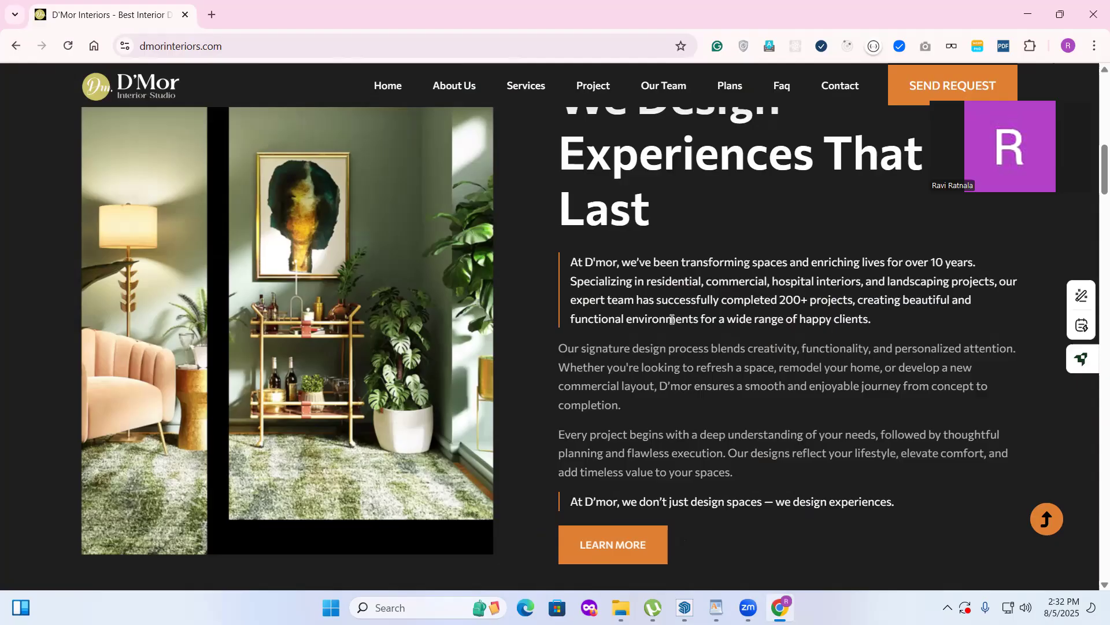
Step: Look through the D'Mor Interiors homepage and enlarge the brick house exterior photo under Completed Projects, closing the preview when done
scroll(672, 319, "down", 3)
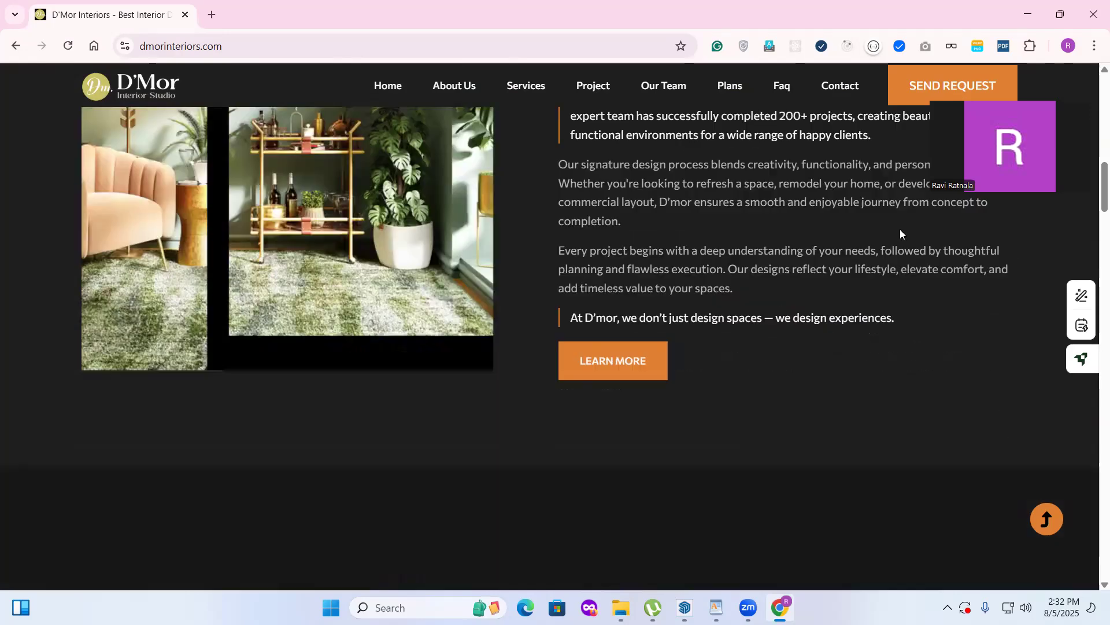
scroll(881, 279, "down", 12)
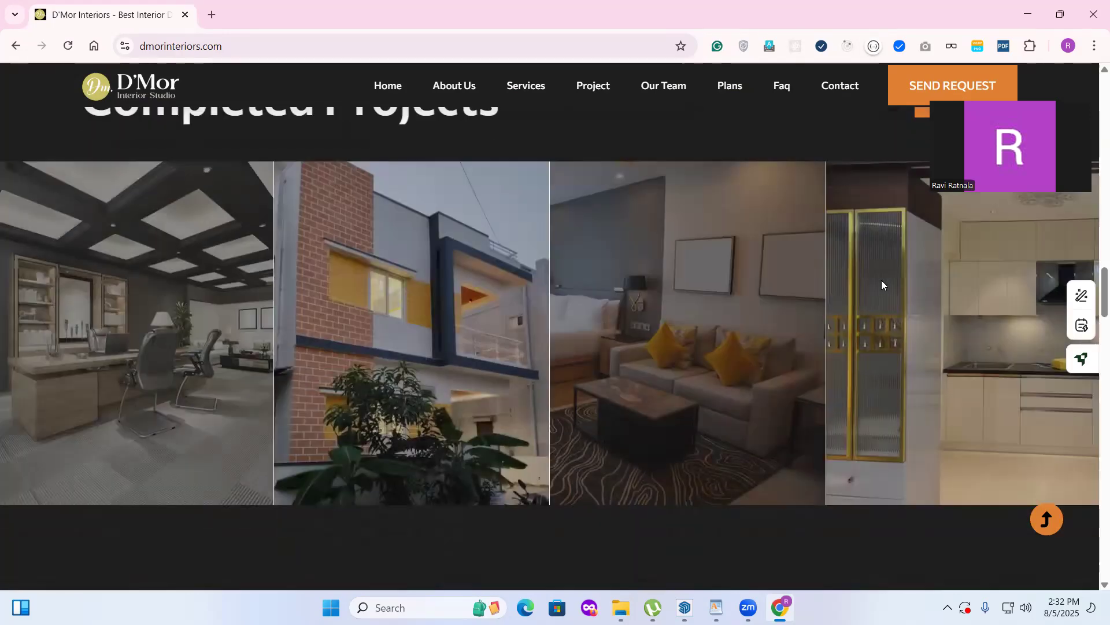
scroll(882, 280, "down", 6)
scroll(882, 286, "down", 1)
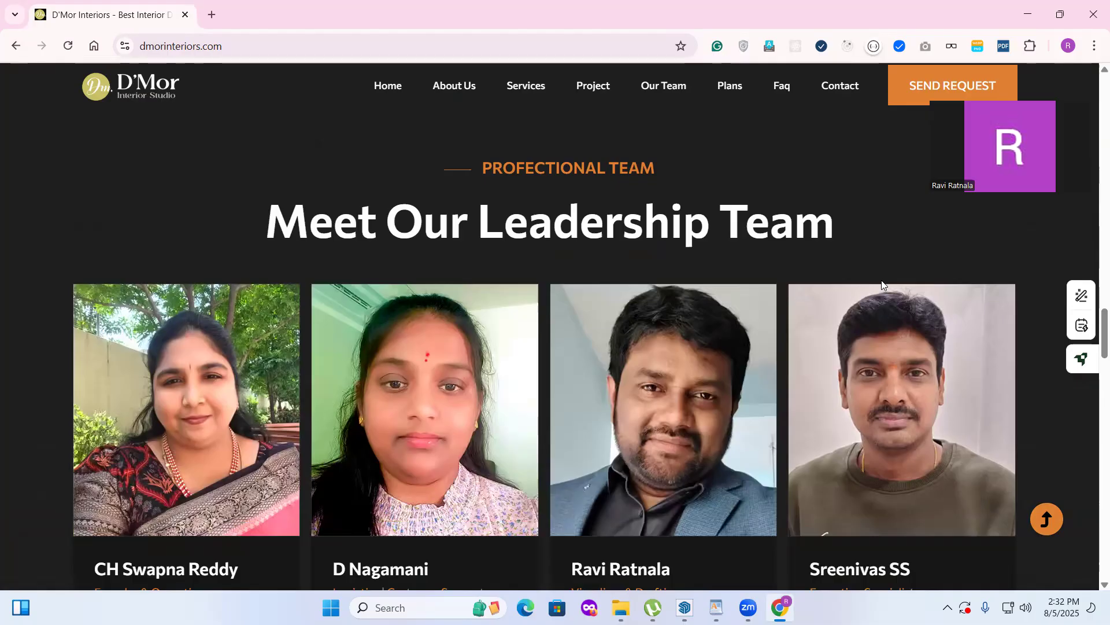
scroll(838, 280, "up", 6)
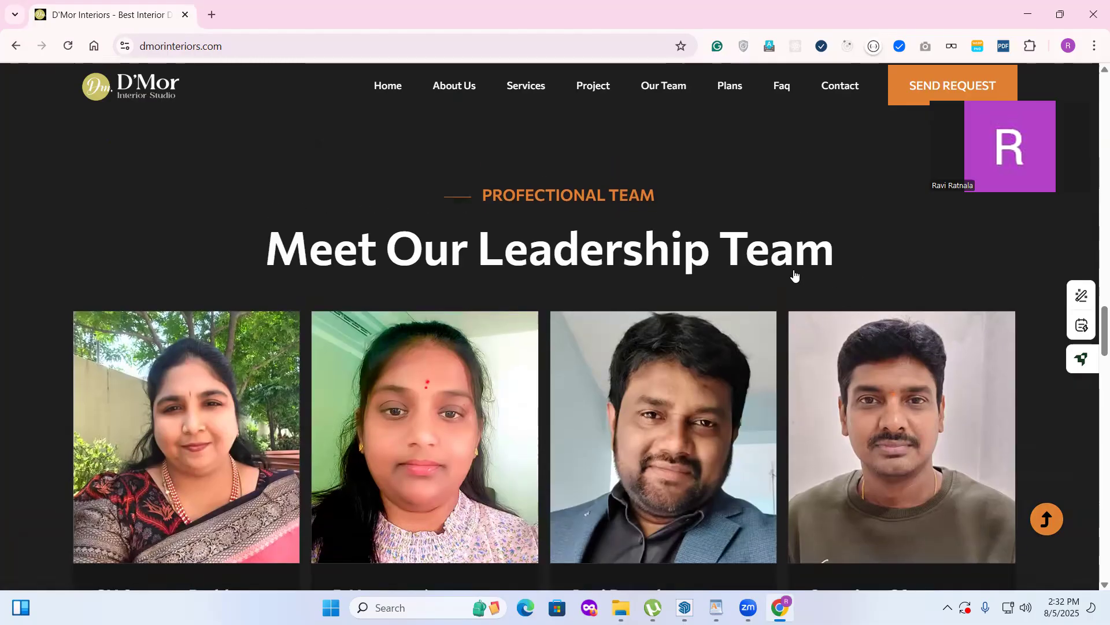
left_click(388, 333)
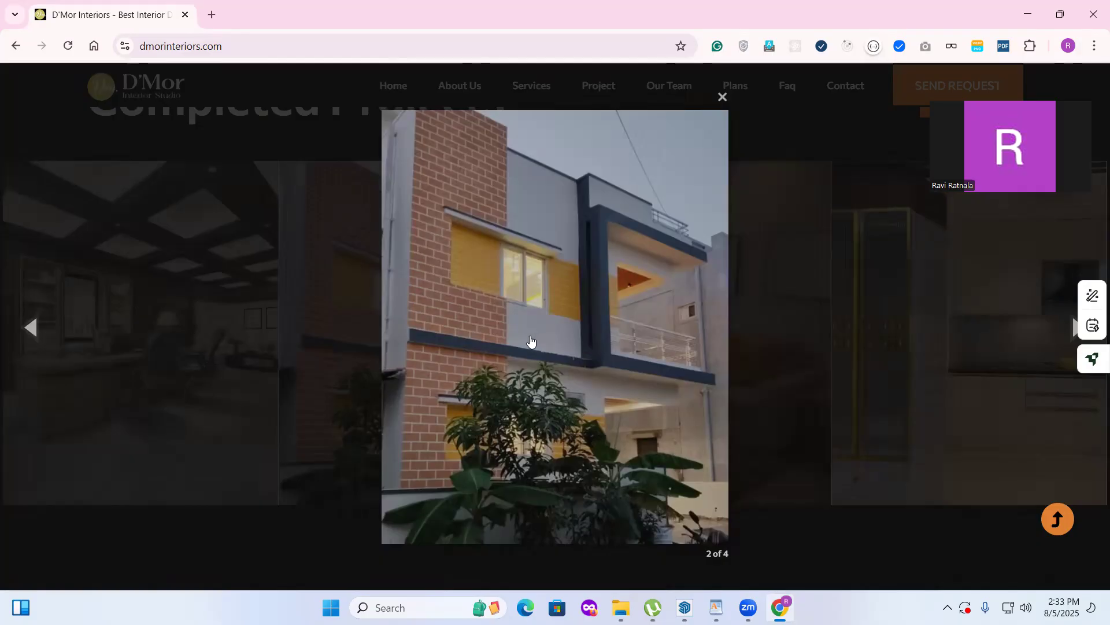
left_click(722, 97)
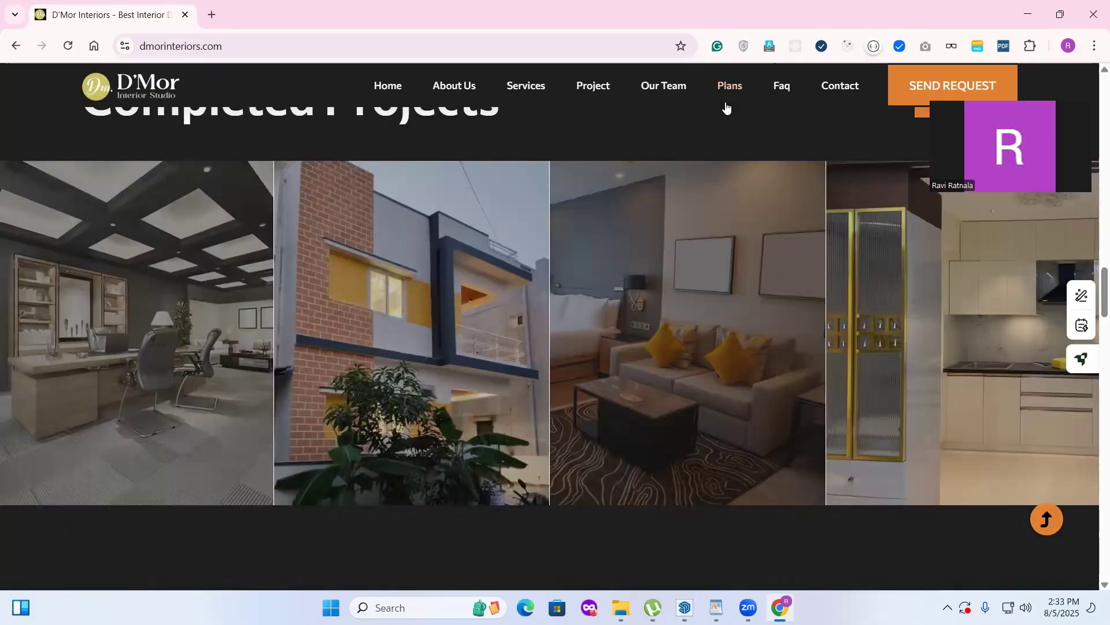
Step: Switch to WhatsApp and find the interior design contact's chat by searching for the first letters of the name
left_click(1021, 16)
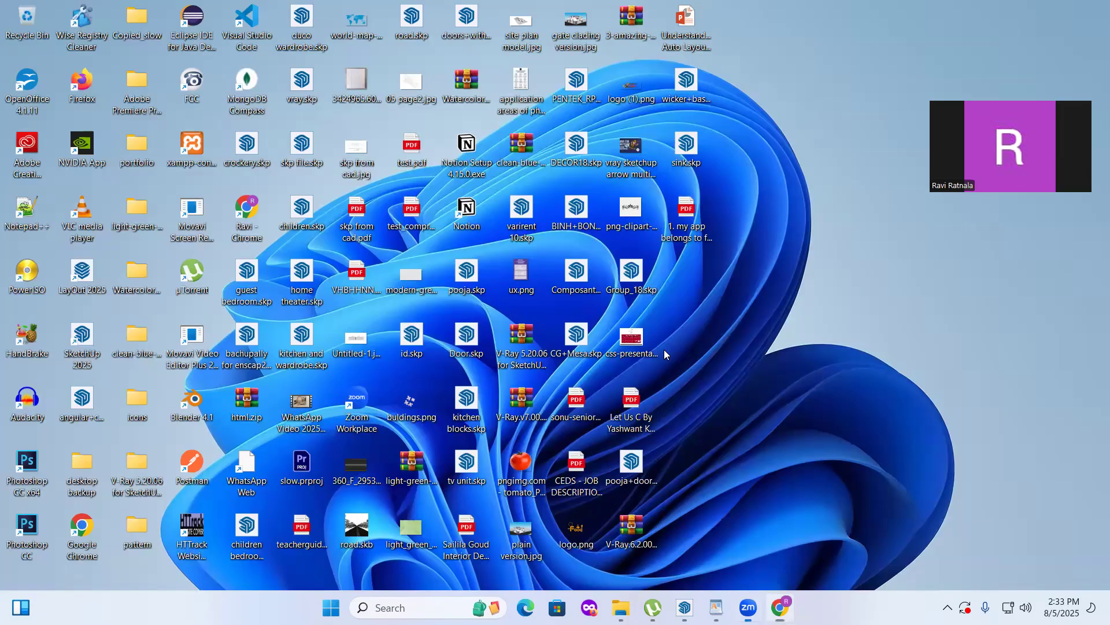
key("super+e")
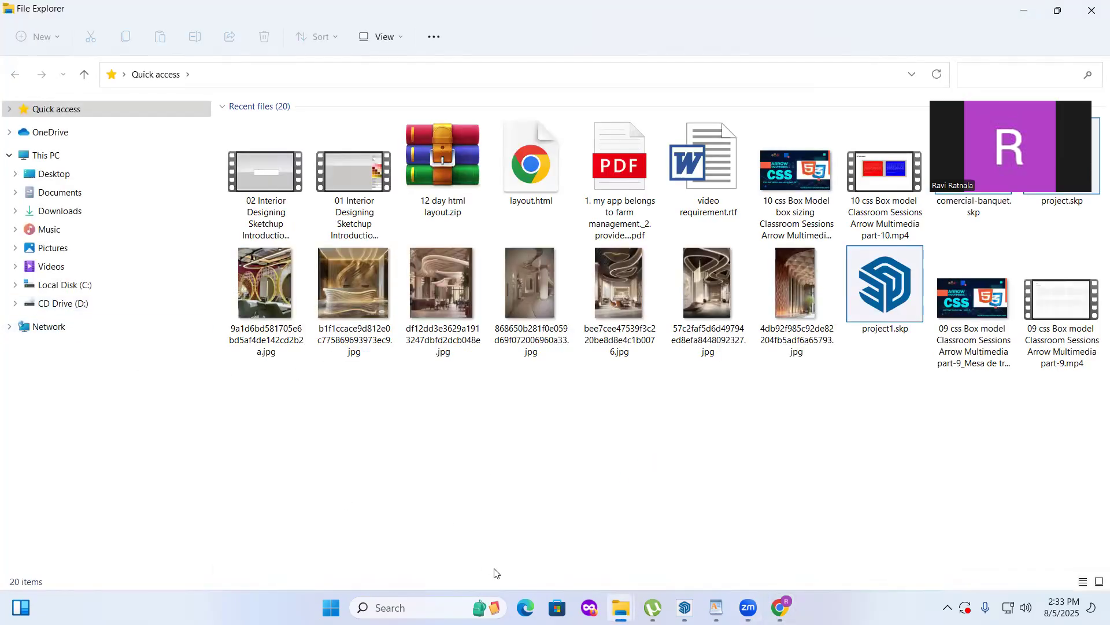
key("super+s")
type("whatsApp")
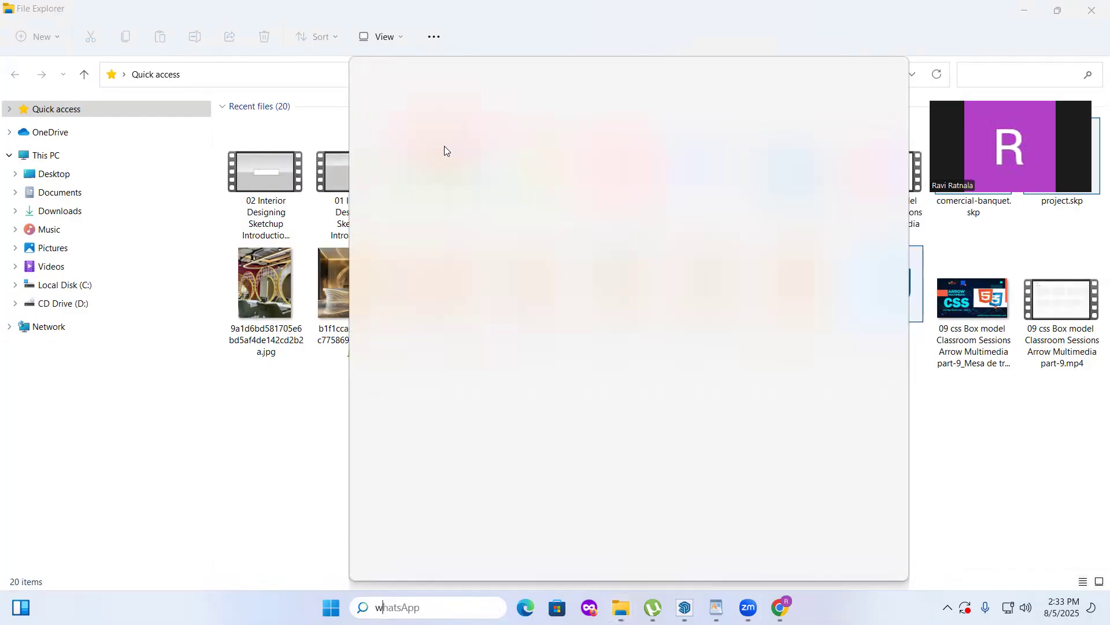
key("Return")
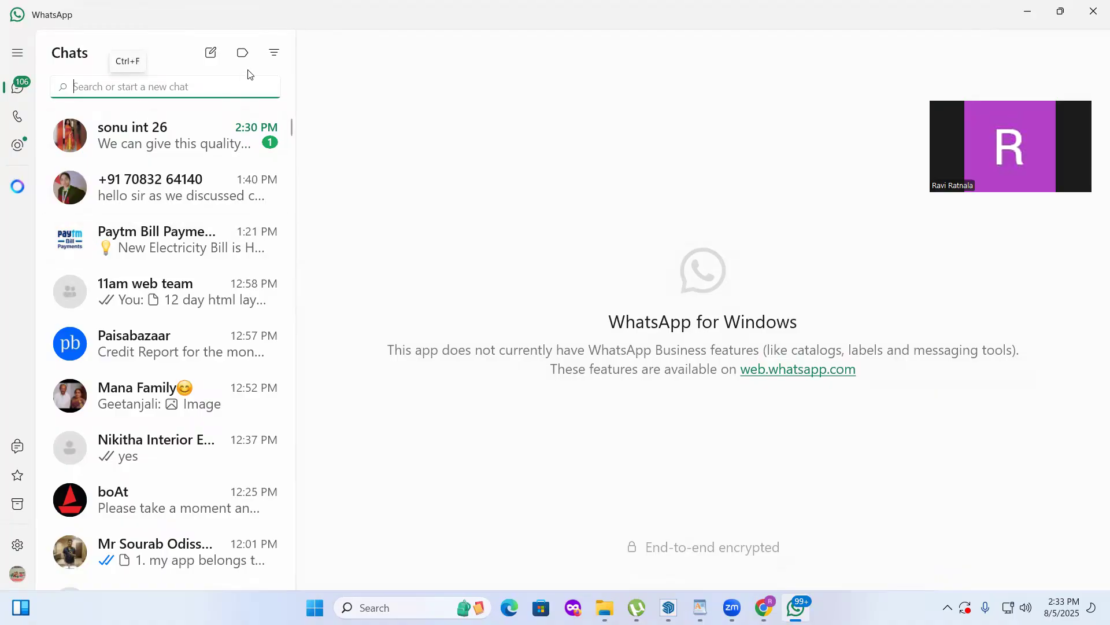
type("chand")
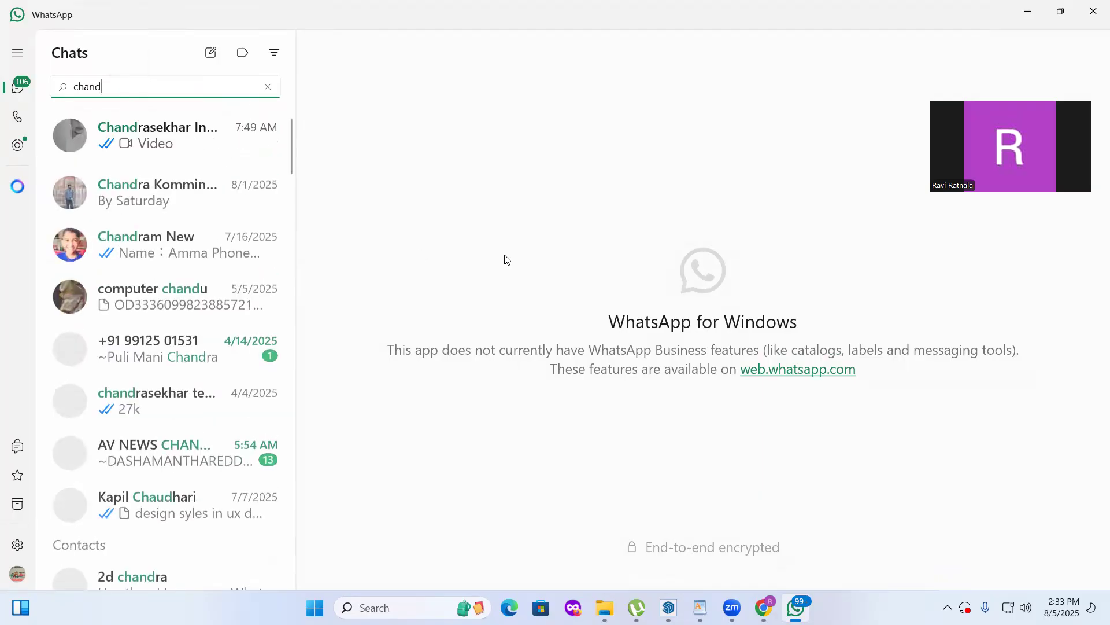
key("Return")
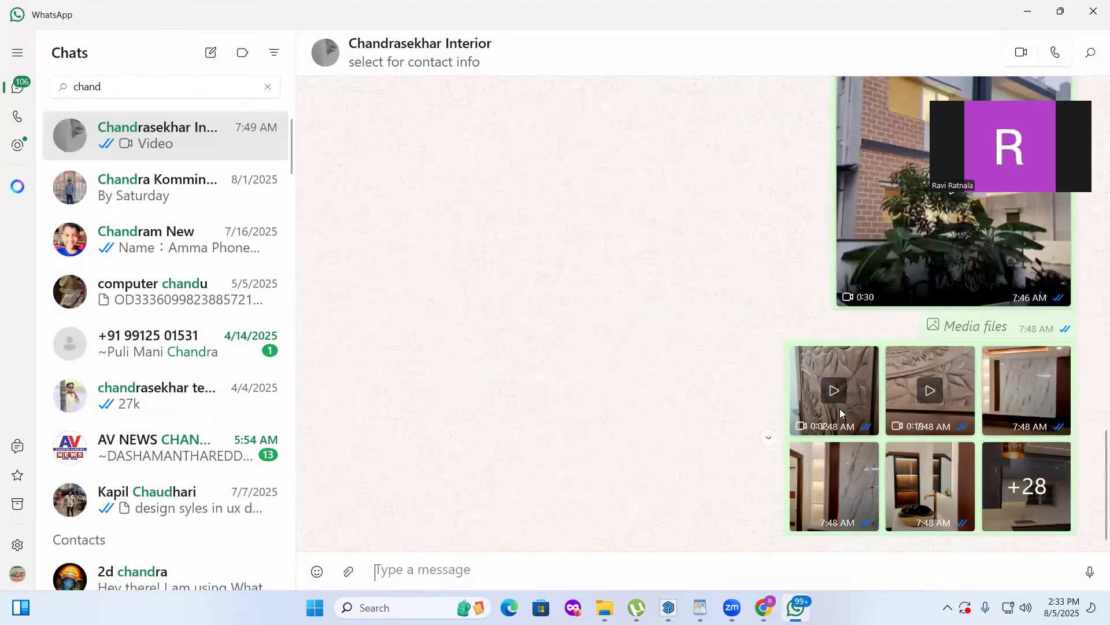
Step: Examine the finished interior photos in the chat one by one, from the marble TV wall through the kitchen, ceiling and washbasin shots
left_click(849, 482)
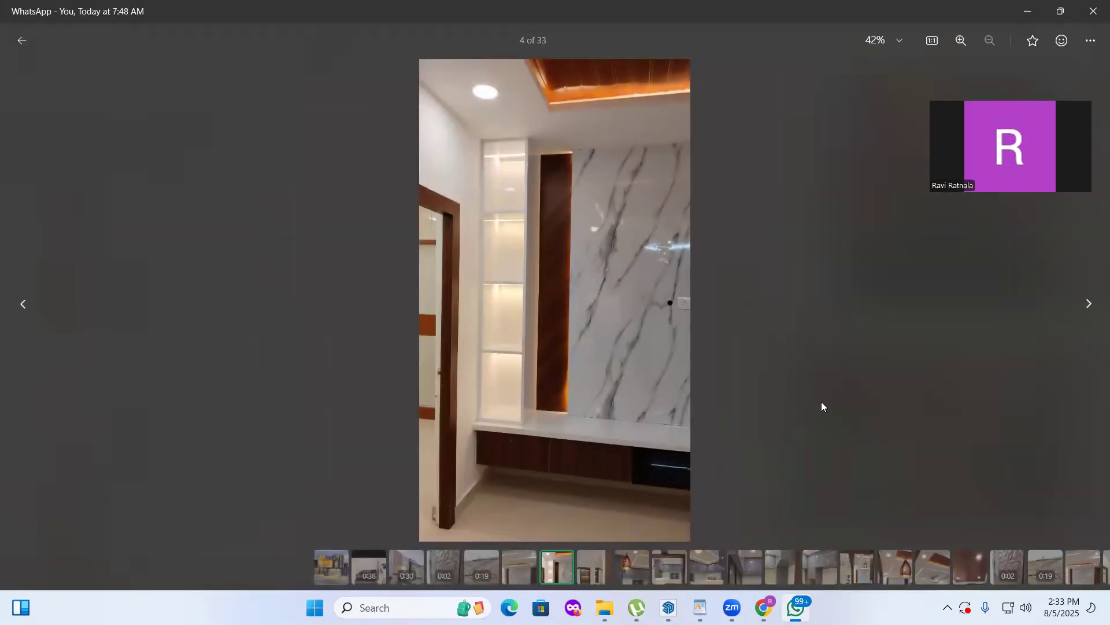
key("Right")
key("Right")
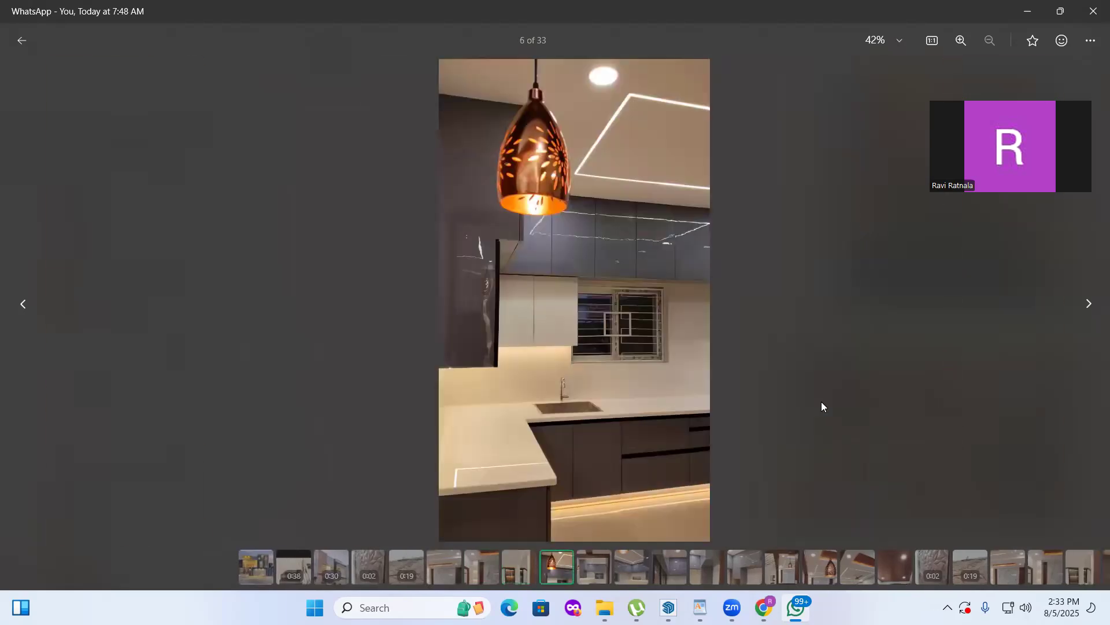
key("Right")
key("Right")
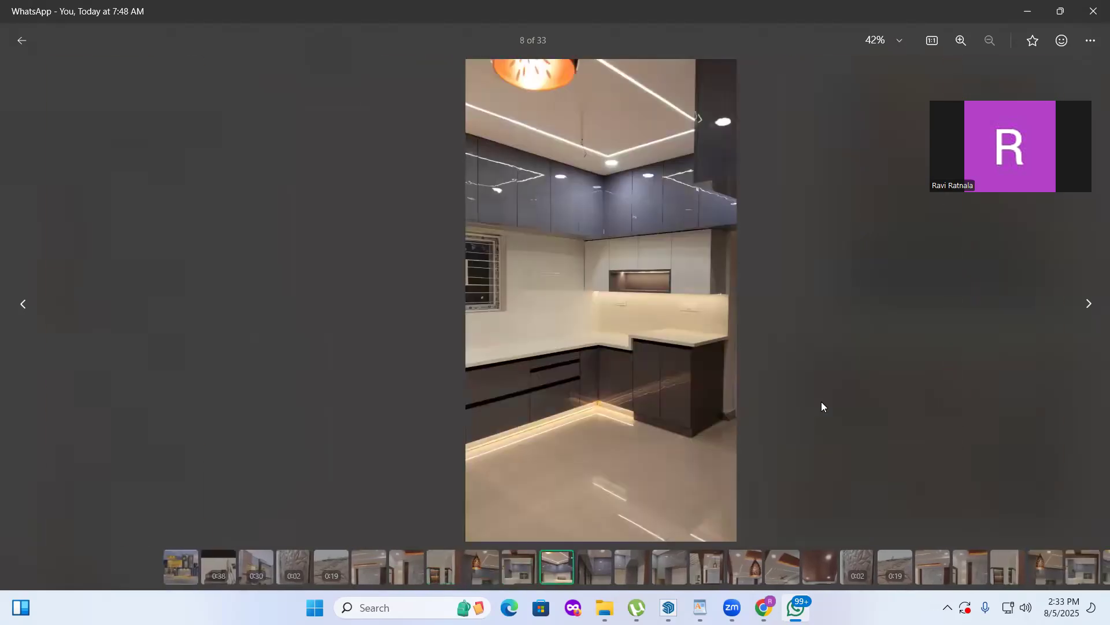
key("Right")
key("Right")
key("Right")
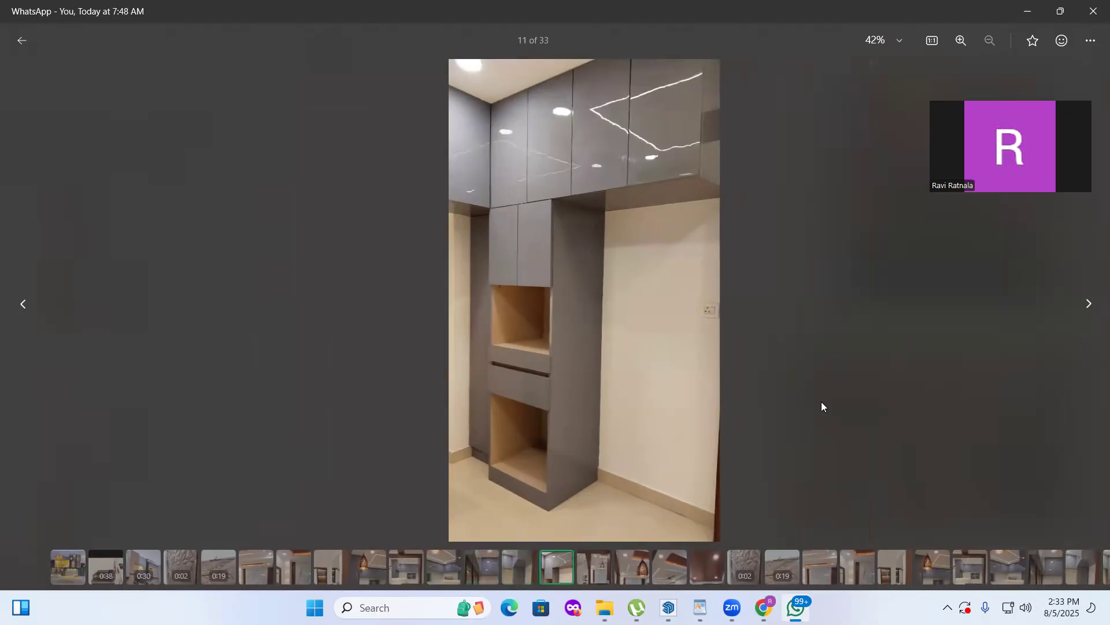
key("Right")
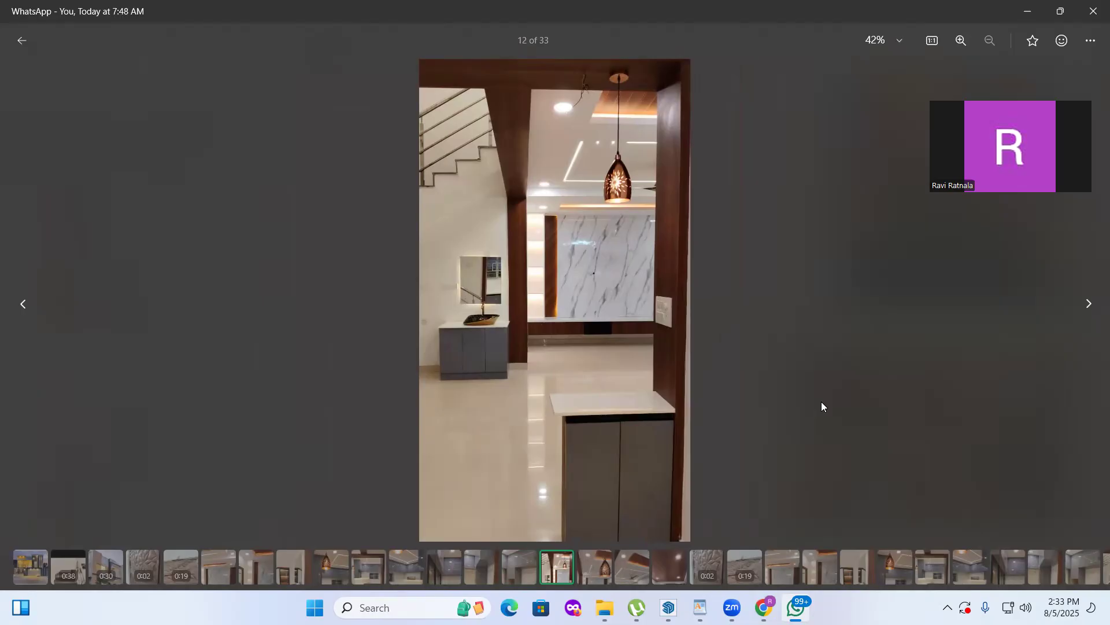
key("Right")
key("Right")
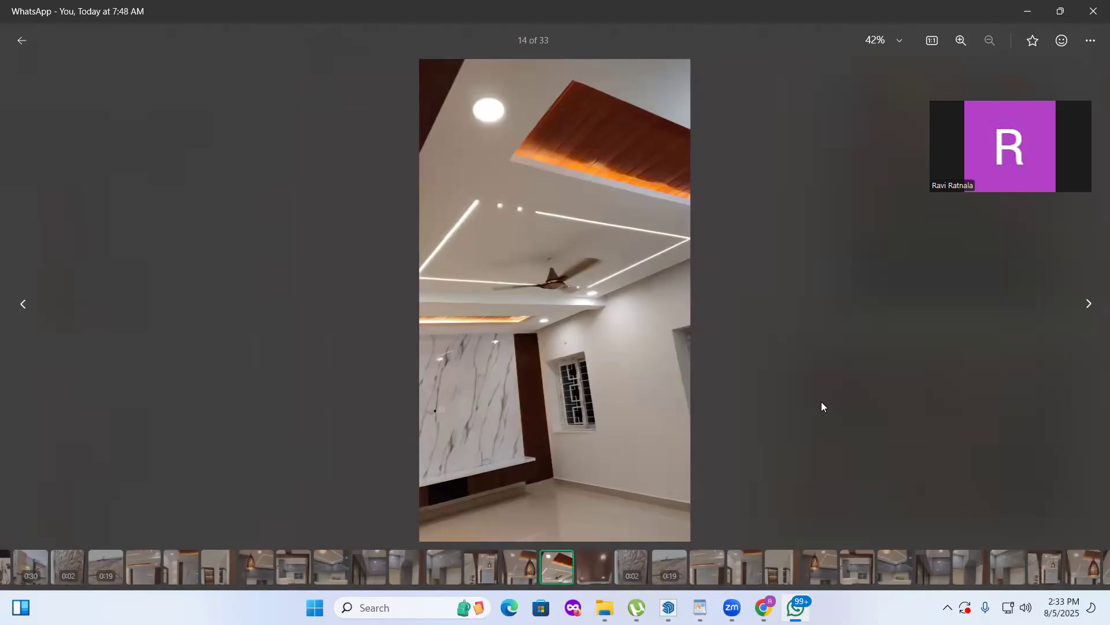
key("Right")
key("Right")
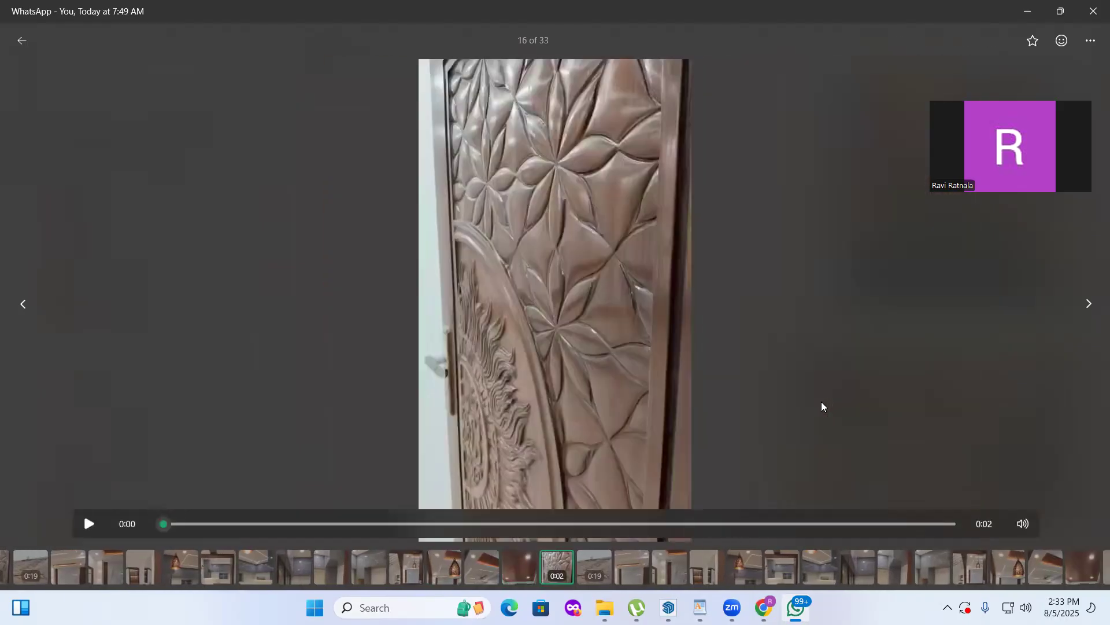
key("Right")
key("Right")
key("Right")
key("Right")
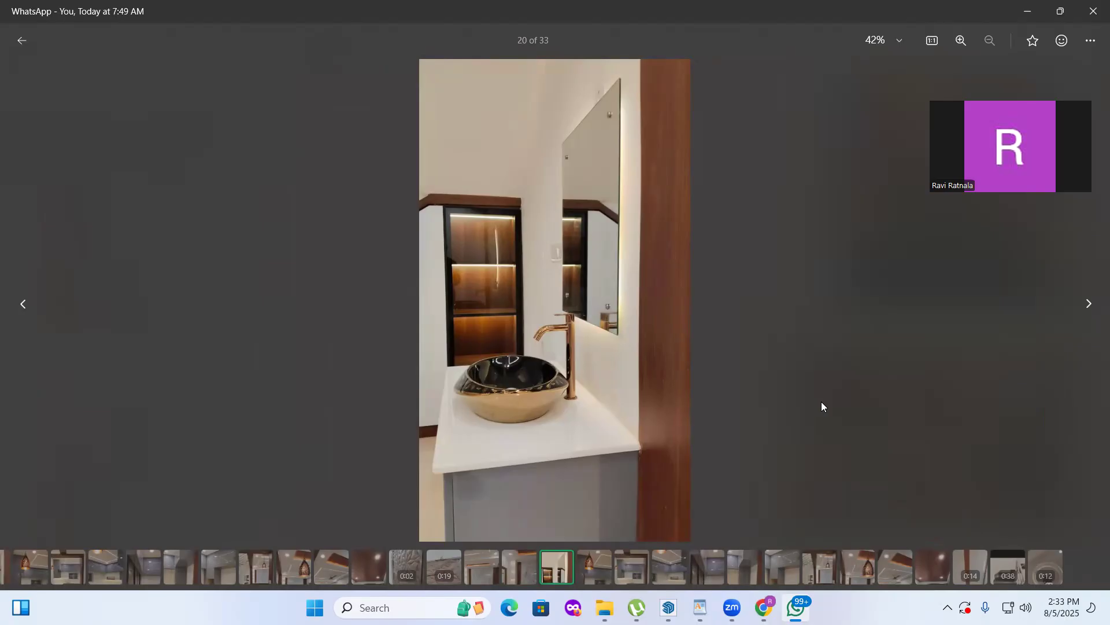
key("Right")
key("Right")
key("Right")
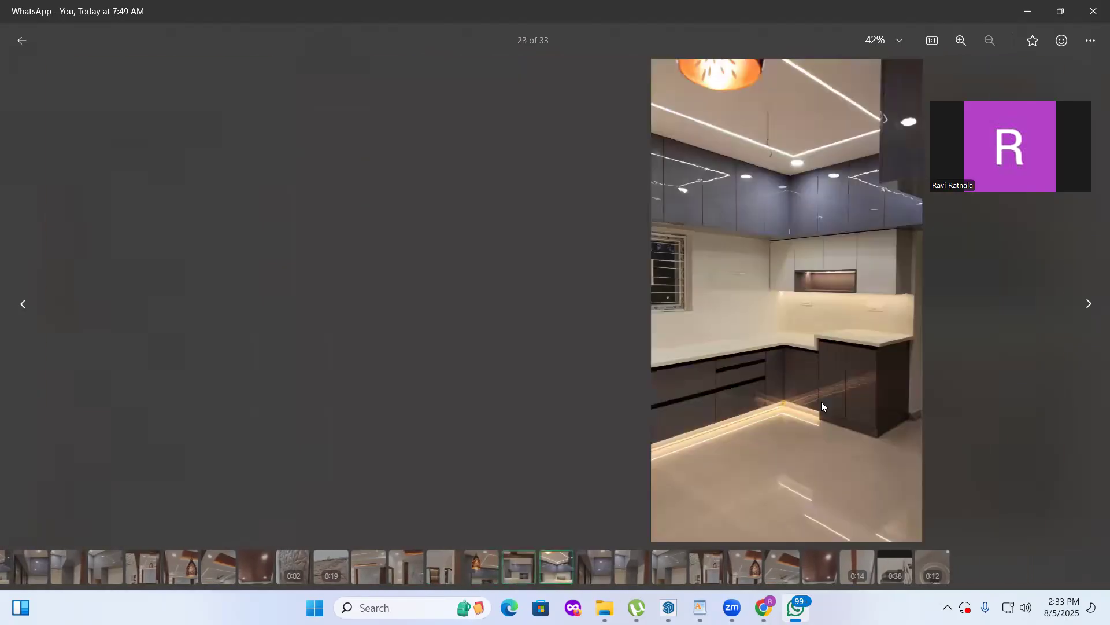
key("Right")
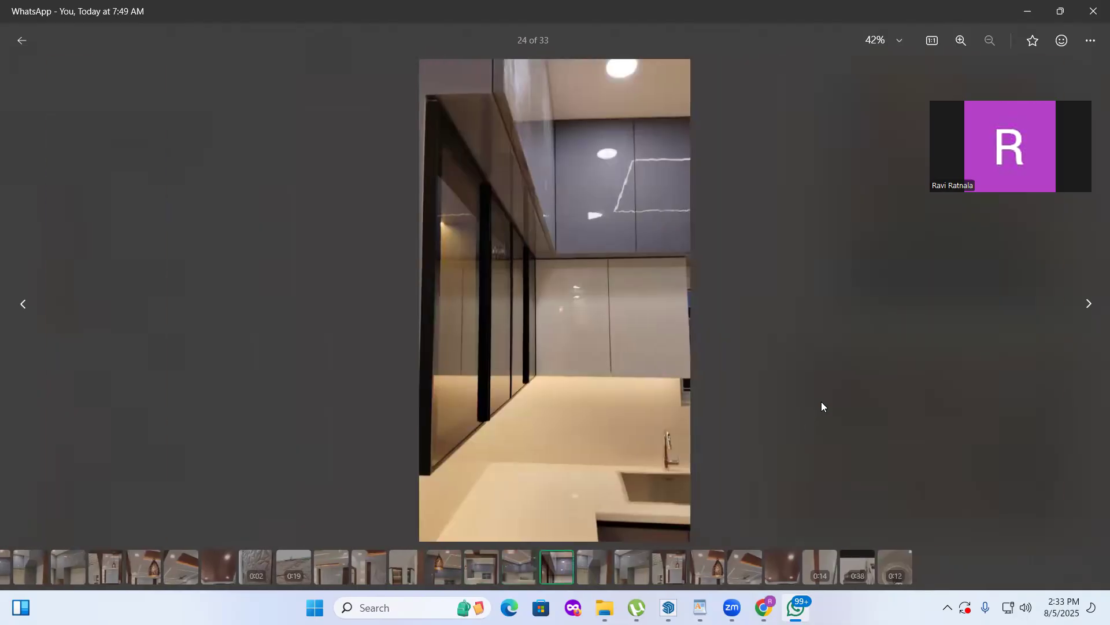
key("Right")
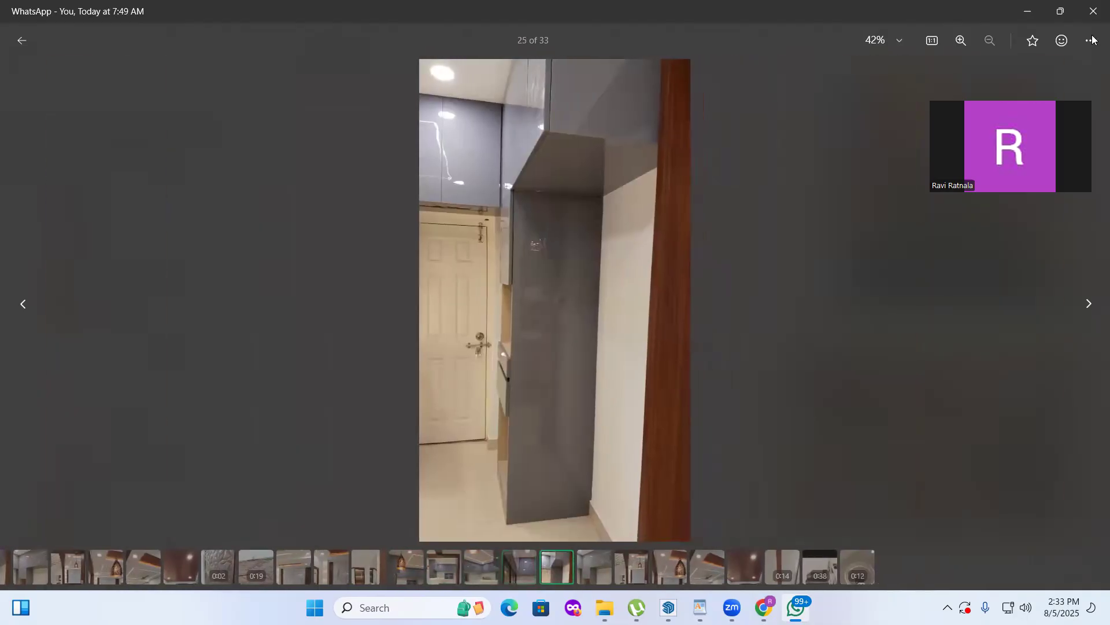
left_click(1093, 10)
Step: View the 0:19 video of the carved wooden door in the chat's media files
scroll(994, 509, "down", 1)
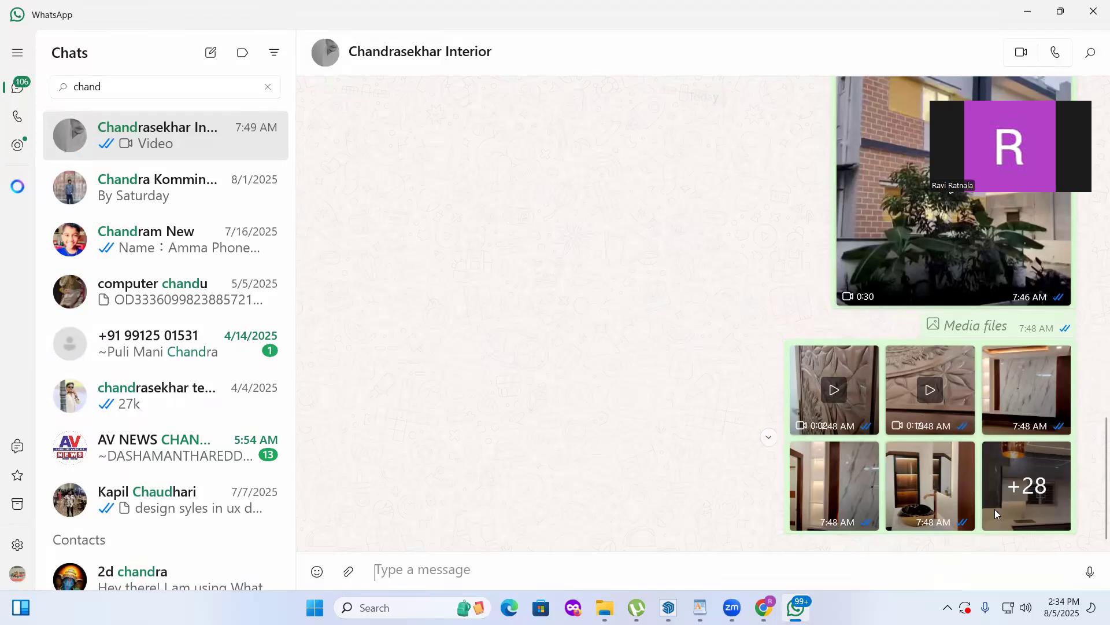
left_click(924, 384)
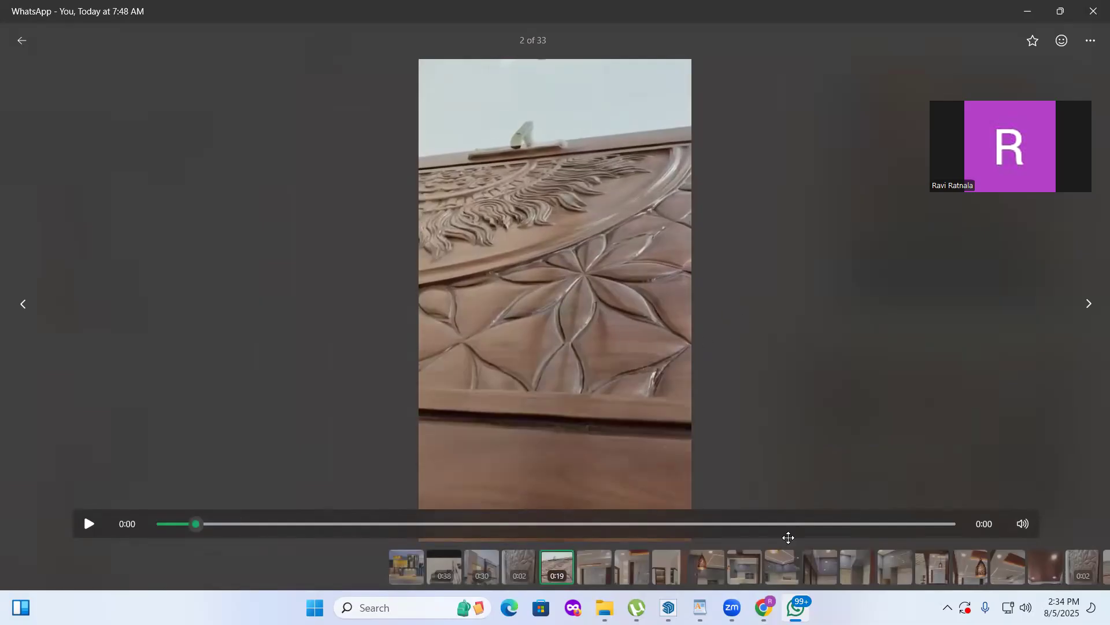
left_click(677, 379)
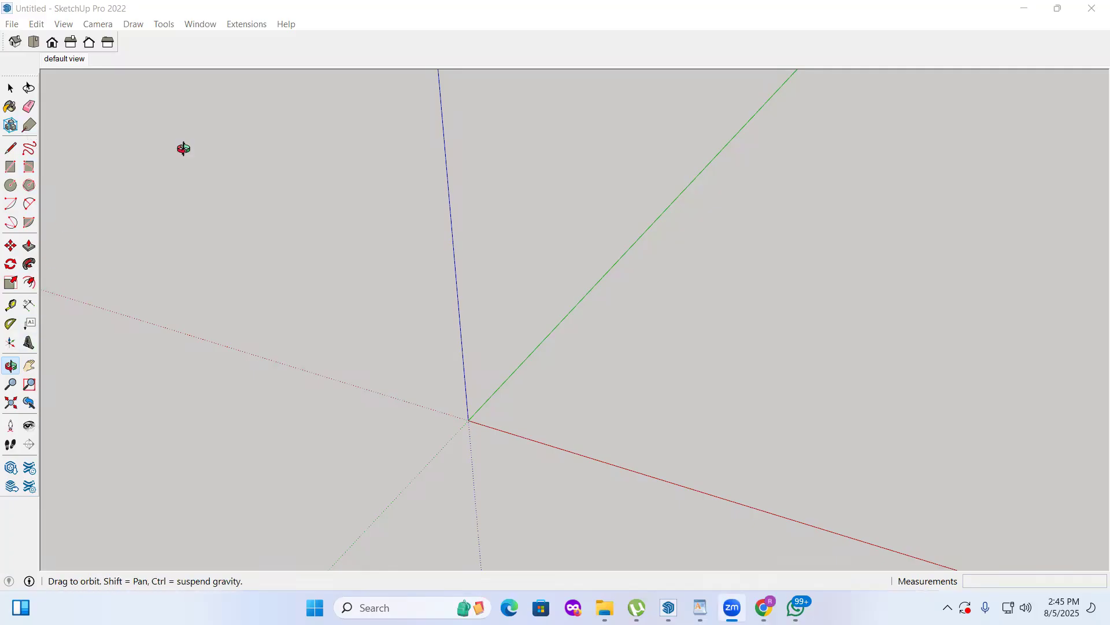
Step: Open a blank WordPad document for notes
key("super+r")
type("wordpad")
key("Return")
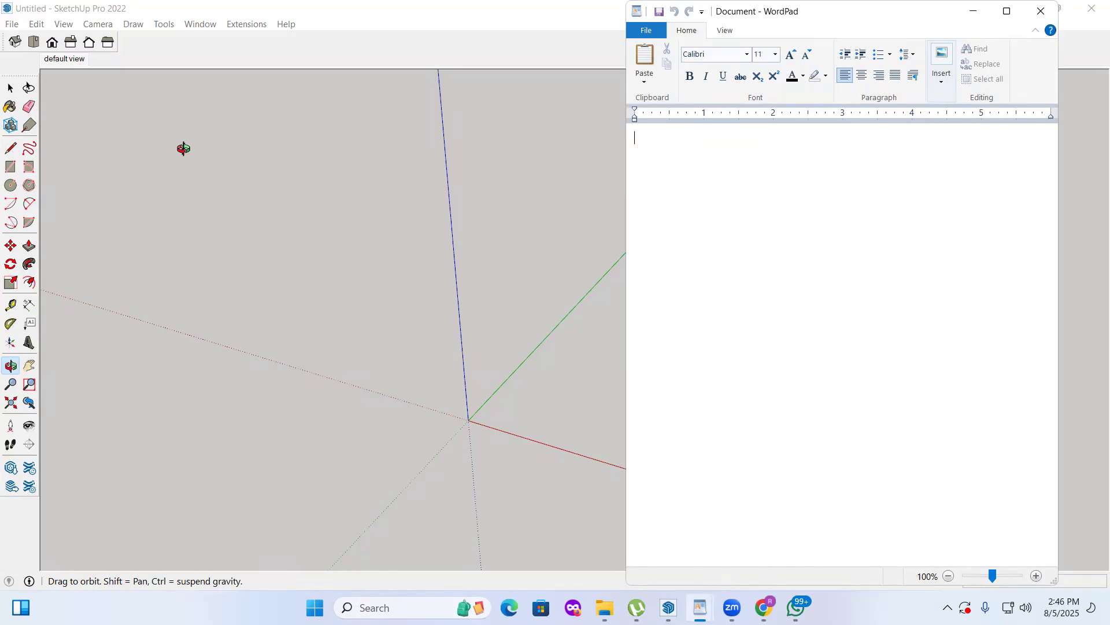
Step: Write the first list item "1. Primitive tools" with the font size enlarged to 20
type("1")
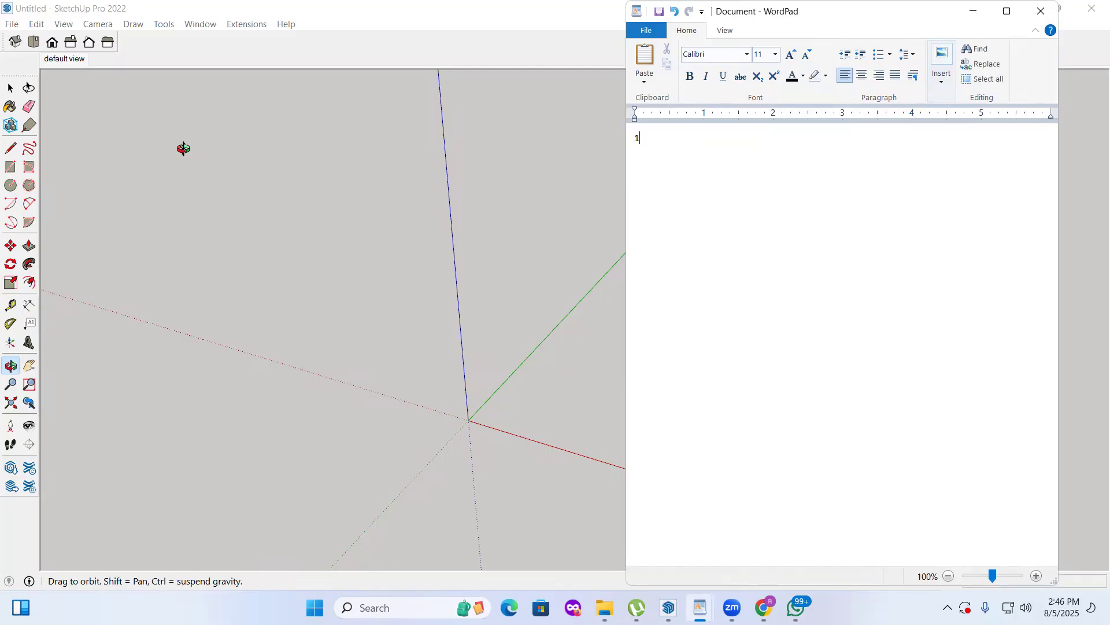
type(".")
key("ctrl+a")
key("ctrl+shift+period")
key("ctrl+shift+period")
key("ctrl+shift+period")
key("ctrl+shift+period")
key("ctrl+shift+period")
key("Right")
type("Primitive tools")
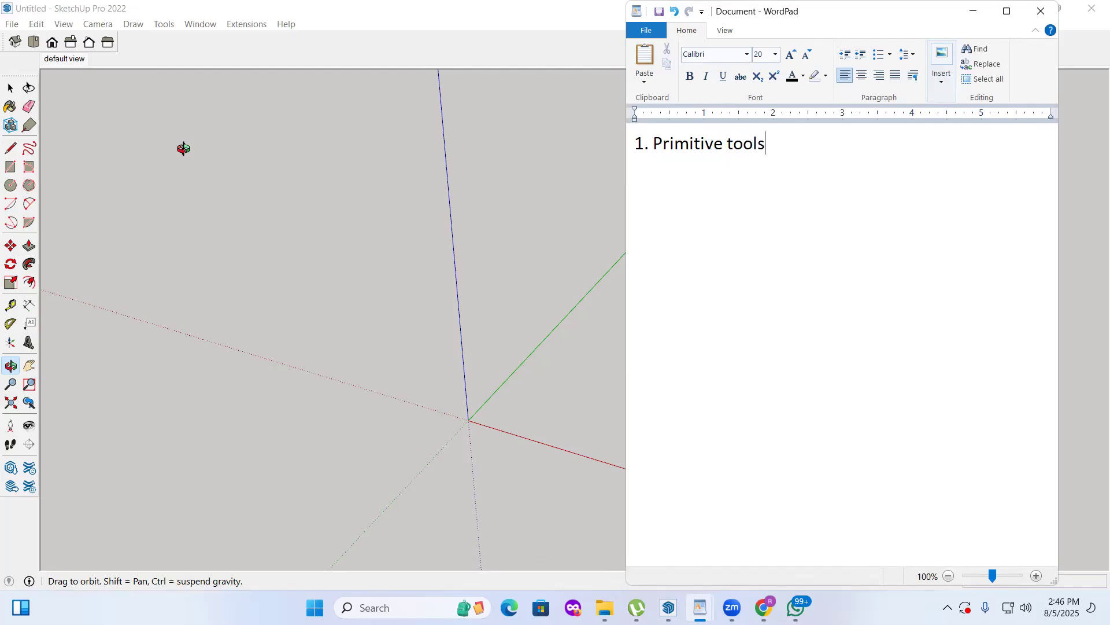
Step: Add the list items "2. Modifiers", "3. Transformations tool" and "4. Measurement tools" on separate lines
key("Return")
type("2. Modifiers")
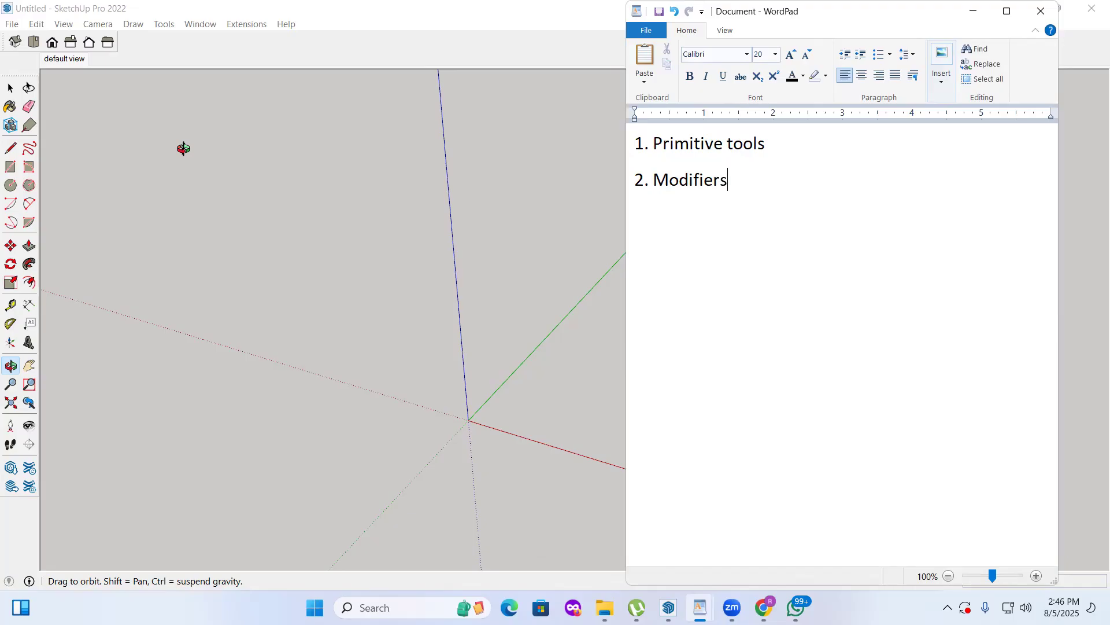
key("Return")
type("3. Transformation")
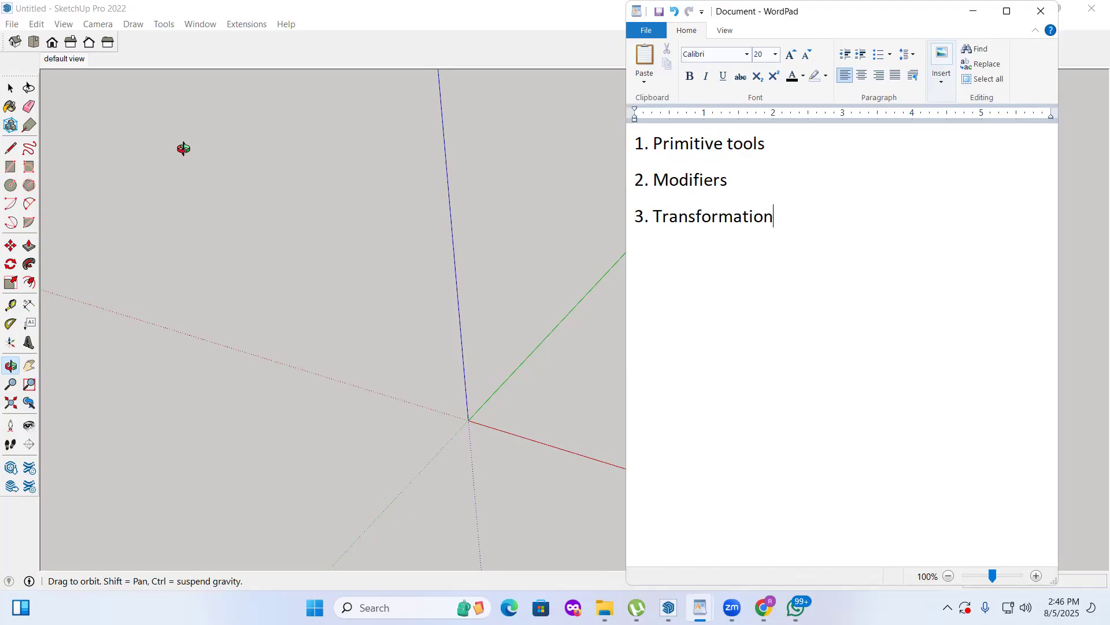
type("s tool")
key("Return")
type("4. m")
key("BackSpace")
type("Mea")
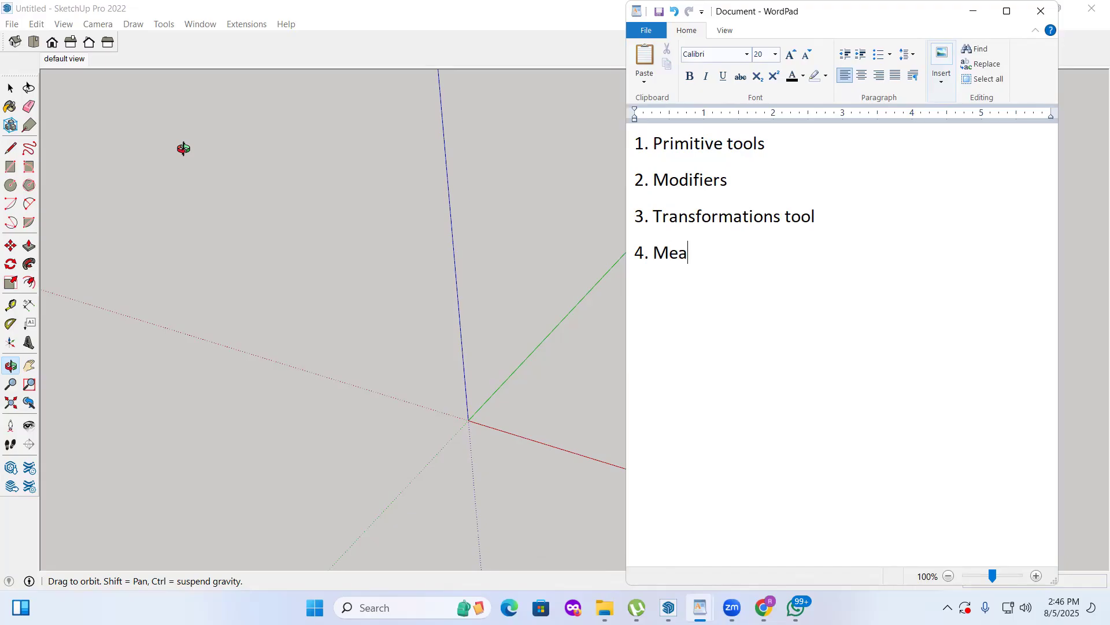
type("surement tools")
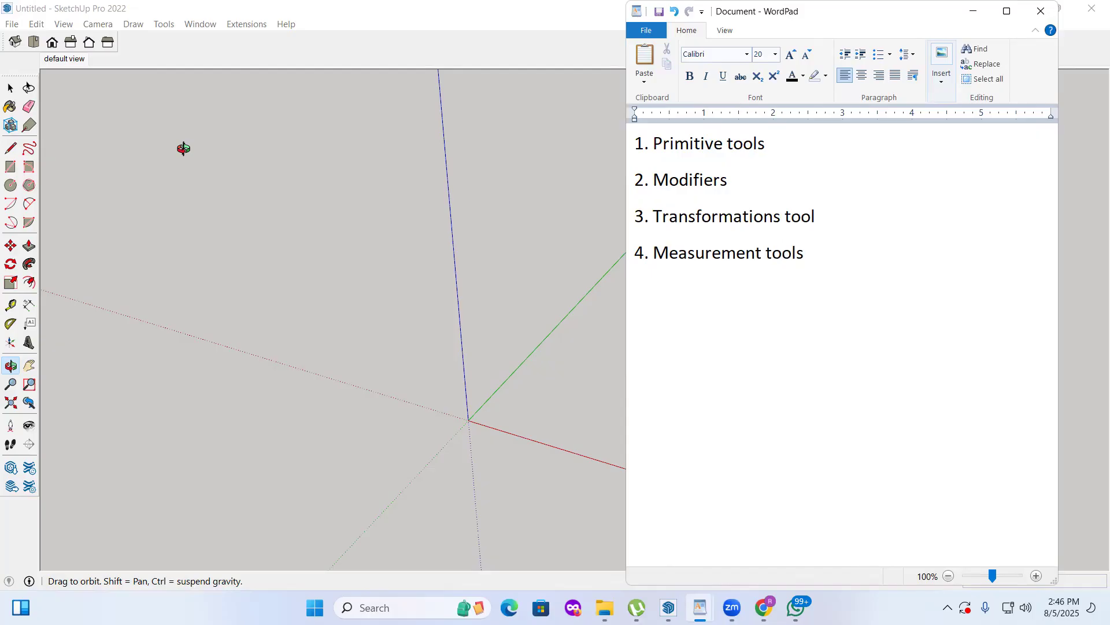
Step: Add a colon after "Primitive tools" and enter "line" as an indented sub-item beneath it, followed by a new line
left_click(780, 144)
type(":")
key("Return")
key("Tab")
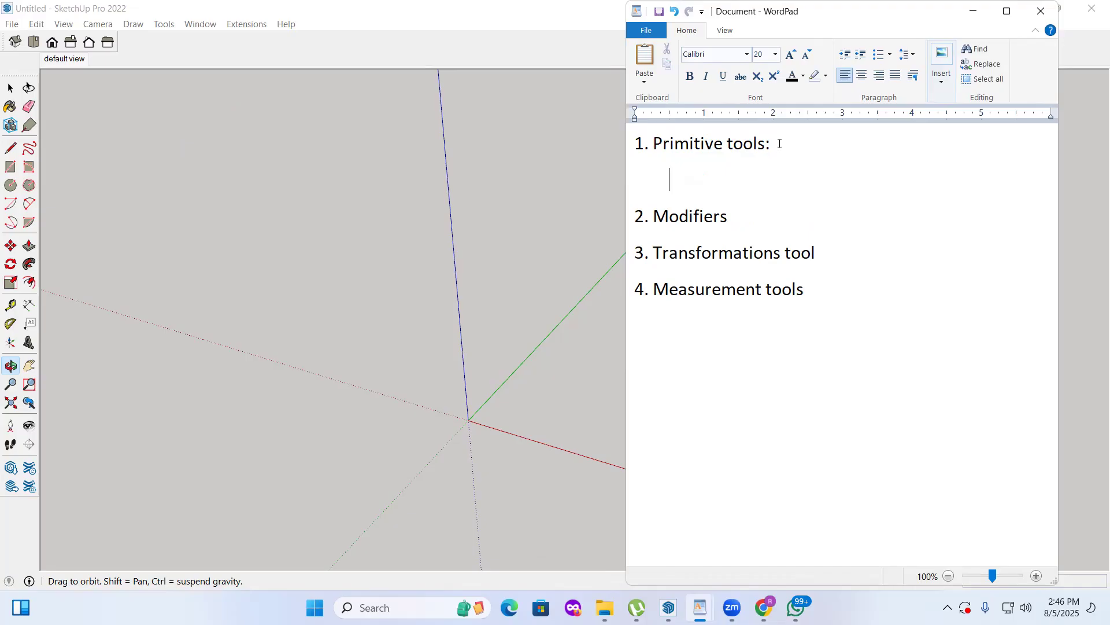
type("line")
key("Return")
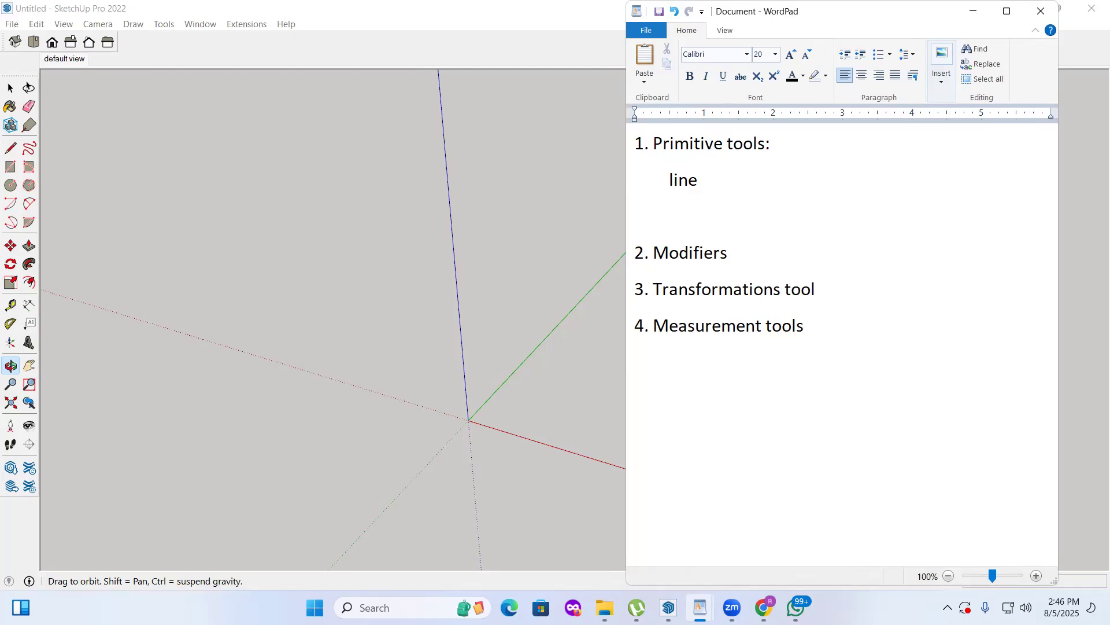
Step: Add the sub-items "rectangle tool", "circle tool", "polygon tool" and "two point arc tool" beneath "line" in the Primitive tools list
type("rectangle tool")
key("Return")
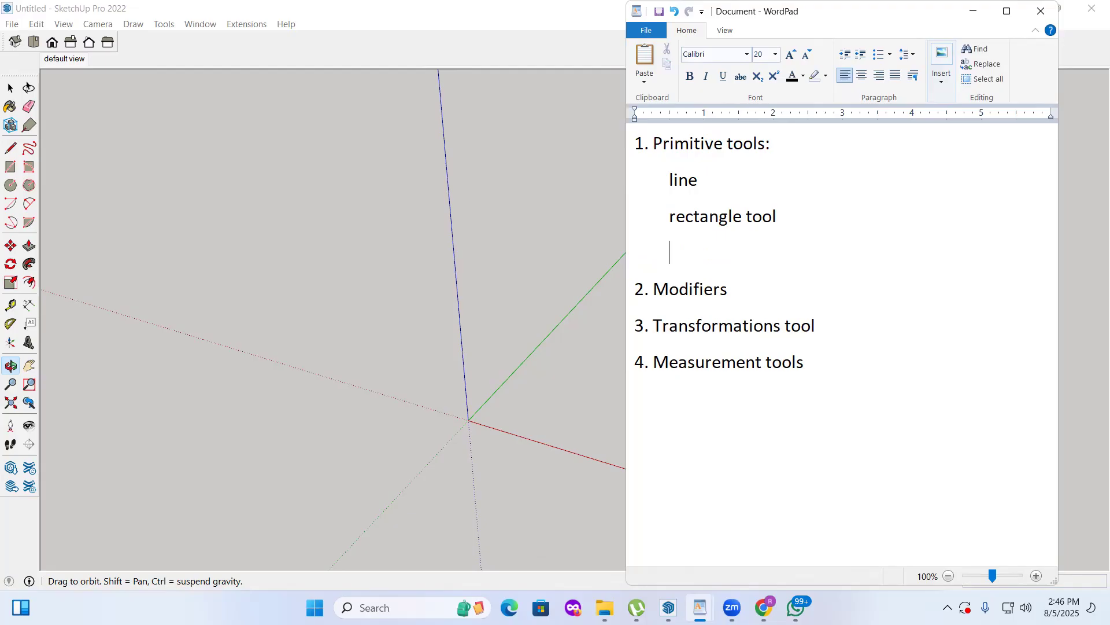
type("circle tool")
key("Return")
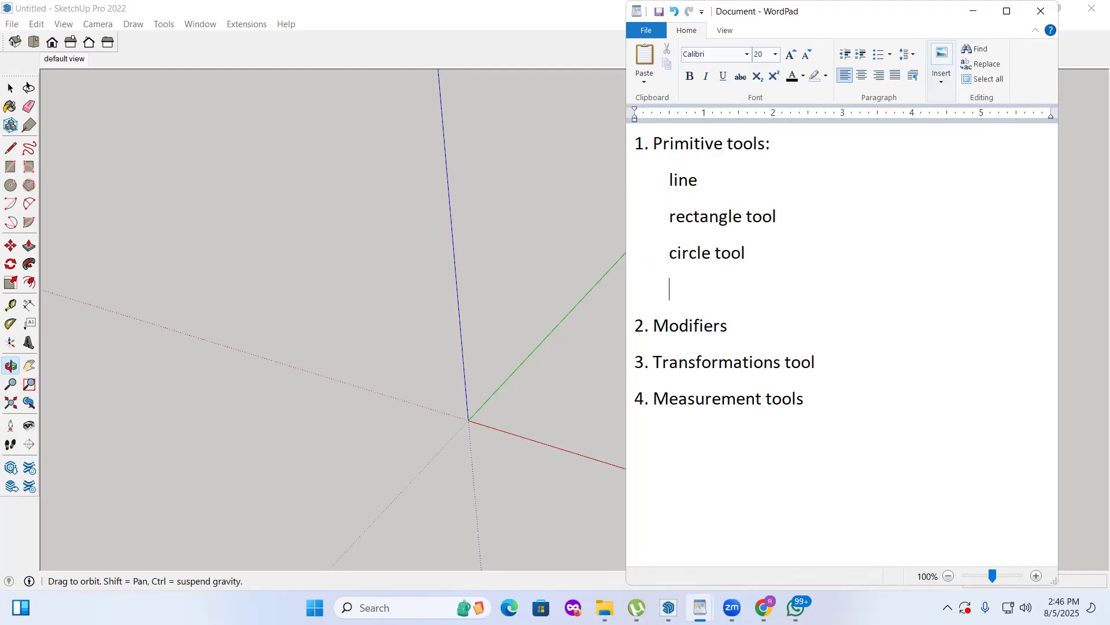
type("polygon tool")
key("Return")
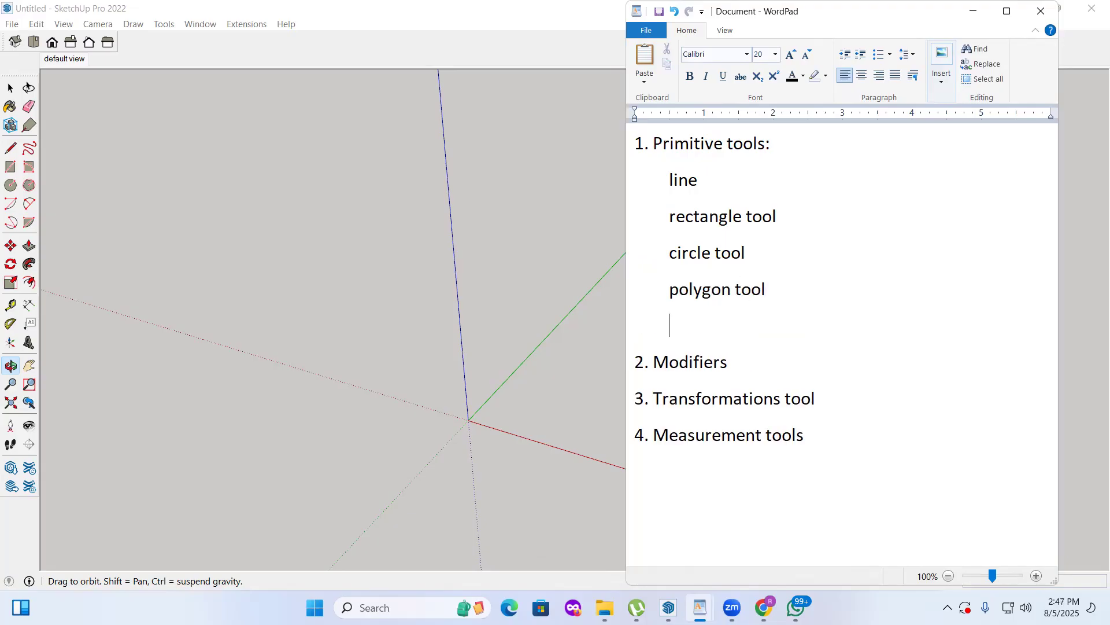
type("two point arc tool")
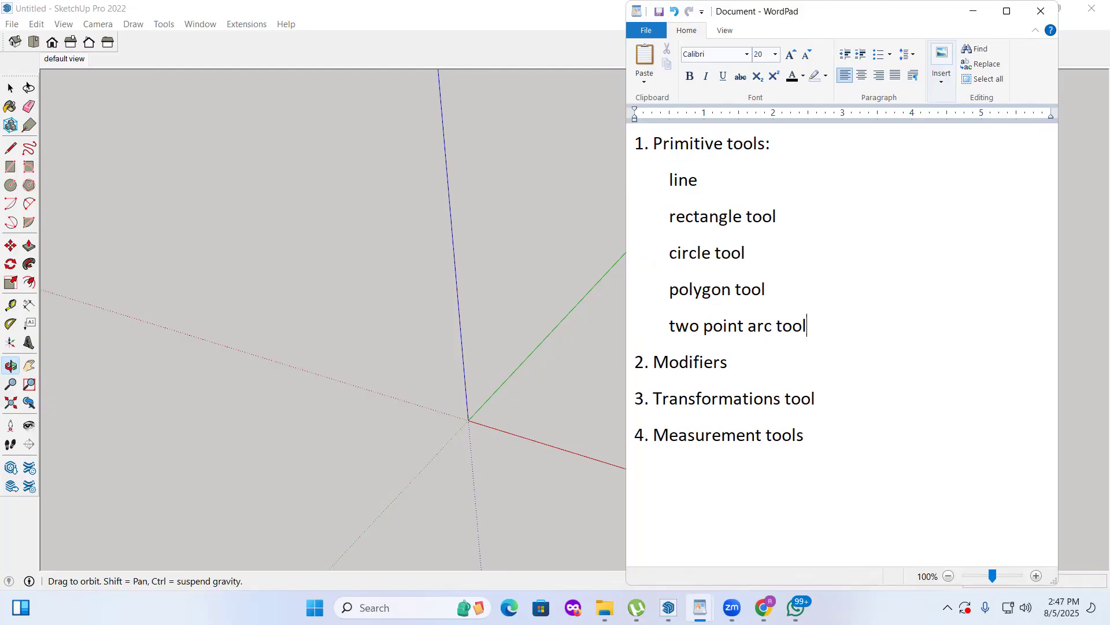
Step: Leave an empty line after "two point arc tool" and add the indented sub-items "three point arc" and "free hand tool"
key("Return")
key("Return")
key("Tab")
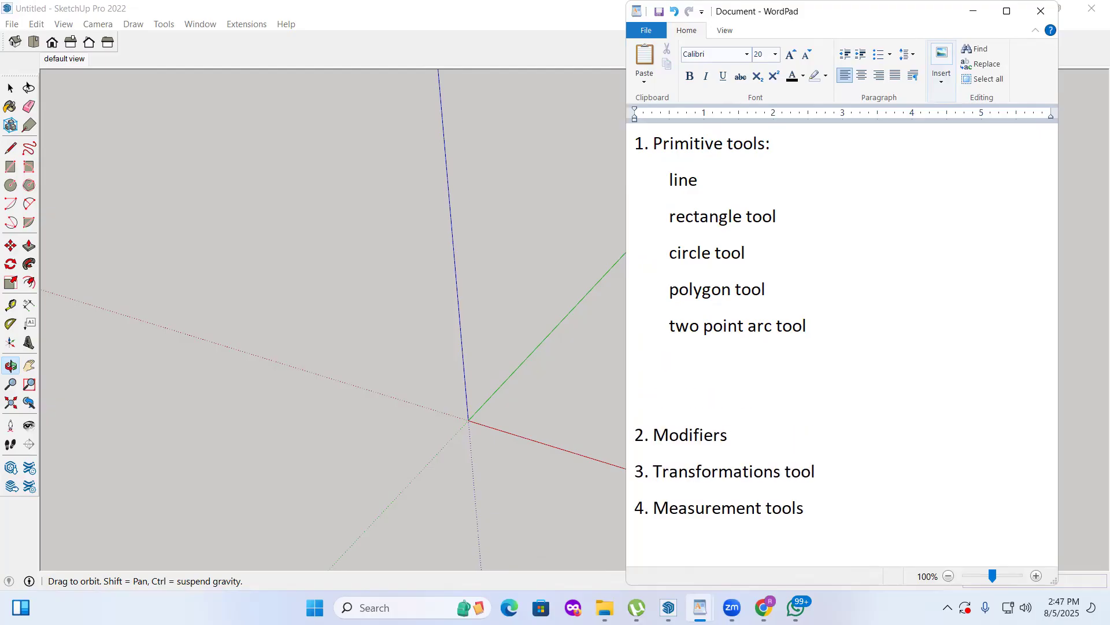
type("three point arc")
key("Return")
key("Tab")
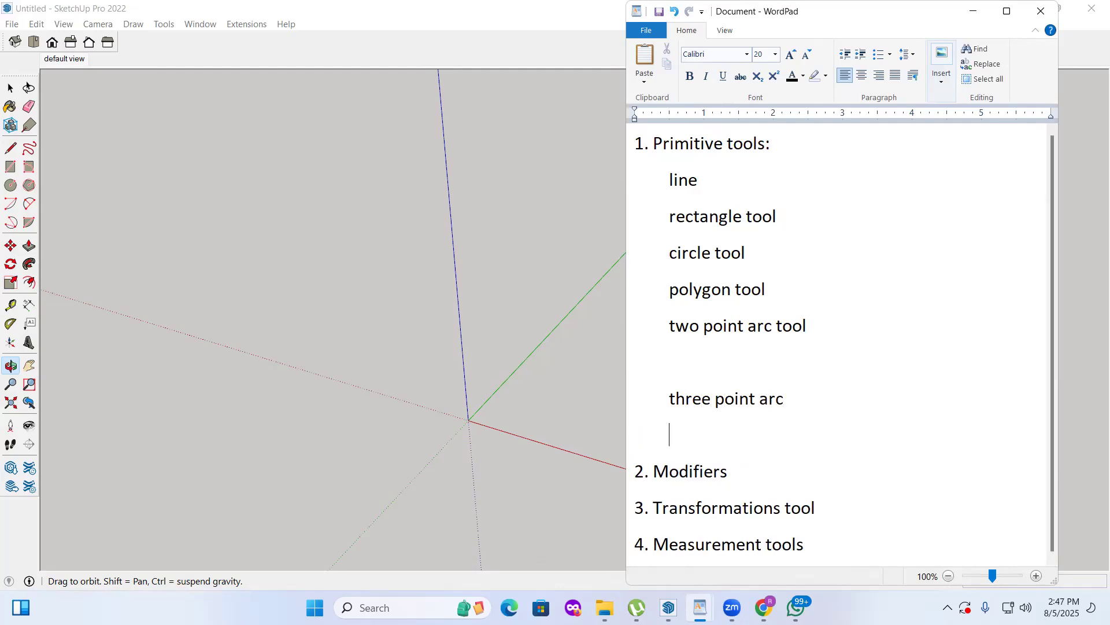
type("freee")
key("BackSpace")
type("hand tool")
key("Return")
key("Tab")
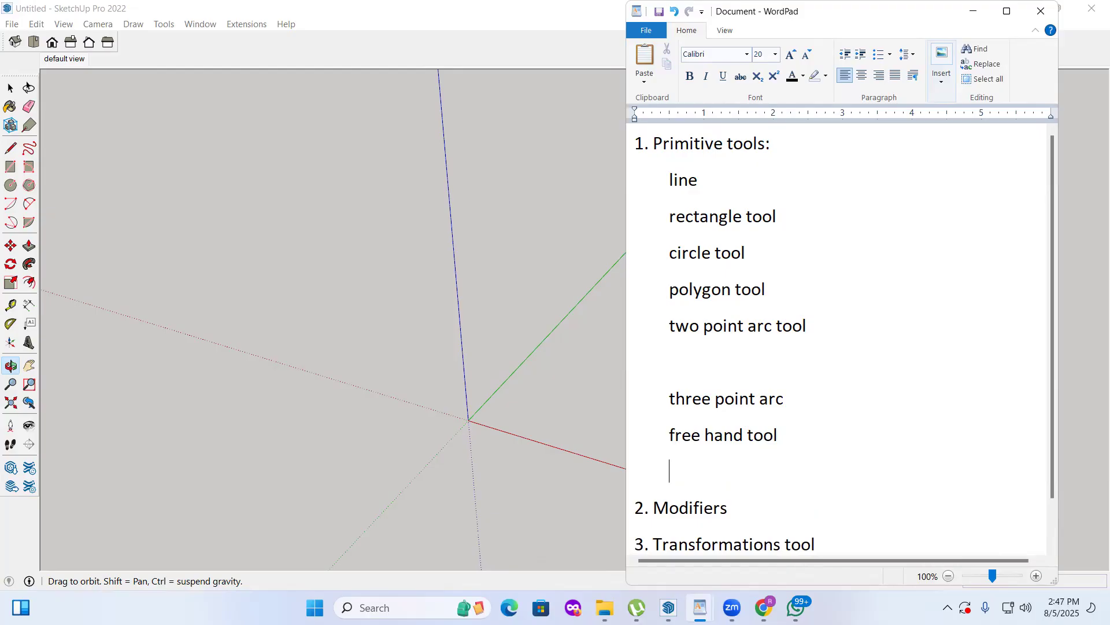
Step: Add the indented sub-items "arc tool", "pie tool" and "rotated rectangle tool" beneath "free hand tool"
type("arc tool")
key("Return")
key("Tab")
type("pie tool")
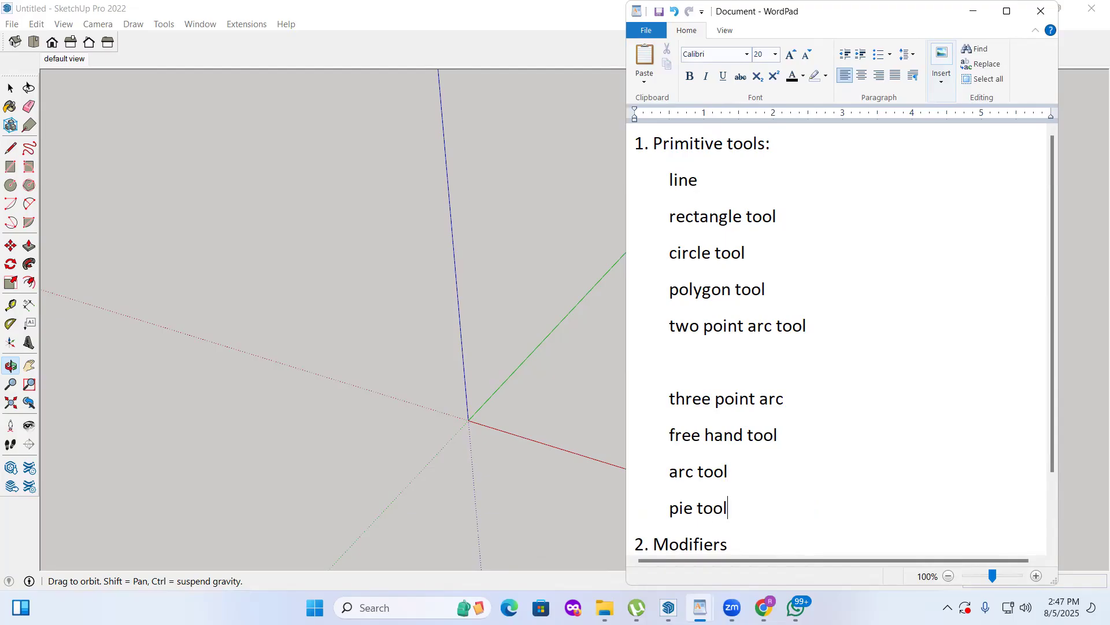
key("Return")
key("Tab")
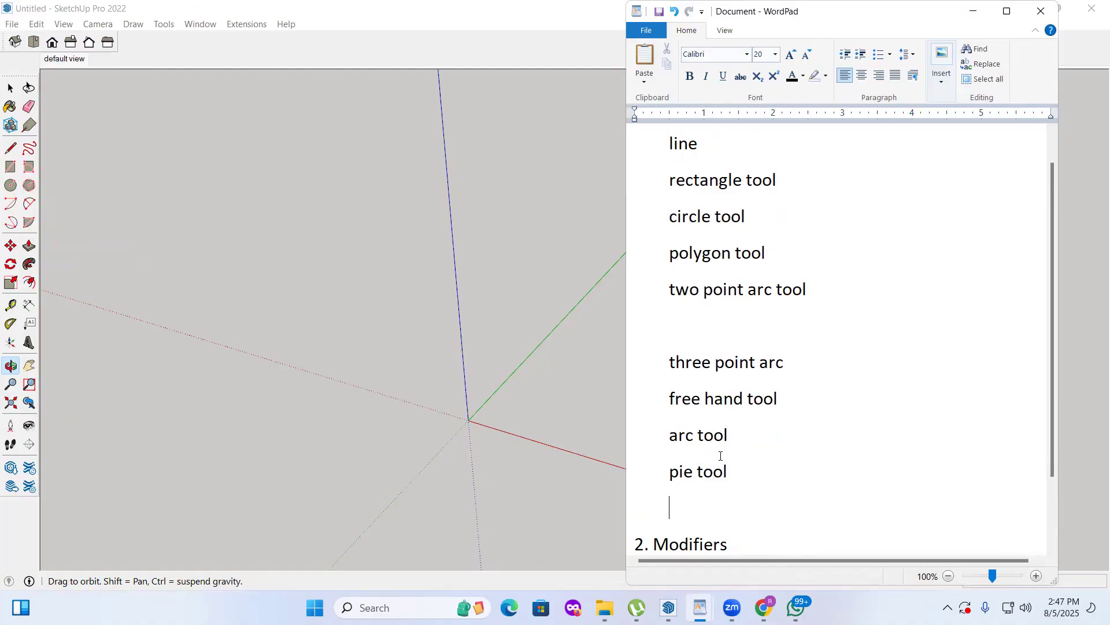
type("rotated rectangle tool")
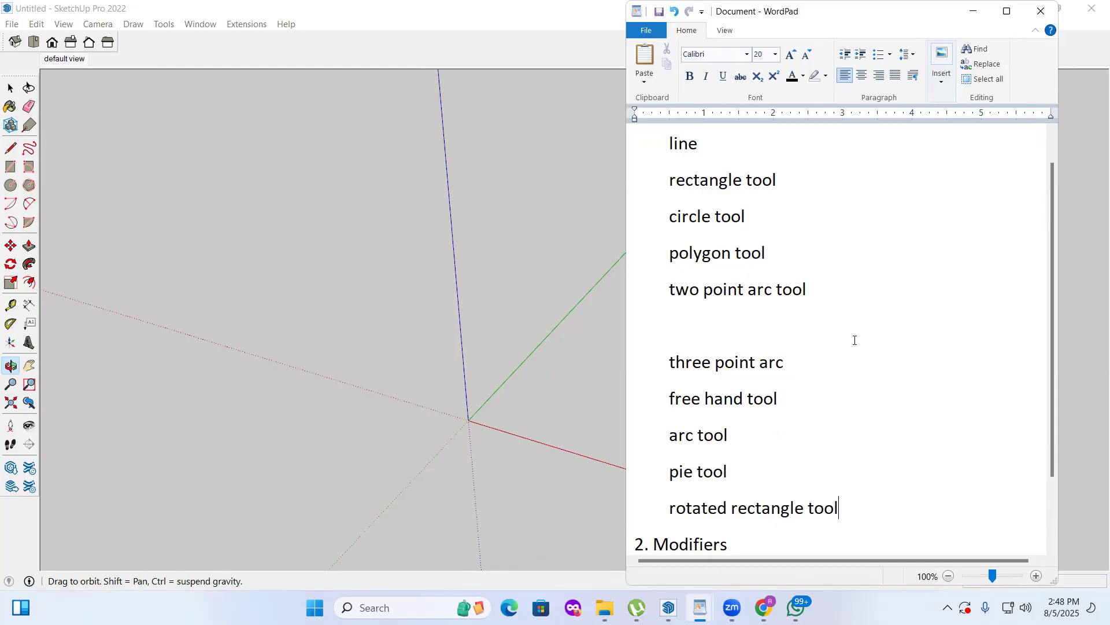
Step: Highlight the sub-items from "line" to "two point arc tool" in the notes, and switch back to SketchUp
left_click_drag(834, 295, 609, 189)
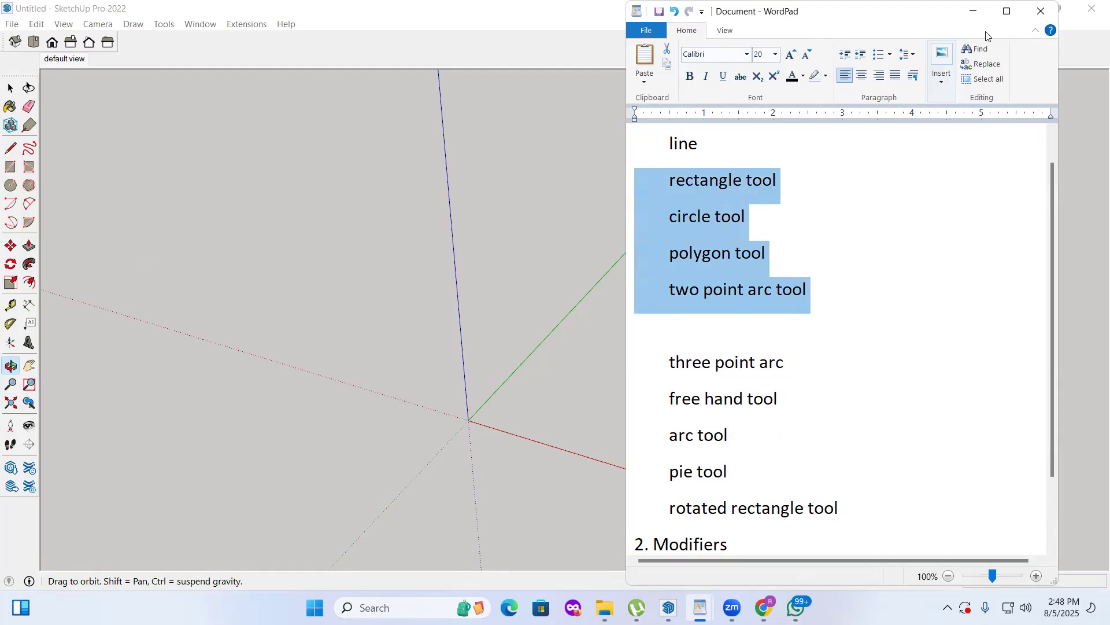
left_click(819, 250)
left_click_drag(842, 291, 662, 164)
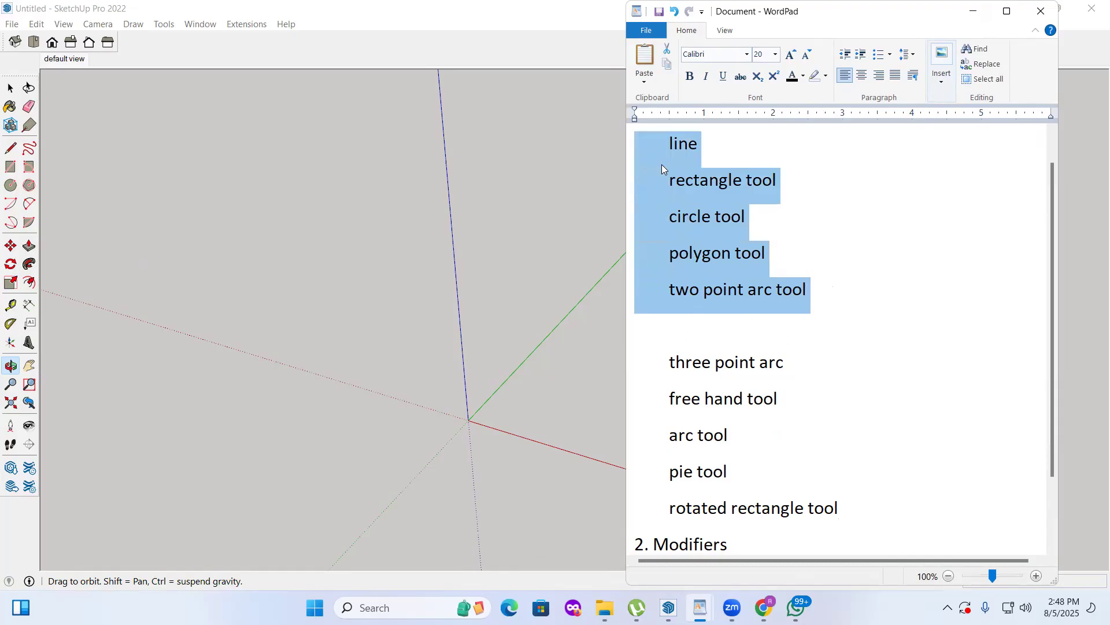
left_click(972, 11)
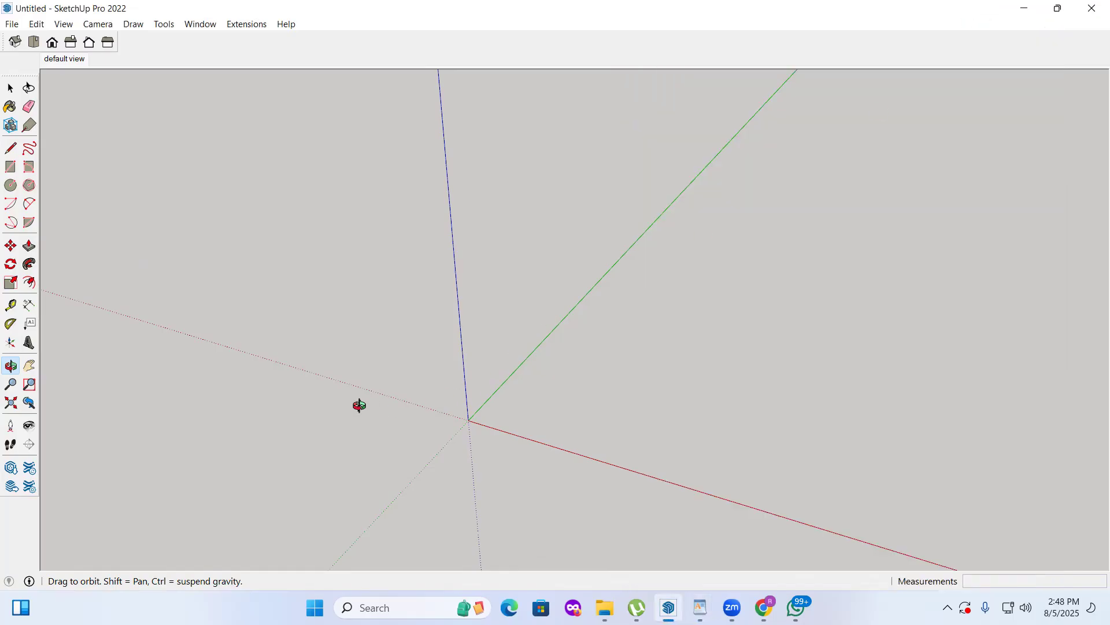
Step: Draw a 15' edge parallel to the red axis, starting close to the origin, with the Line tool
left_click_drag(362, 409, 524, 440)
mouse_move(147, 448)
left_mouse_down()
mouse_move(210, 431)
mouse_move(206, 405)
left_mouse_up()
left_click(11, 150)
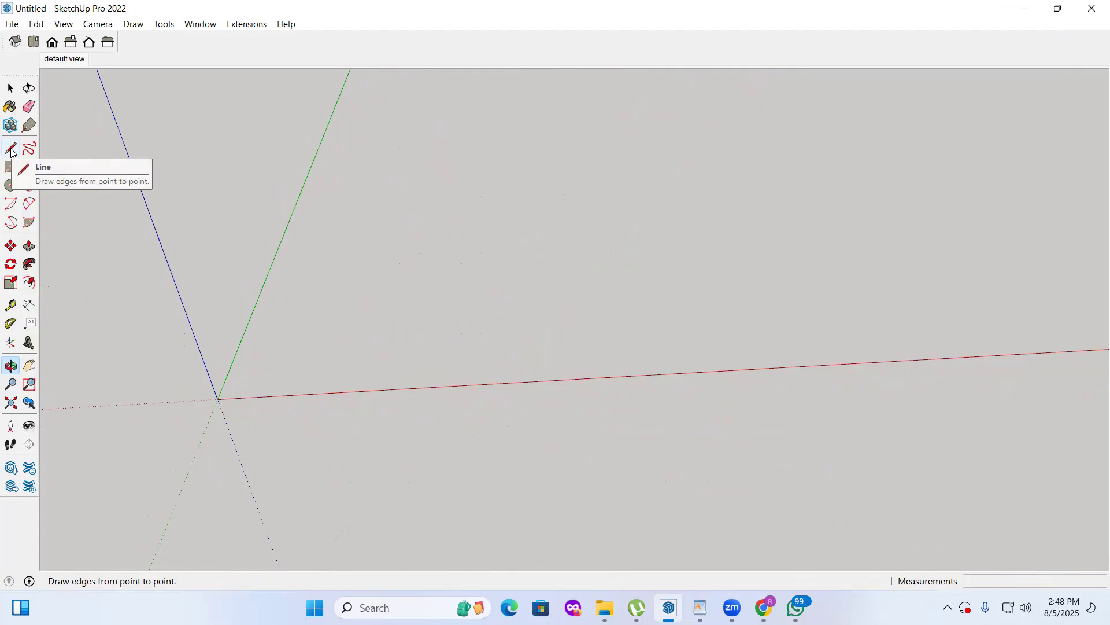
left_click(11, 149)
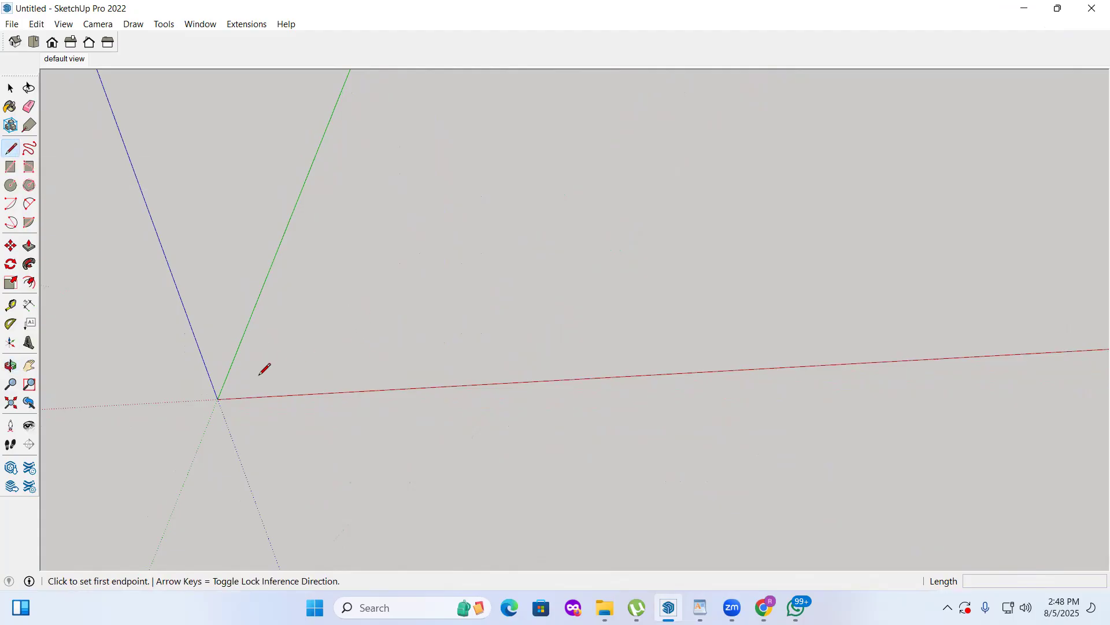
left_click(232, 389)
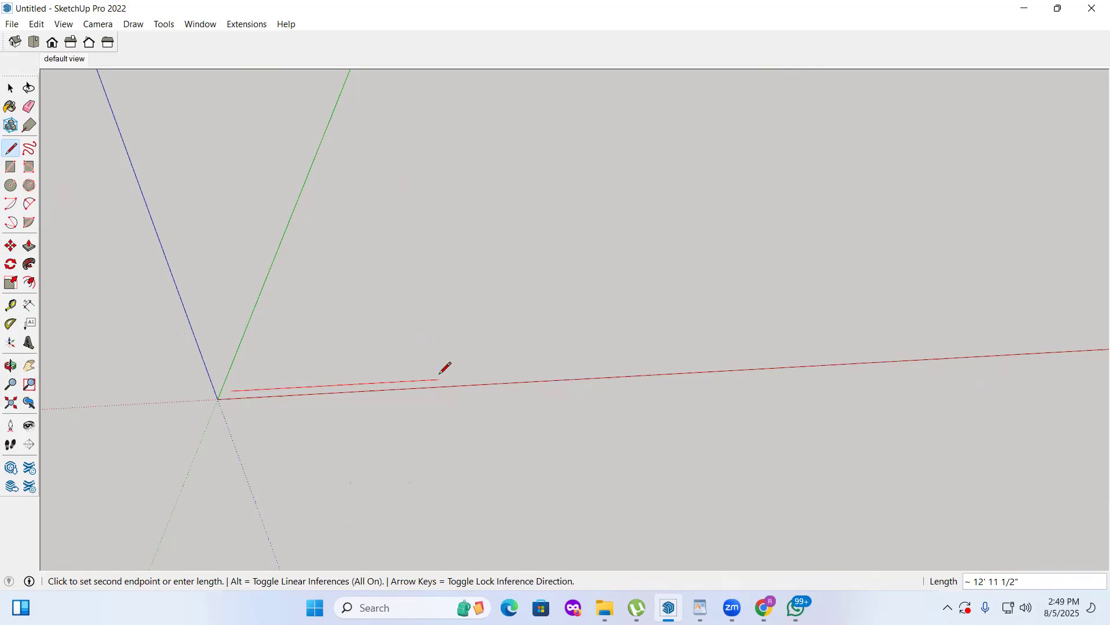
type("15")
key("Return")
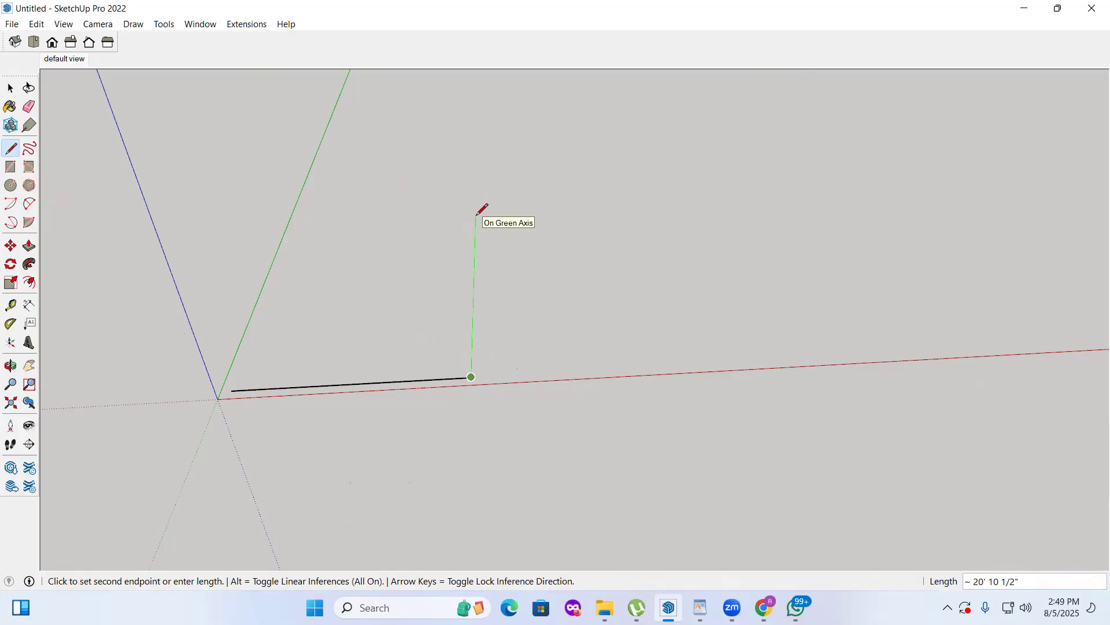
Step: Continue the outline with a 10' edge along the green direction and a 10'8" edge back along red, closing at the start point
type("1")
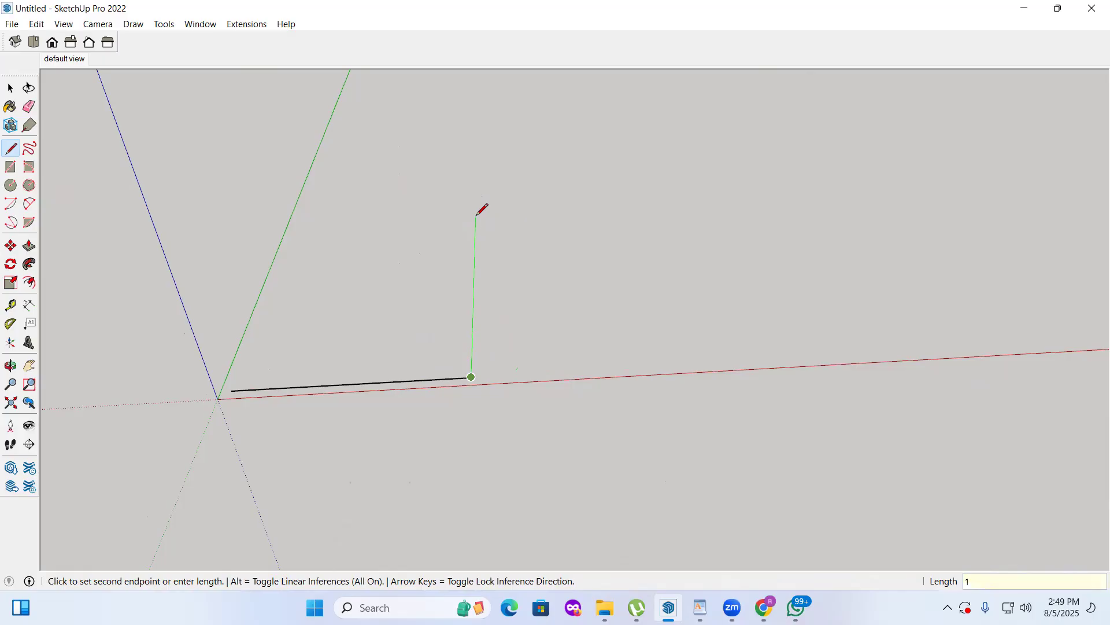
type("0'")
key("Return")
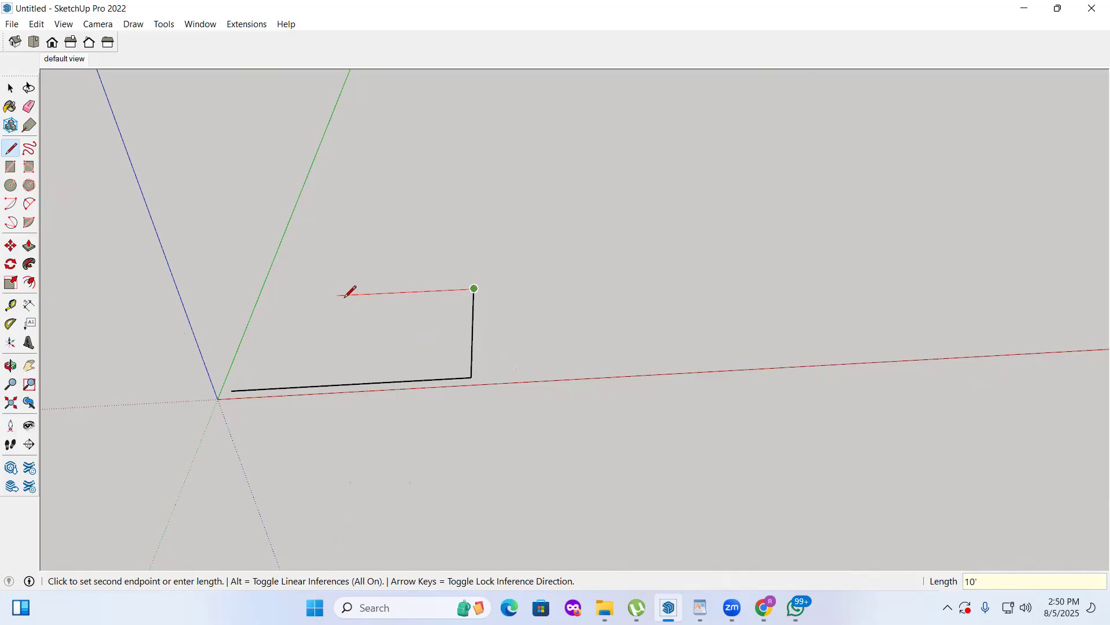
type("10'8\"")
key("Return")
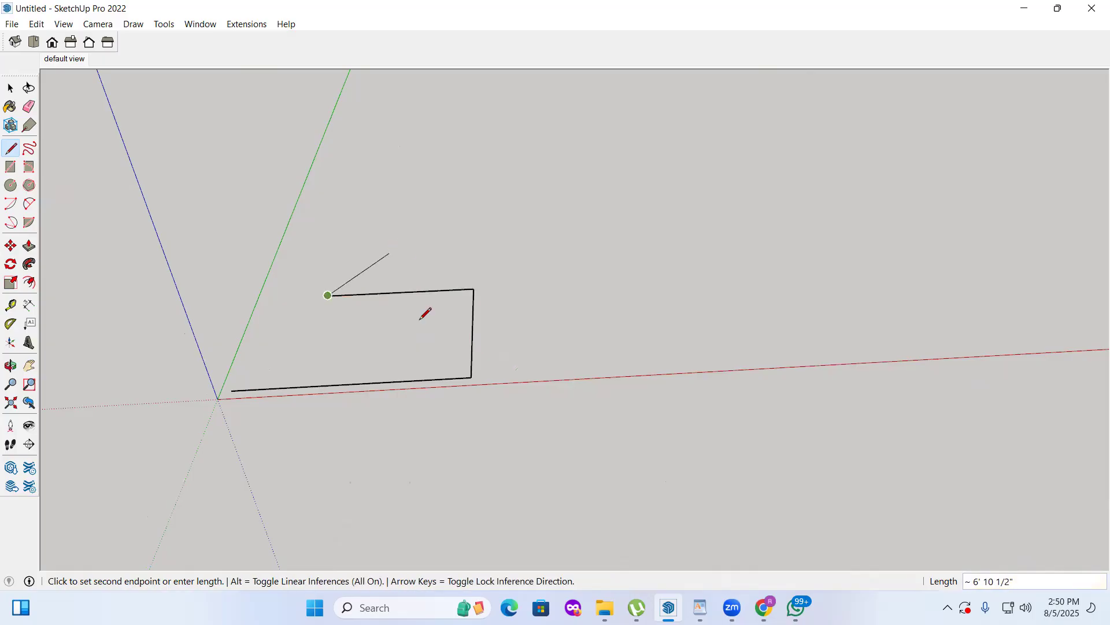
left_click(232, 391)
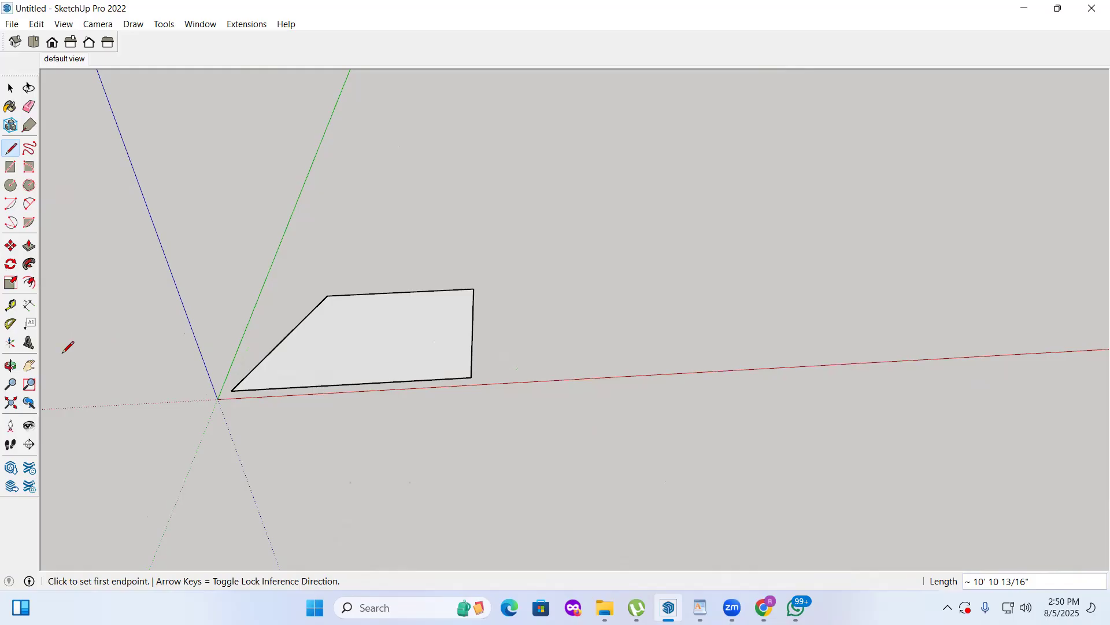
Step: Dimension the far edge and the near edge of the four-sided face, placing each dimension outside the shape
left_click(29, 305)
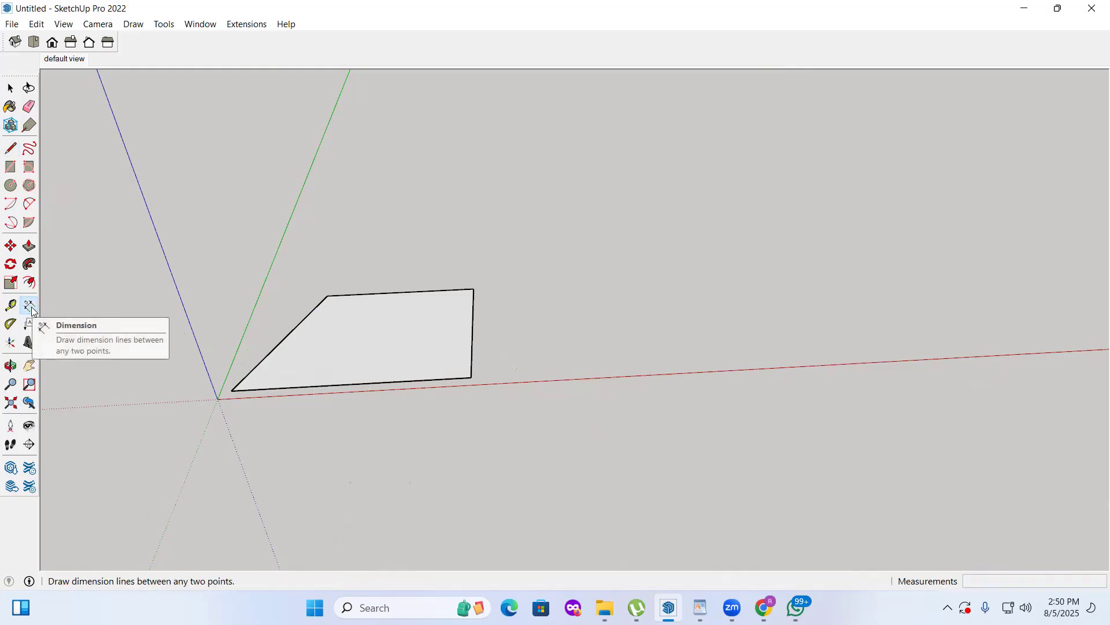
left_click(328, 296)
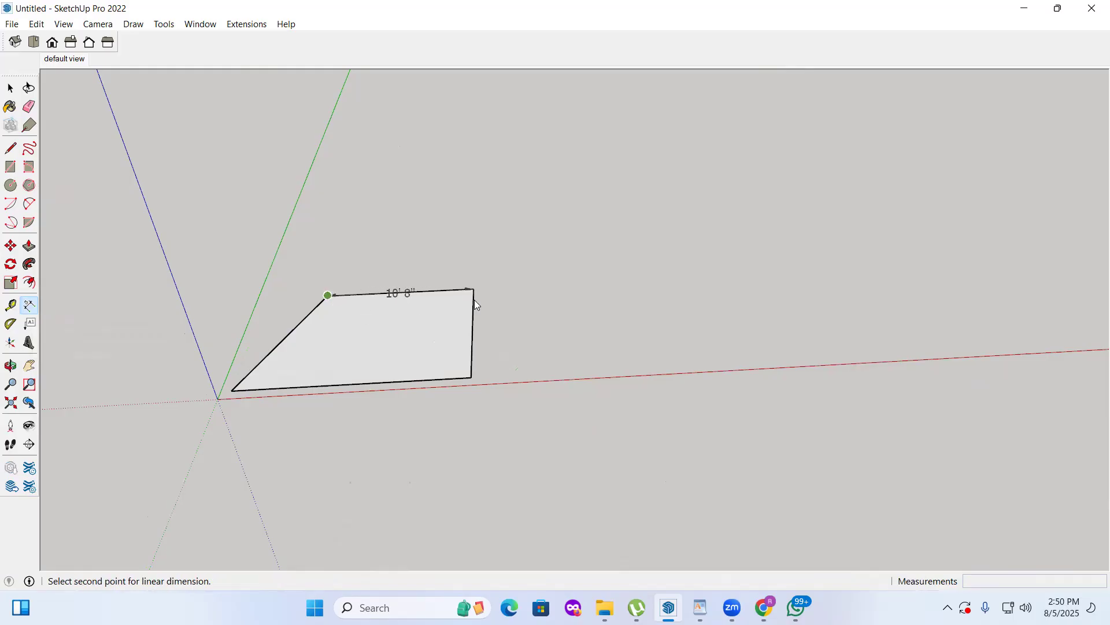
left_click(474, 289)
left_click(440, 250)
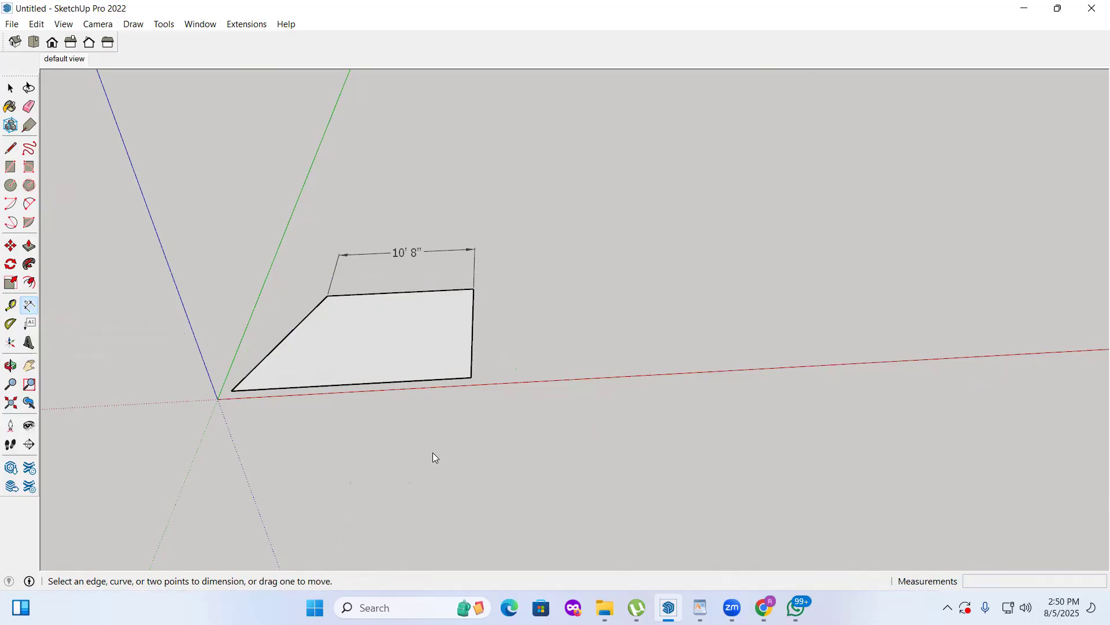
left_click(231, 390)
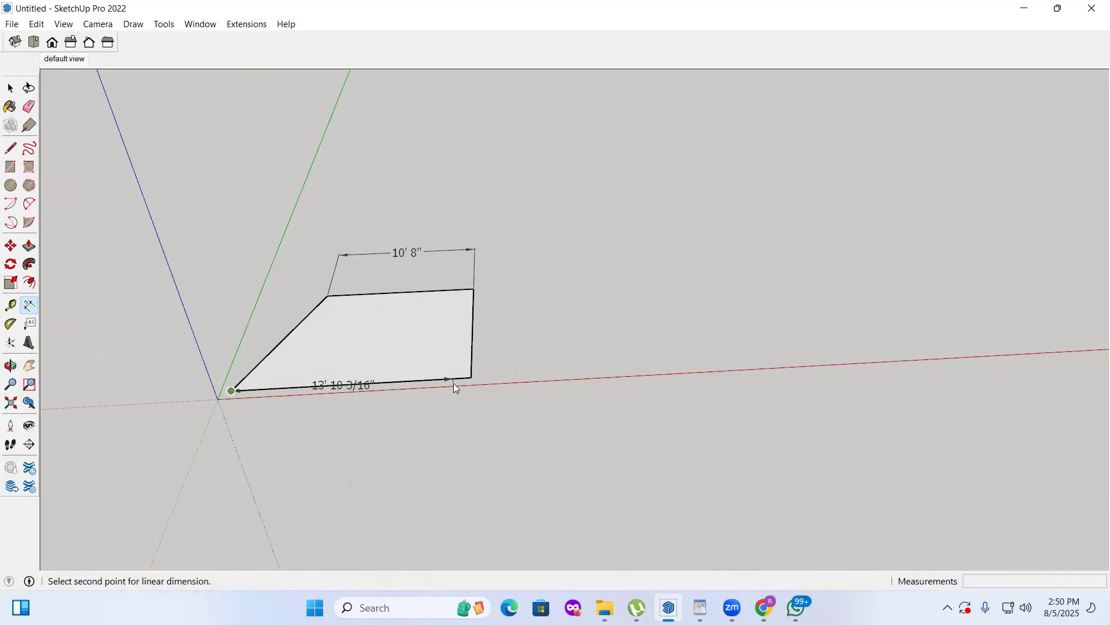
left_click(471, 377)
left_click(470, 429)
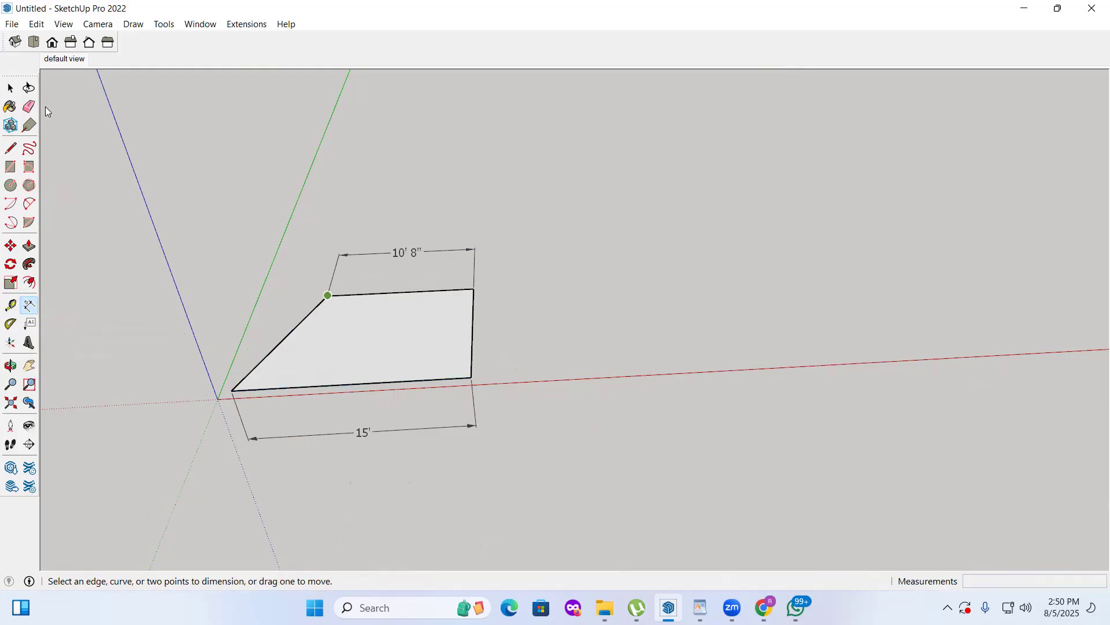
Step: Erase both dimensions from the four-sided face
key("e")
left_click(406, 251)
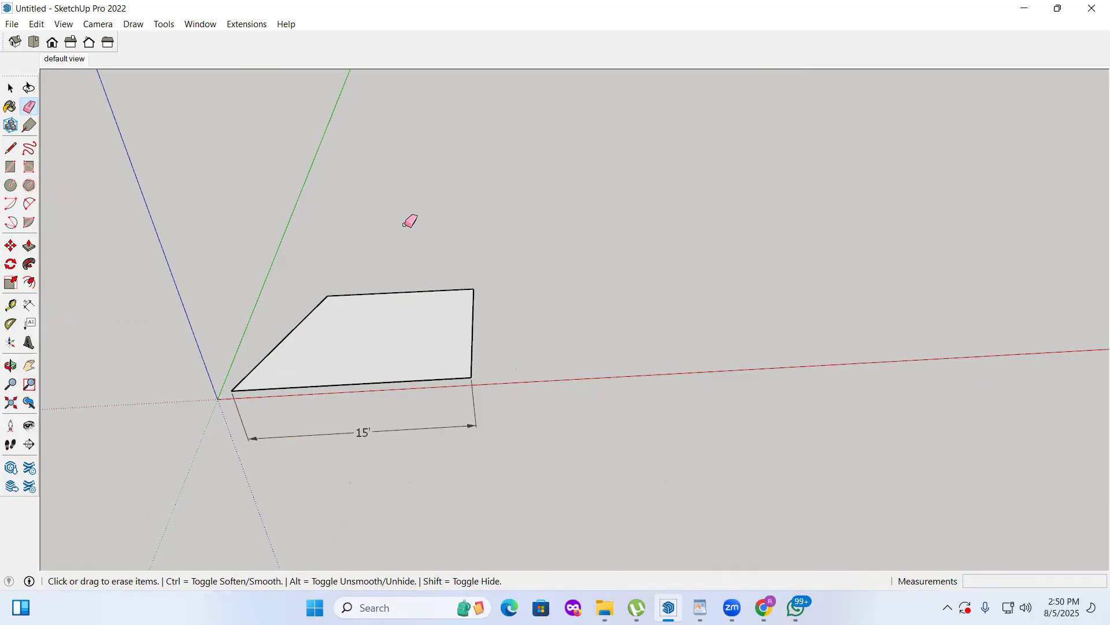
left_click(366, 455)
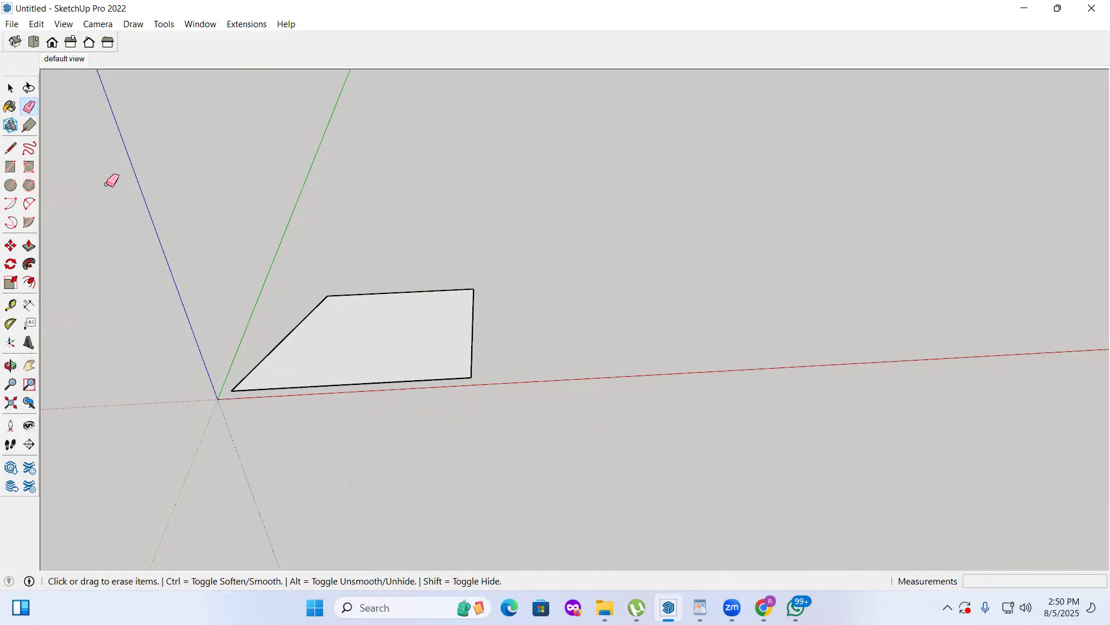
Step: Activate the Rectangle tool in SketchUp, and open a blank Paint canvas for a sketch
left_click(7, 153)
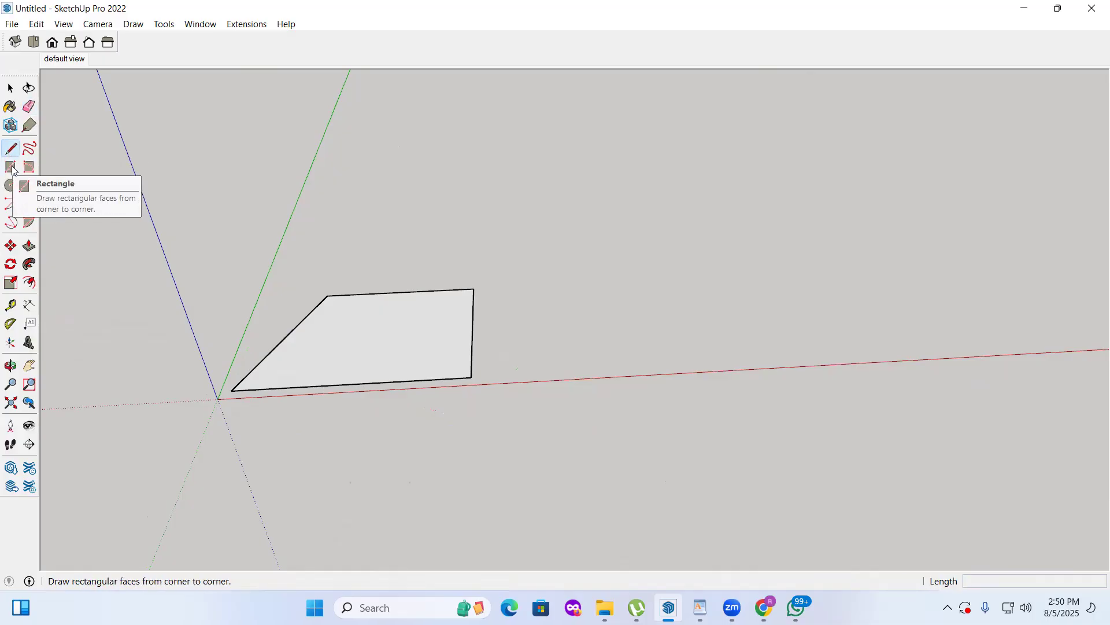
left_click(11, 168)
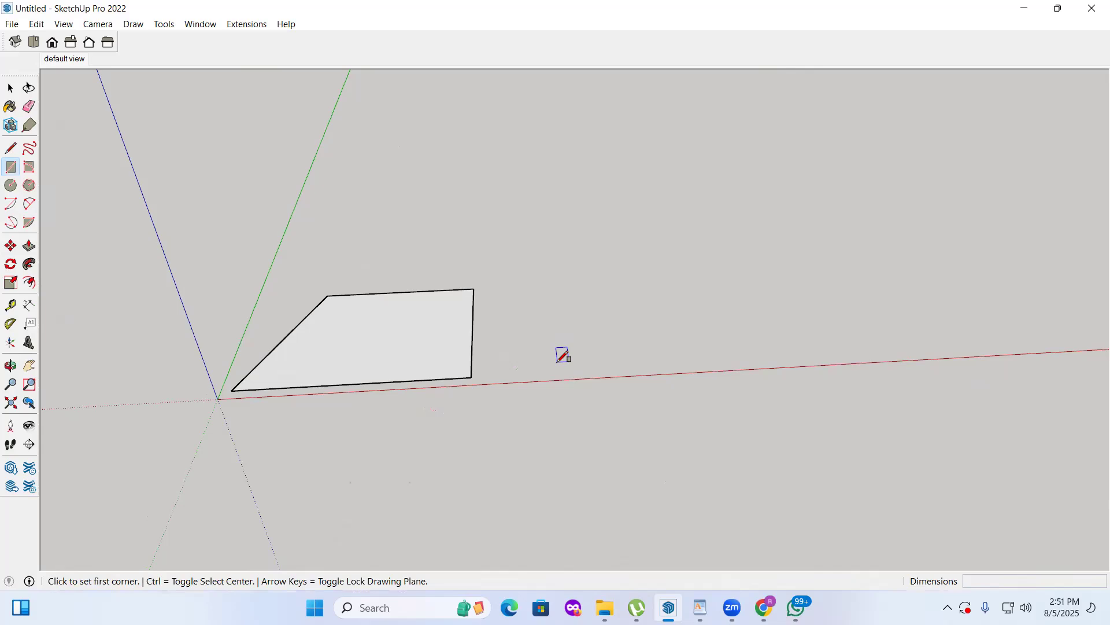
key("super+r")
type("mspaint")
key("Return")
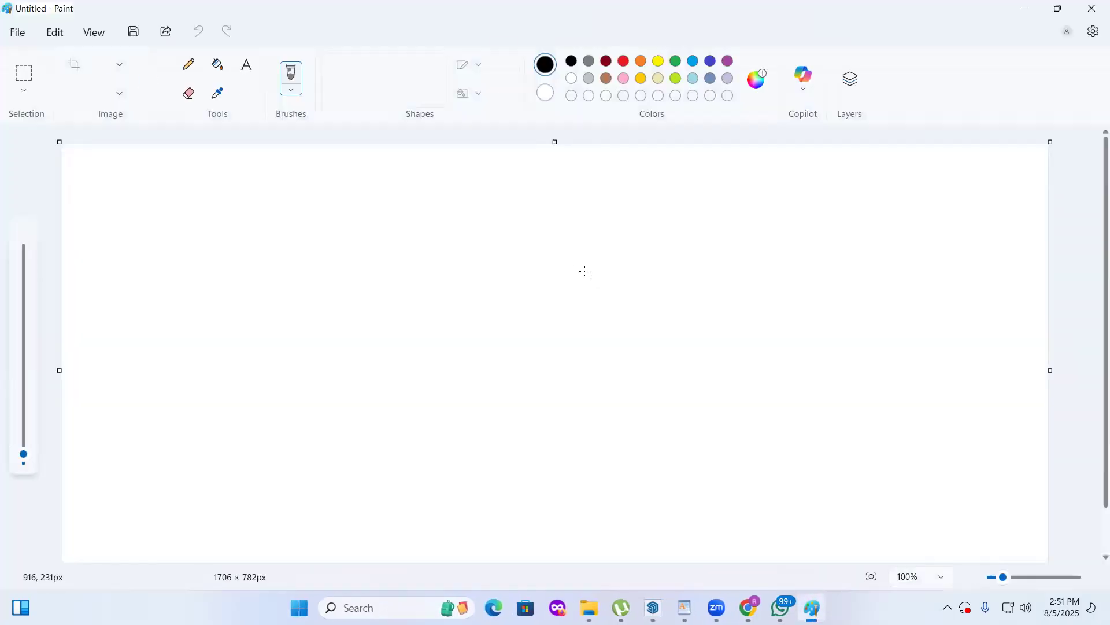
Step: Sketch two freehand rectangles side by side, and mark the larger one's width and height with double-headed arrows
mouse_move(452, 262)
left_mouse_down()
mouse_move(453, 376)
mouse_move(690, 382)
mouse_move(684, 281)
mouse_move(627, 257)
mouse_move(449, 263)
left_mouse_up()
mouse_move(814, 253)
left_mouse_down()
mouse_move(814, 268)
mouse_move(923, 359)
mouse_move(946, 342)
mouse_move(868, 244)
mouse_move(802, 254)
left_mouse_up()
mouse_move(498, 398)
left_mouse_down()
mouse_move(655, 401)
mouse_move(512, 412)
left_mouse_up()
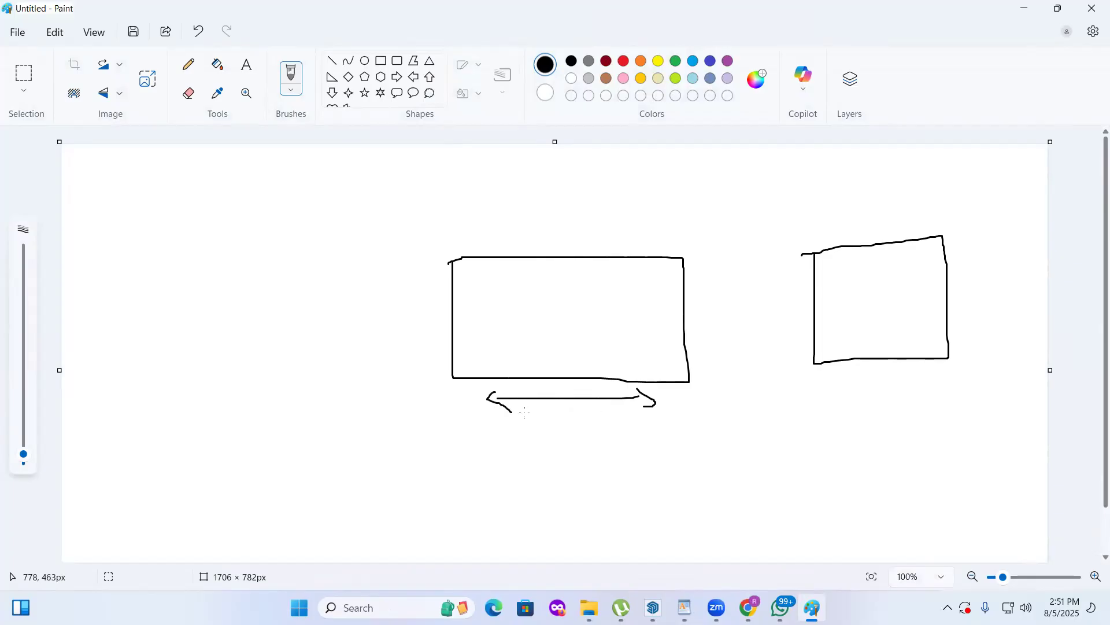
mouse_move(709, 369)
left_mouse_down()
mouse_move(715, 270)
mouse_move(711, 374)
mouse_move(720, 350)
left_mouse_up()
Step: Draw dimension lines inside the larger rectangle and label its width 12'8" and its height 5'4.5"
left_click_drag(487, 354, 665, 354)
mouse_move(561, 332)
left_mouse_down()
mouse_move(561, 345)
mouse_move(587, 344)
mouse_move(586, 334)
mouse_move(604, 343)
left_mouse_up()
left_click_drag(608, 309, 609, 313)
left_click_drag(669, 275, 676, 371)
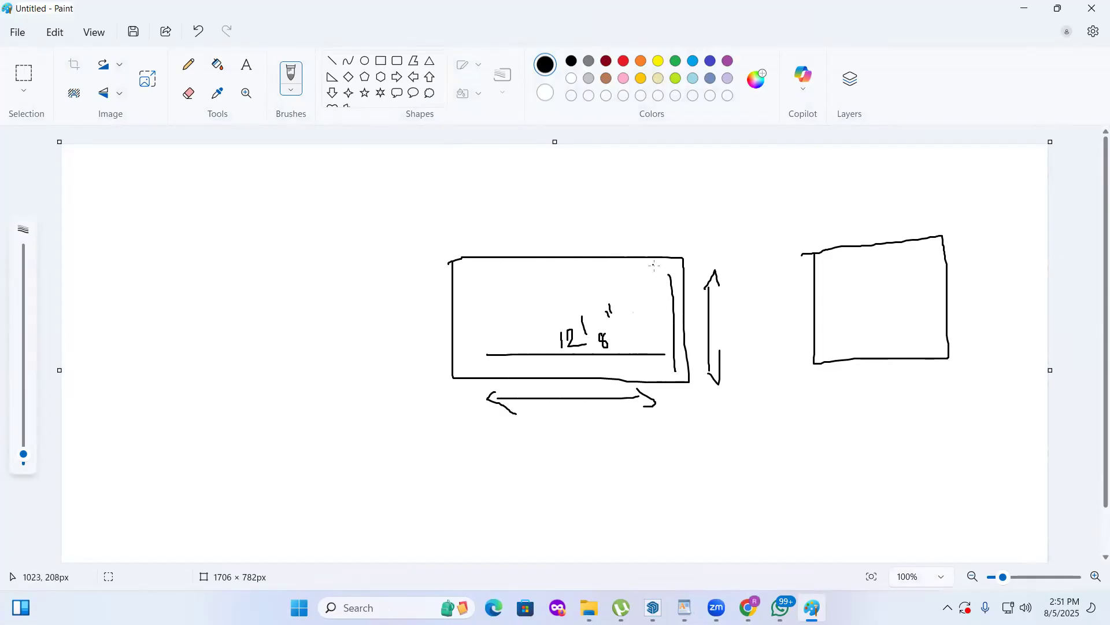
mouse_move(656, 273)
left_mouse_down()
mouse_move(664, 282)
mouse_move(660, 270)
left_mouse_up()
mouse_move(665, 251)
left_mouse_down()
mouse_move(668, 264)
mouse_move(702, 263)
mouse_move(700, 273)
mouse_move(727, 228)
left_mouse_up()
Step: Write the rectangle size as 12'8", 5'4.5" below the shapes and draw an Enter-style arrow after it
mouse_move(669, 458)
left_mouse_down()
mouse_move(681, 447)
mouse_move(708, 472)
left_mouse_up()
mouse_move(700, 423)
left_mouse_down()
mouse_move(704, 447)
mouse_move(744, 440)
mouse_move(753, 412)
mouse_move(788, 462)
left_mouse_up()
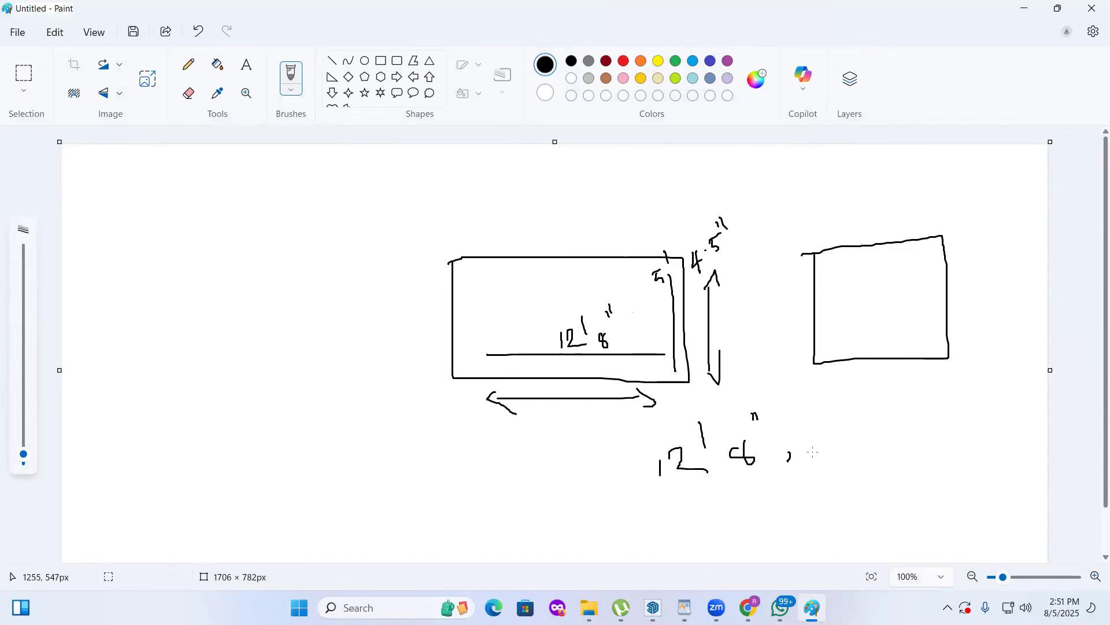
left_click_drag(827, 426, 837, 442)
mouse_move(827, 426)
left_mouse_down()
mouse_move(844, 407)
mouse_move(886, 424)
left_mouse_up()
mouse_move(881, 414)
left_mouse_down()
mouse_move(881, 432)
mouse_move(907, 397)
left_mouse_up()
mouse_move(902, 375)
left_mouse_down()
mouse_move(912, 467)
mouse_move(948, 482)
left_mouse_up()
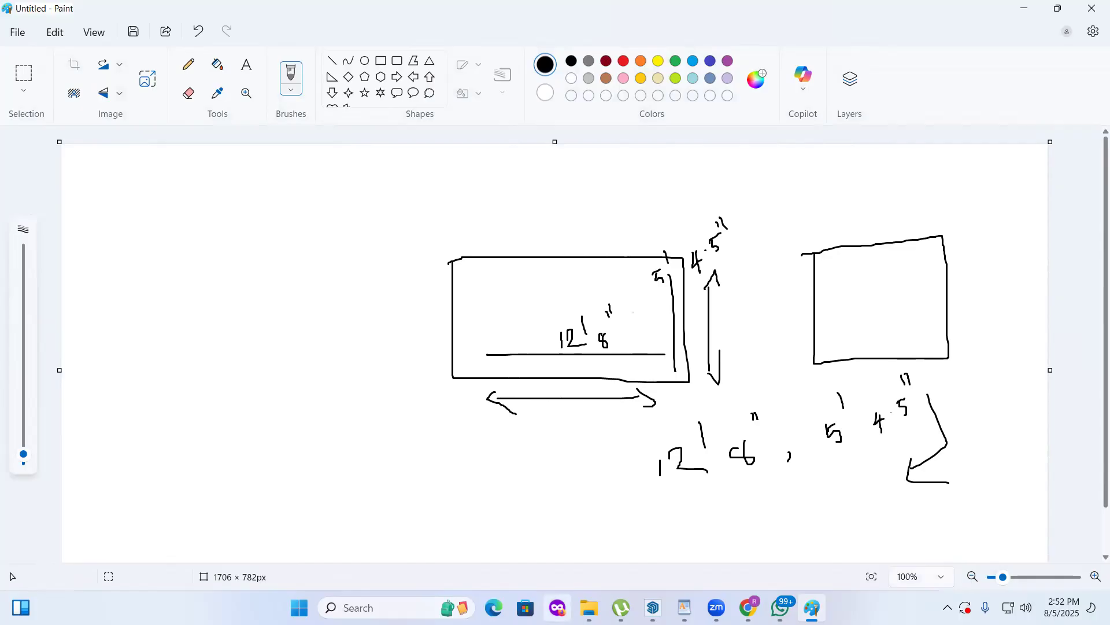
Step: Switch to SketchUp and draw a 12'8" by 5'4.5" rectangle beside the existing four-sided face
mouse_move(653, 607)
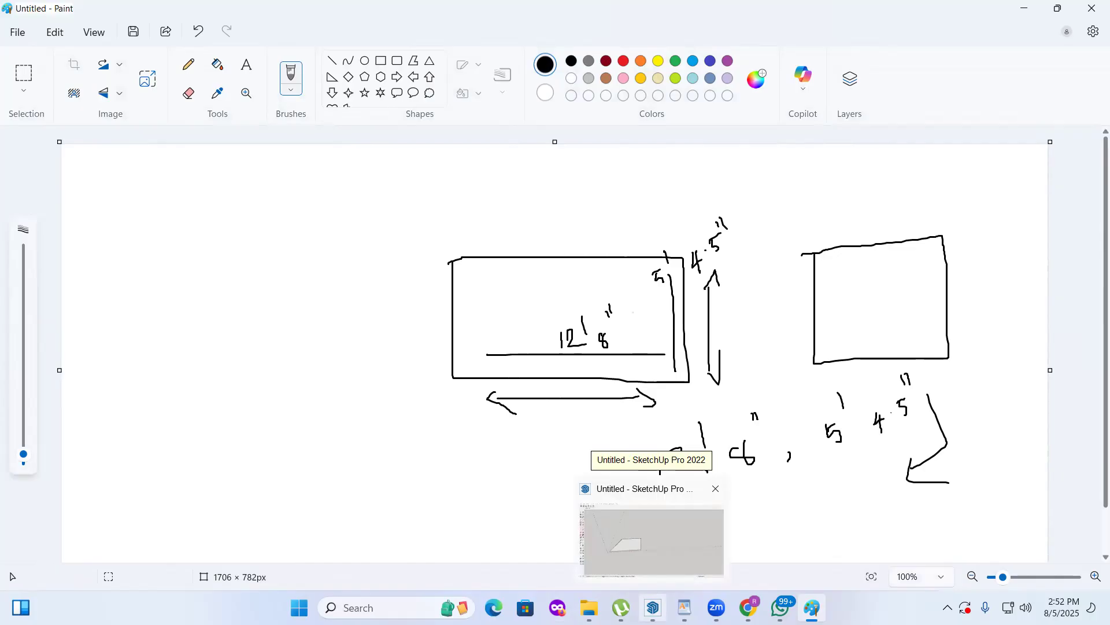
left_click(647, 532)
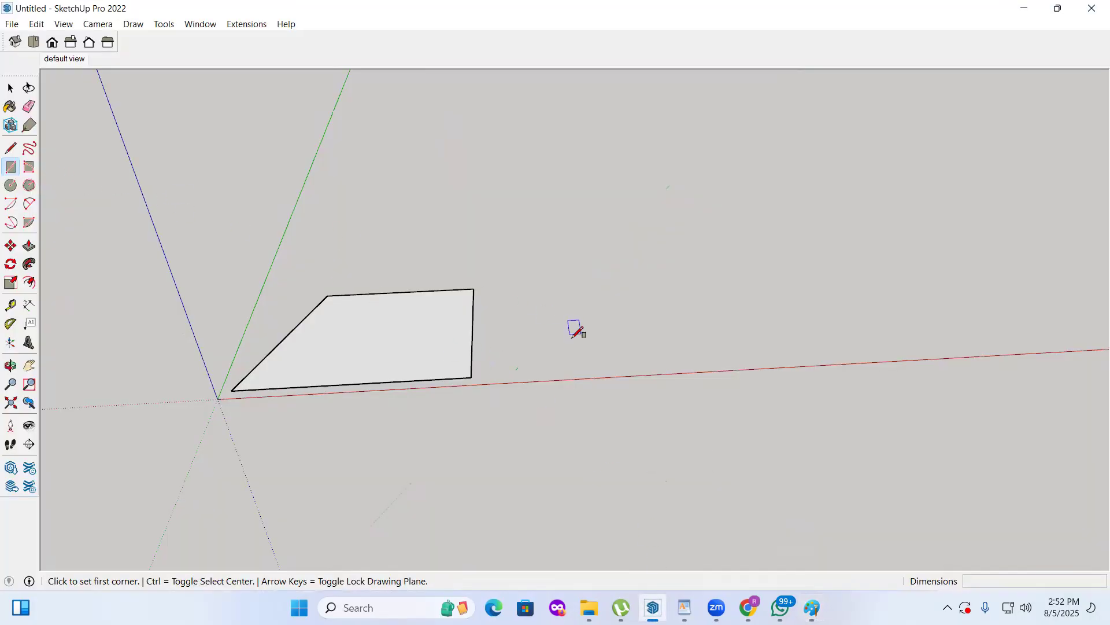
left_click(539, 362)
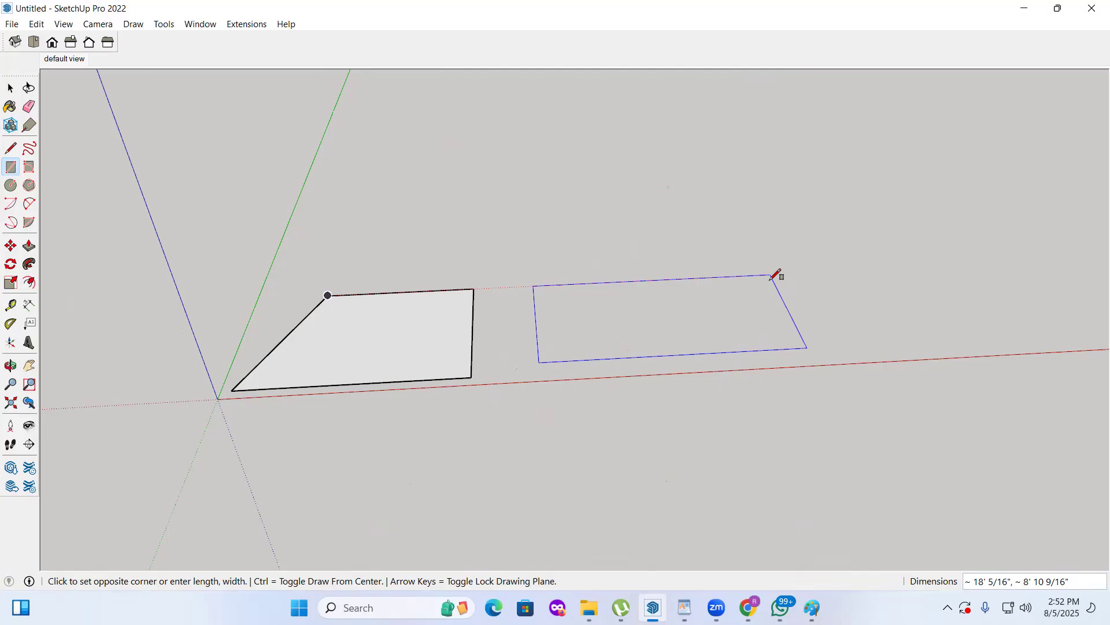
type("12'8\",5'4.5\"")
key("Return")
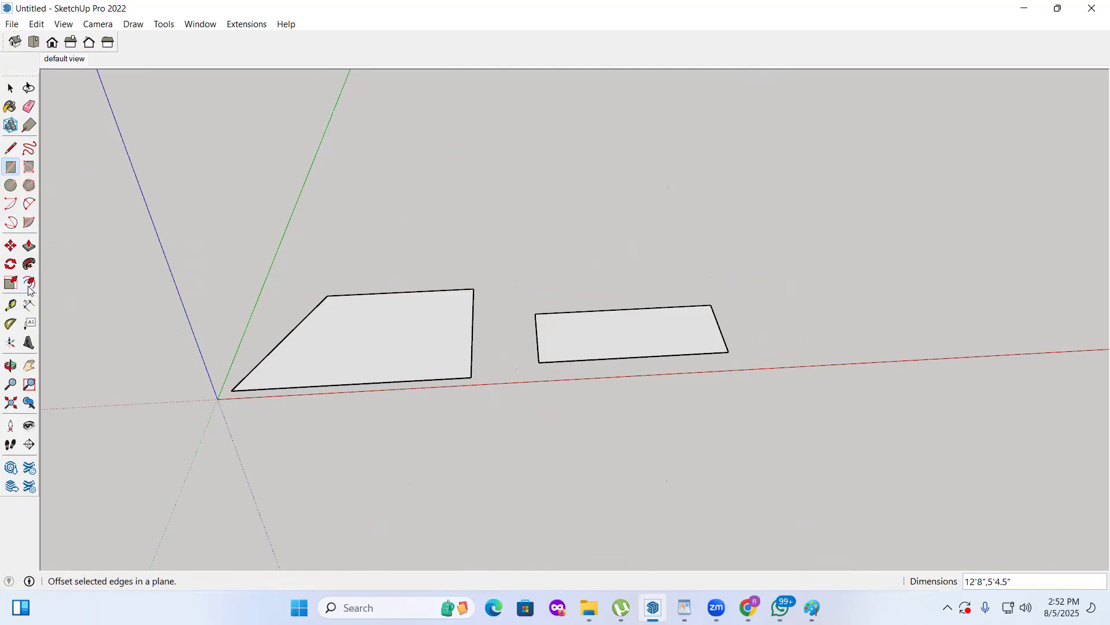
Step: Add linear dimensions for the new rectangle's width, placed behind it, and its depth, placed along its short side
left_click(29, 305)
scroll(523, 368, "up", 1)
scroll(522, 368, "up", 1)
left_click(545, 363)
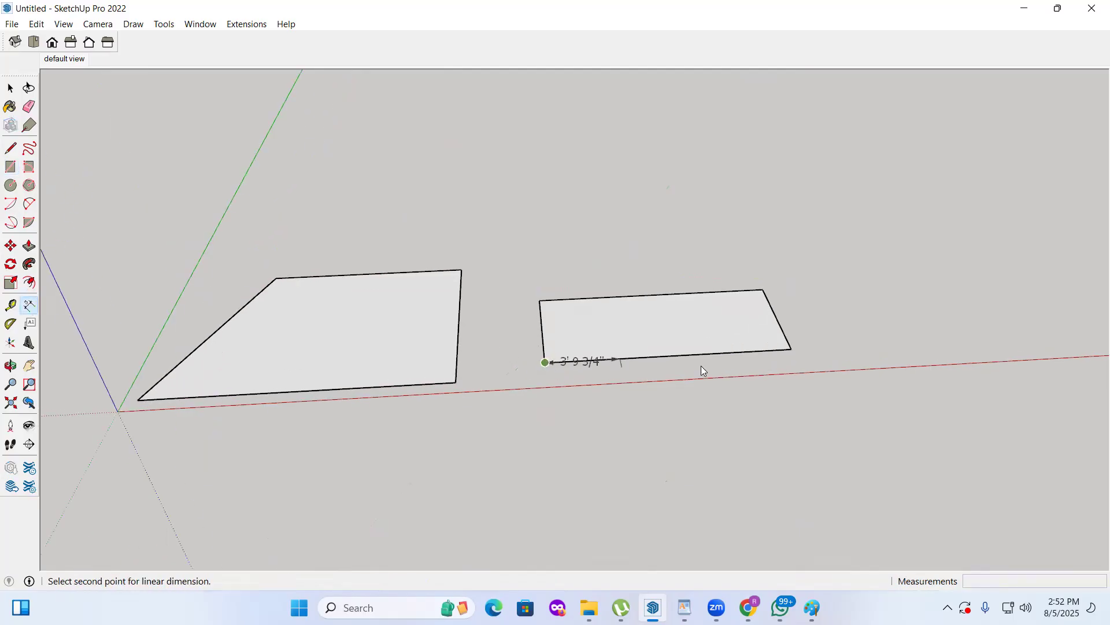
left_click(788, 351)
left_click(763, 270)
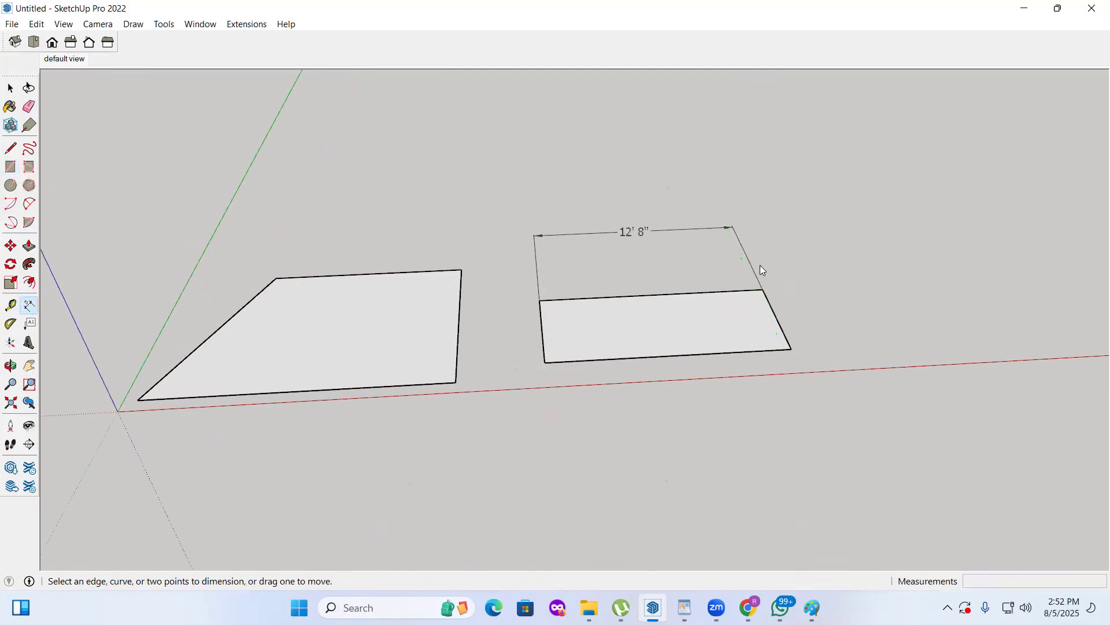
left_click(540, 300)
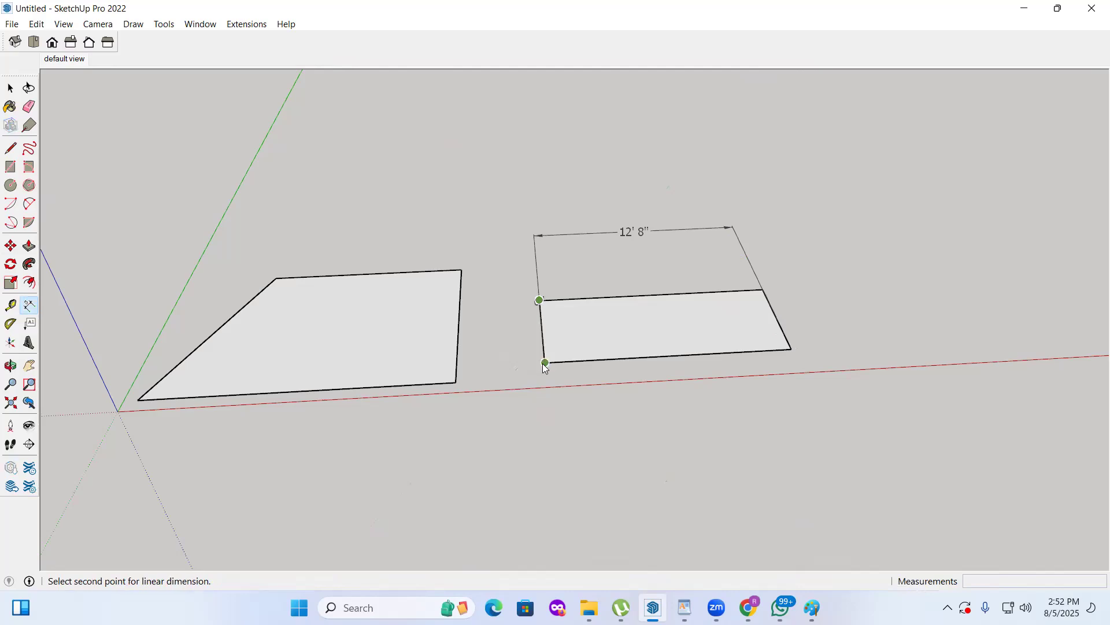
left_click(545, 362)
left_click(508, 347)
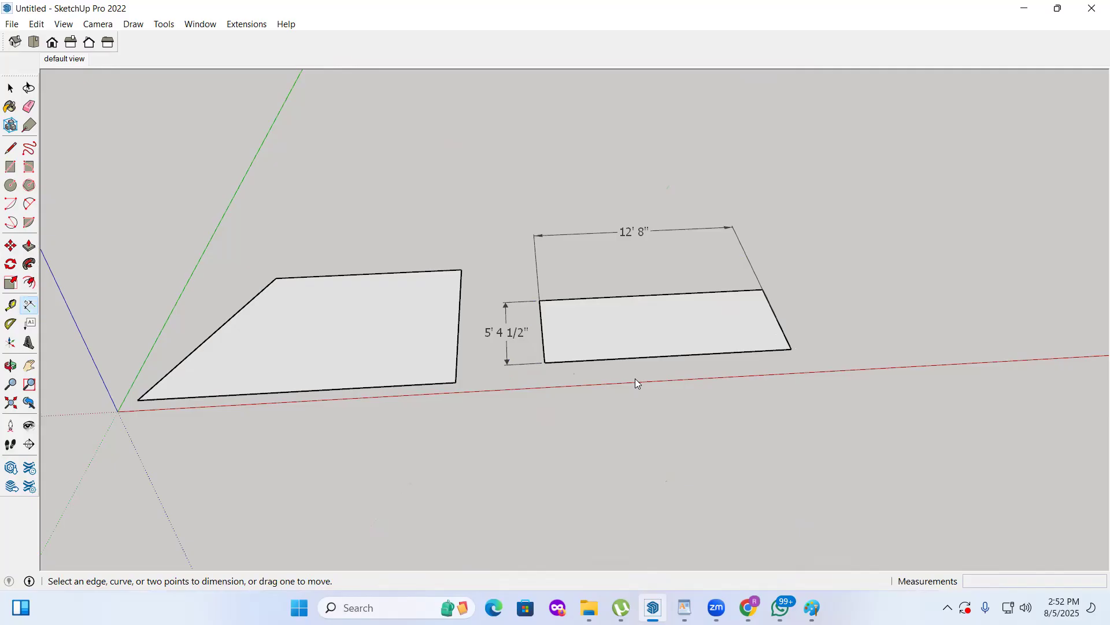
Step: Draw a circle with a 5' radius on the ground beyond the dimensioned rectangle
scroll(639, 376, "down", 4)
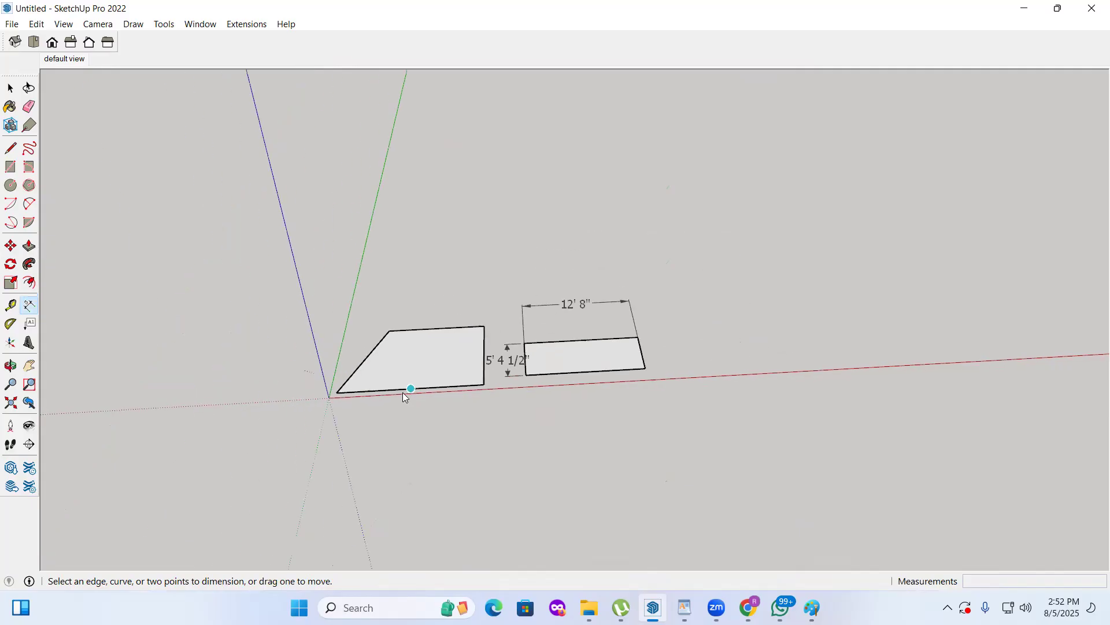
scroll(694, 349, "up", 3)
scroll(705, 353, "up", 1)
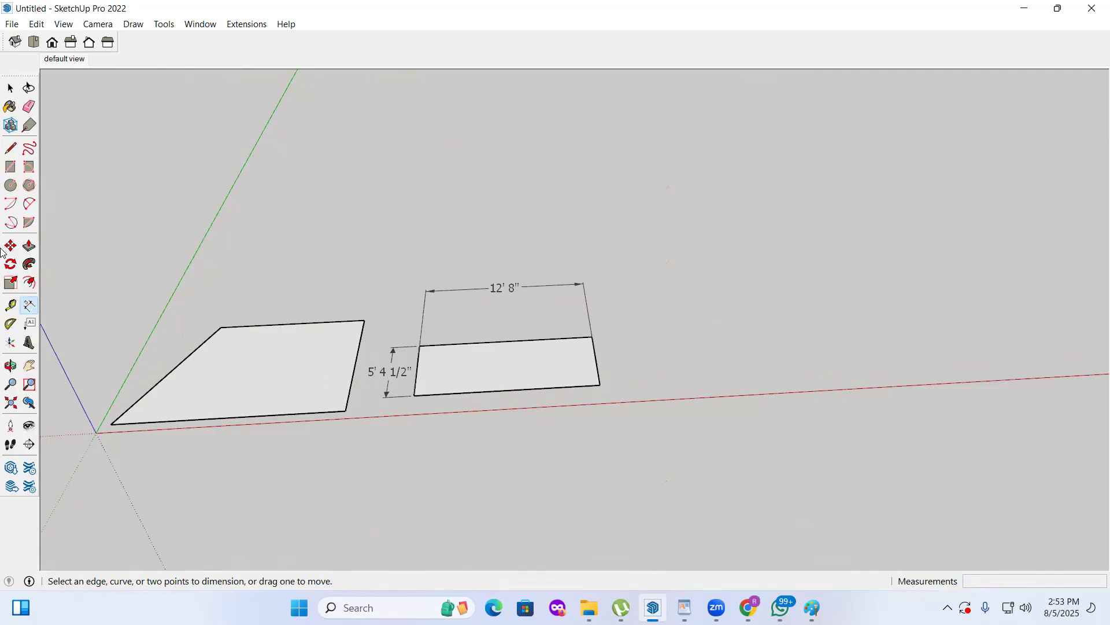
left_click(11, 186)
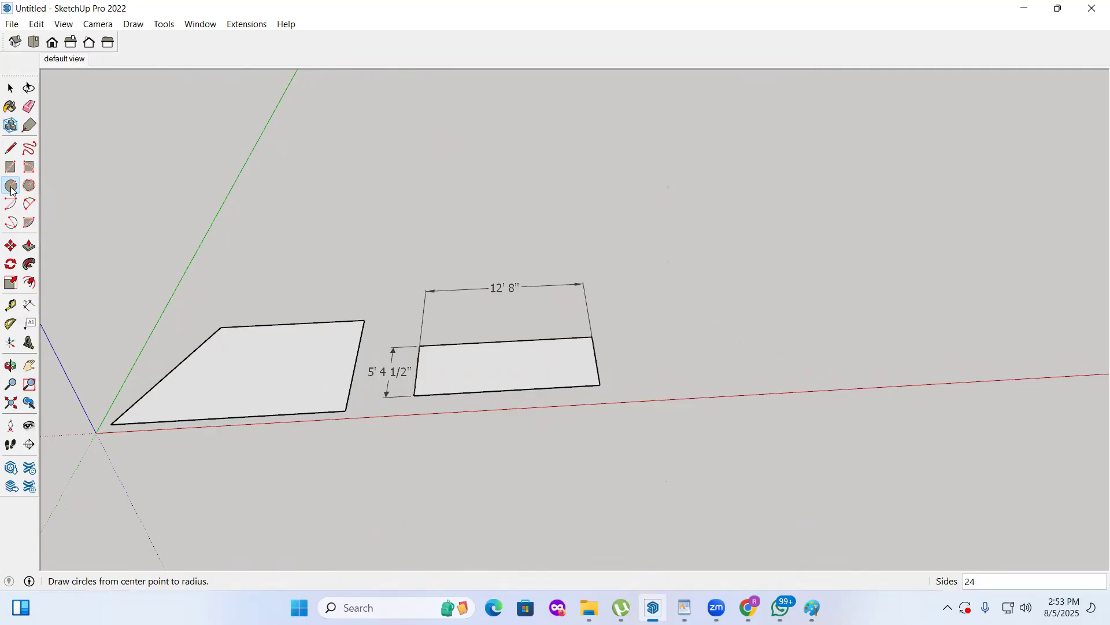
left_click(744, 335)
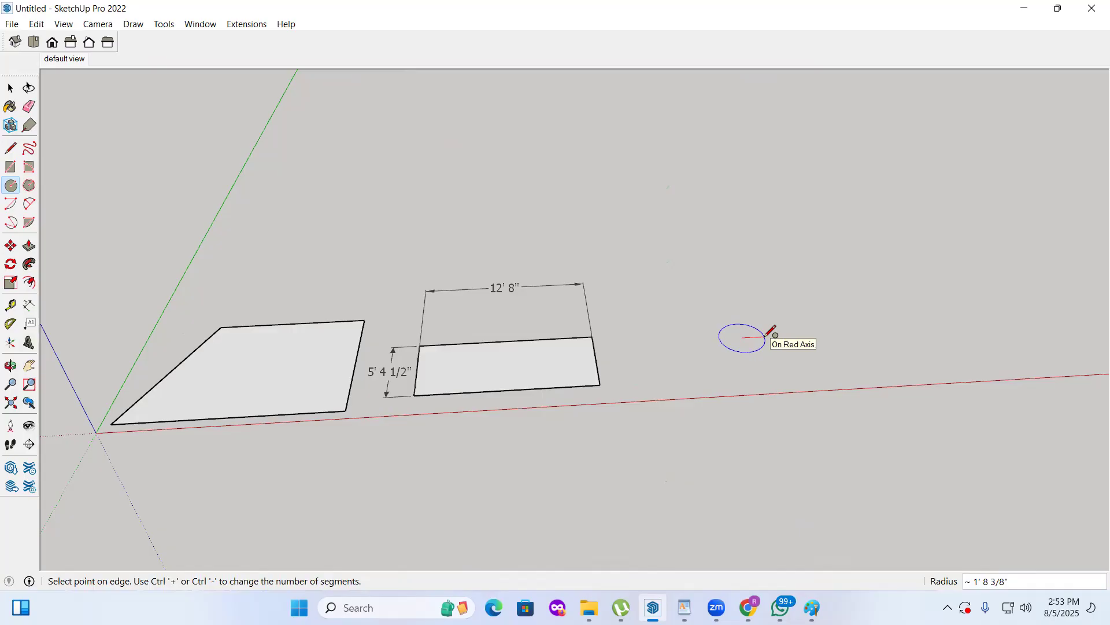
type("'")
key("Return")
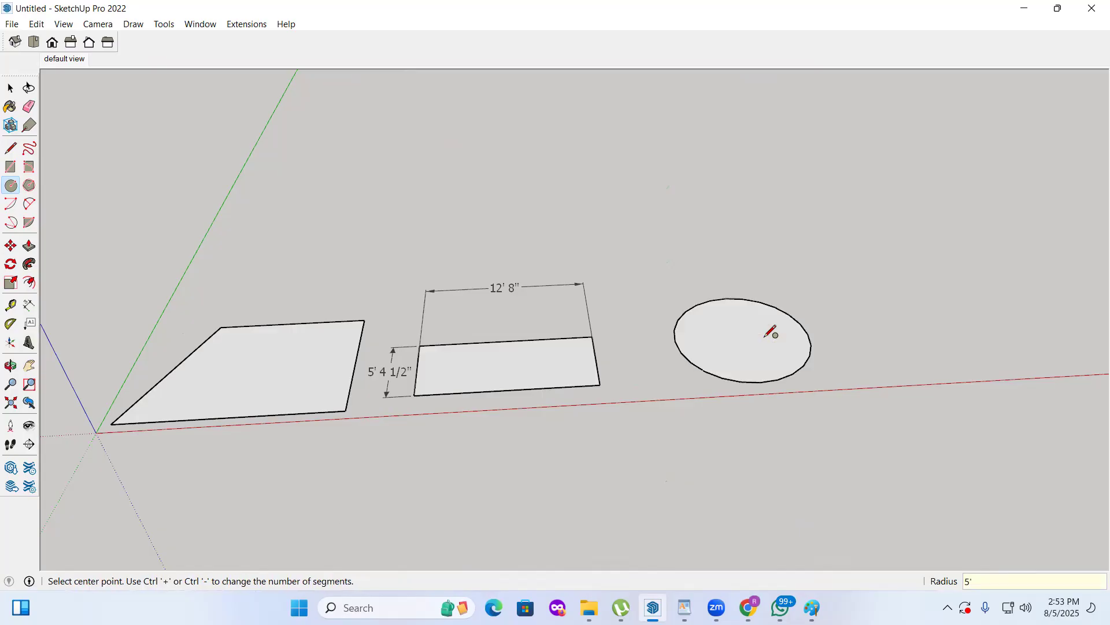
Step: Draw a second circle with 60 sides and a 5' radius beside the first circle
scroll(512, 389, "down", 3)
scroll(775, 369, "up", 2)
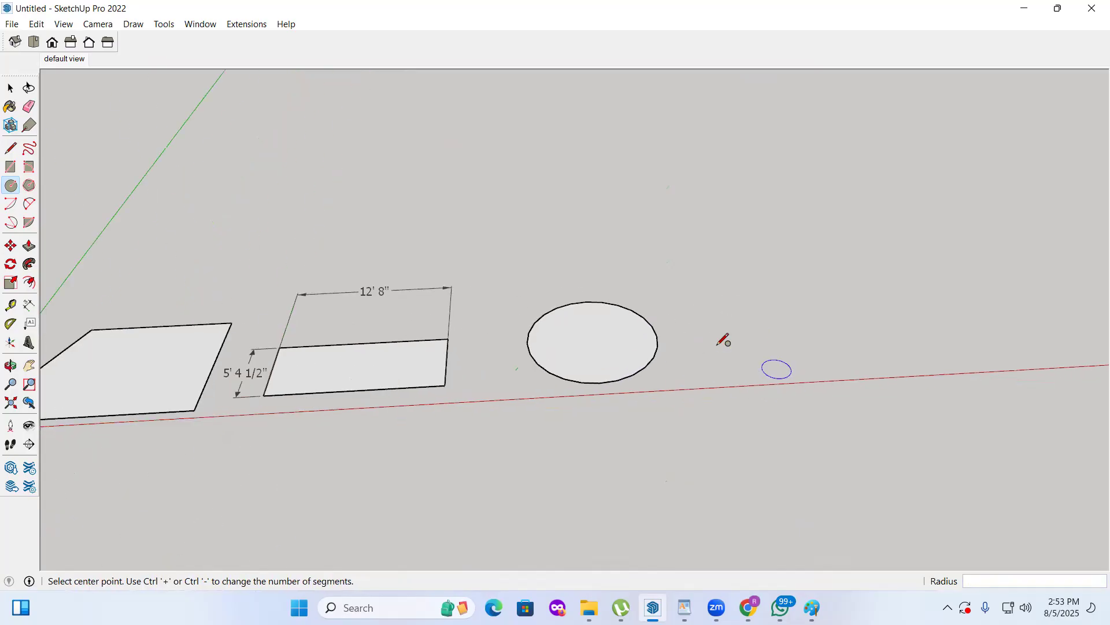
scroll(550, 372, "up", 6)
scroll(502, 370, "up", 3)
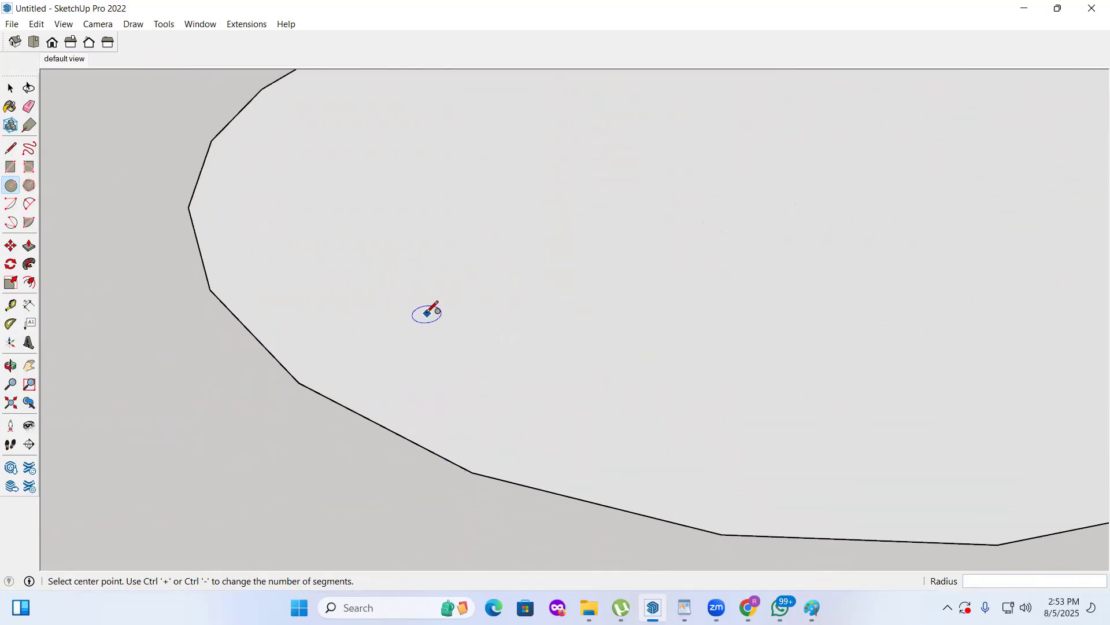
scroll(445, 352, "down", 3)
scroll(445, 353, "down", 5)
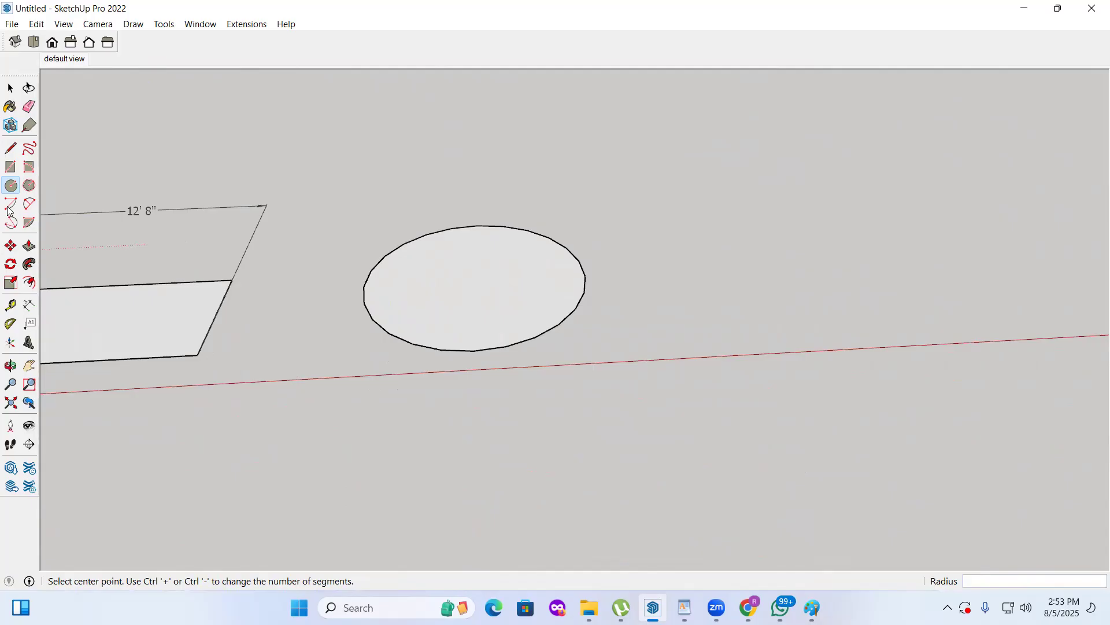
left_click(10, 88)
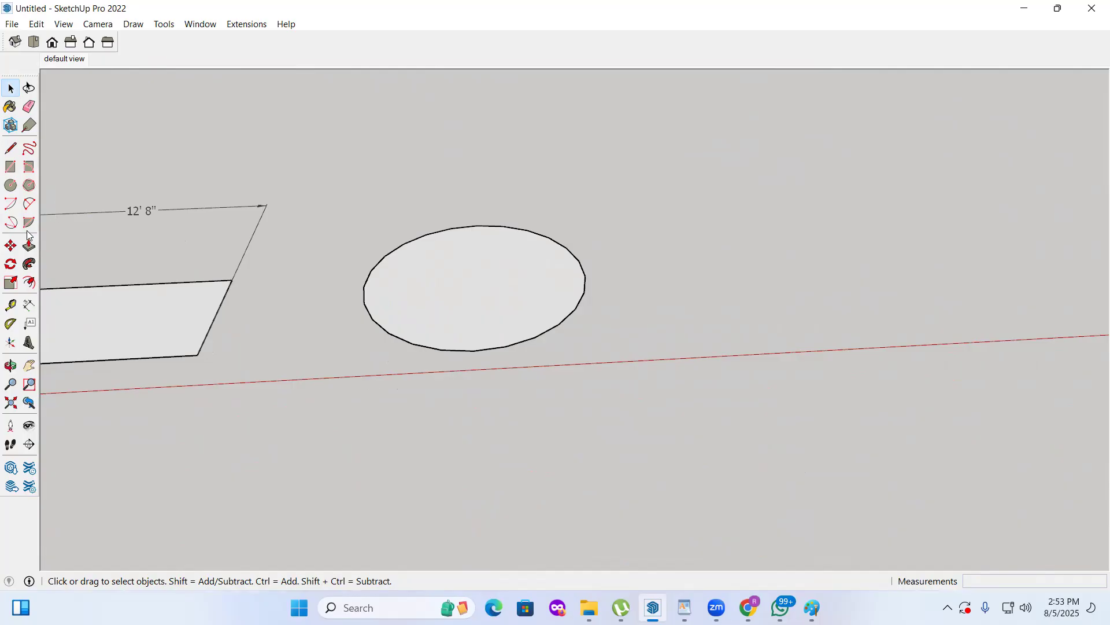
left_click(11, 186)
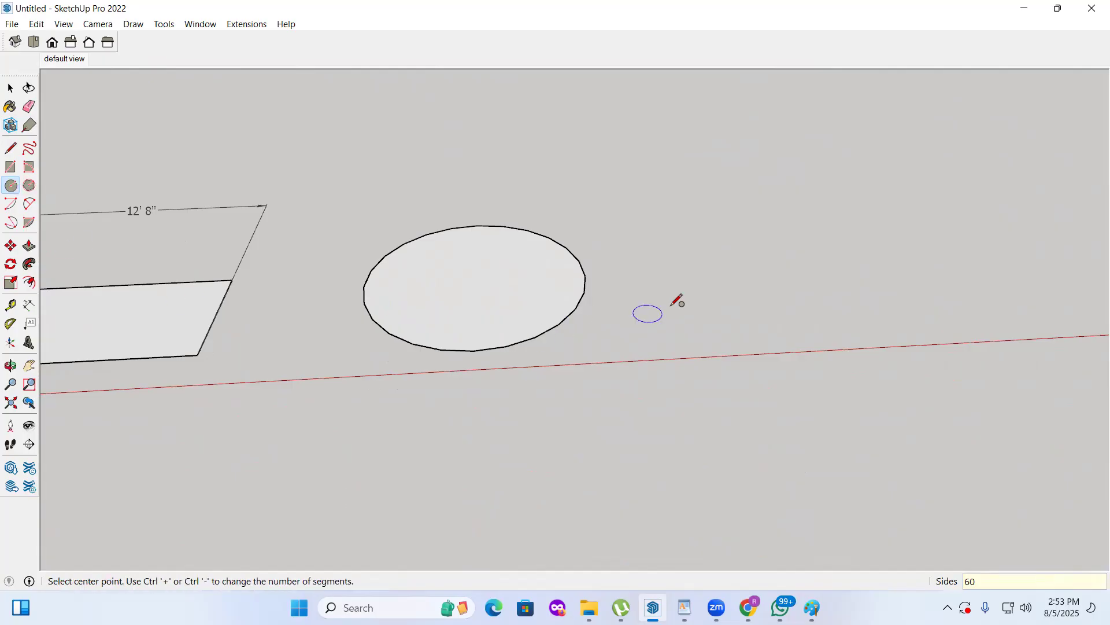
left_click(767, 273)
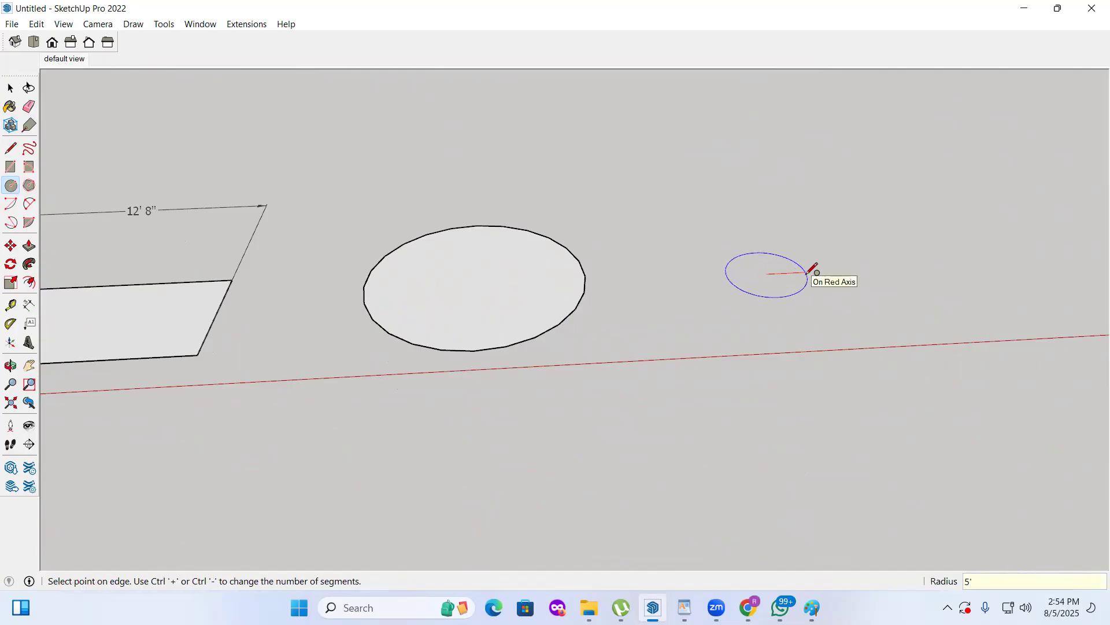
left_click(809, 272)
Step: Compare the edge smoothness of the 24-sided and 60-sided circles up close
scroll(798, 330, "up", 6)
scroll(771, 488, "down", 4)
scroll(315, 306, "up", 3)
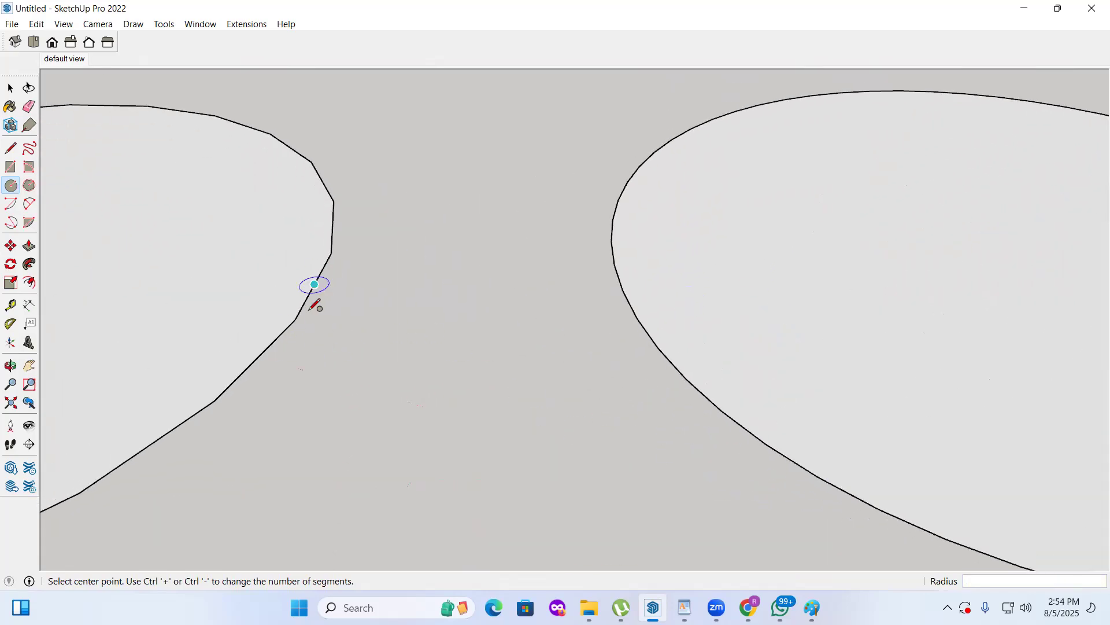
scroll(316, 312, "up", 2)
scroll(364, 346, "down", 3)
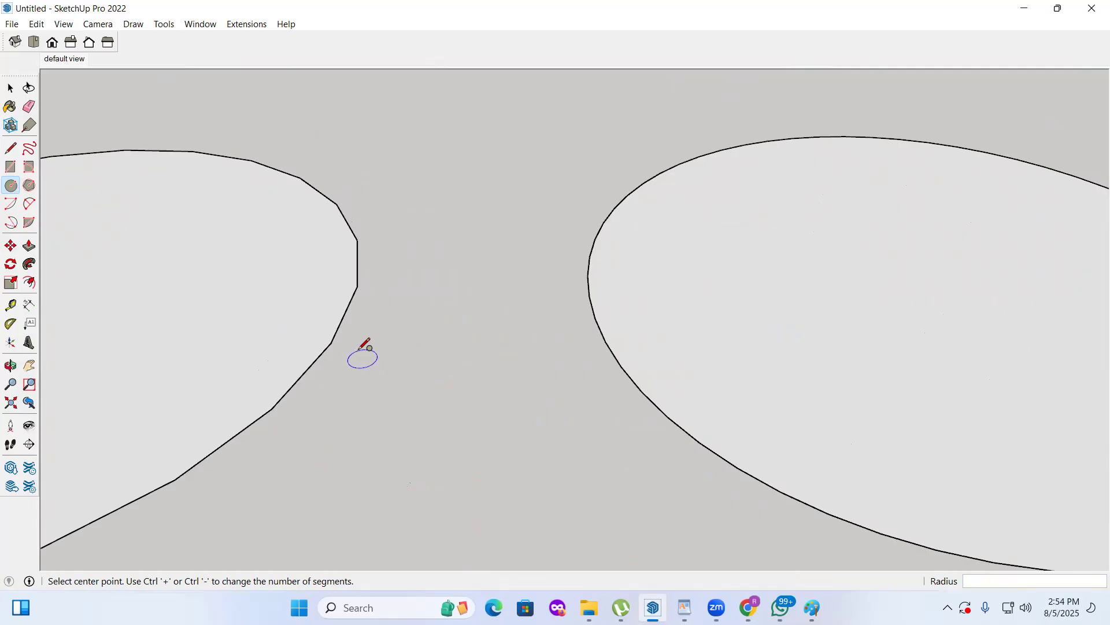
scroll(365, 346, "down", 4)
scroll(636, 318, "up", 3)
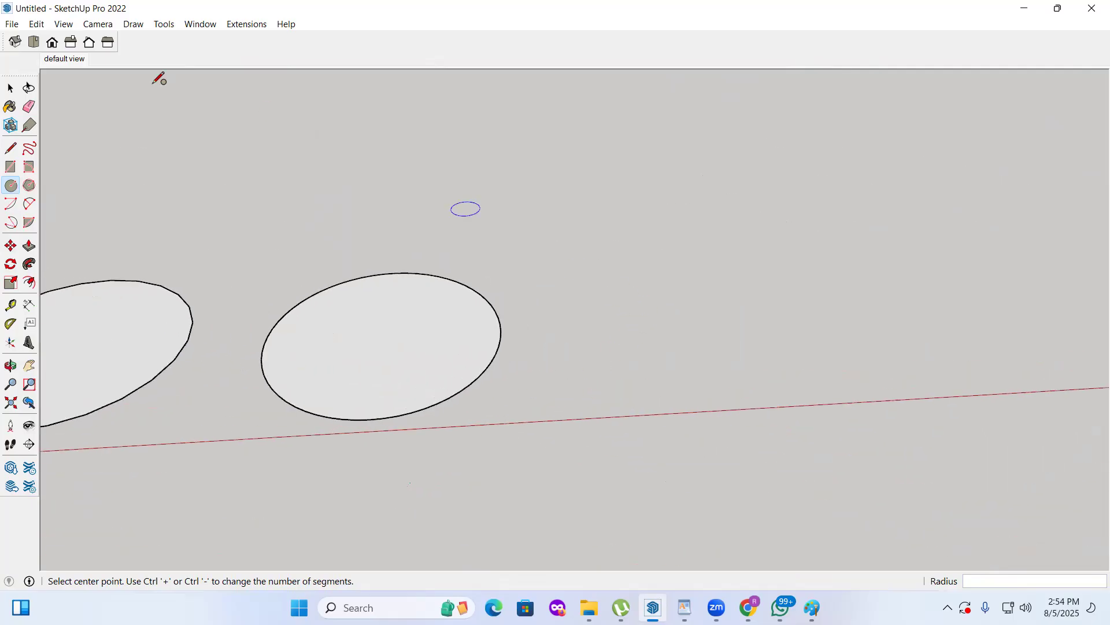
Step: Draw a diameter line across the 24-sided circle between two opposite vertices, passing through its center
left_click(11, 148)
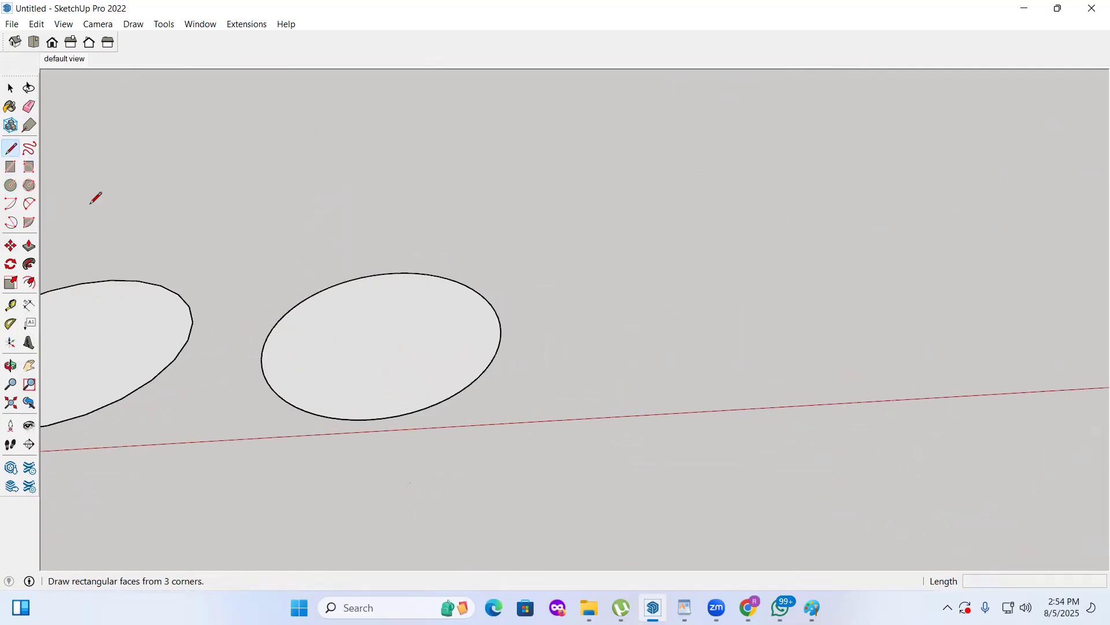
scroll(549, 352, "down", 2)
scroll(119, 315, "up", 2)
scroll(156, 389, "up", 2)
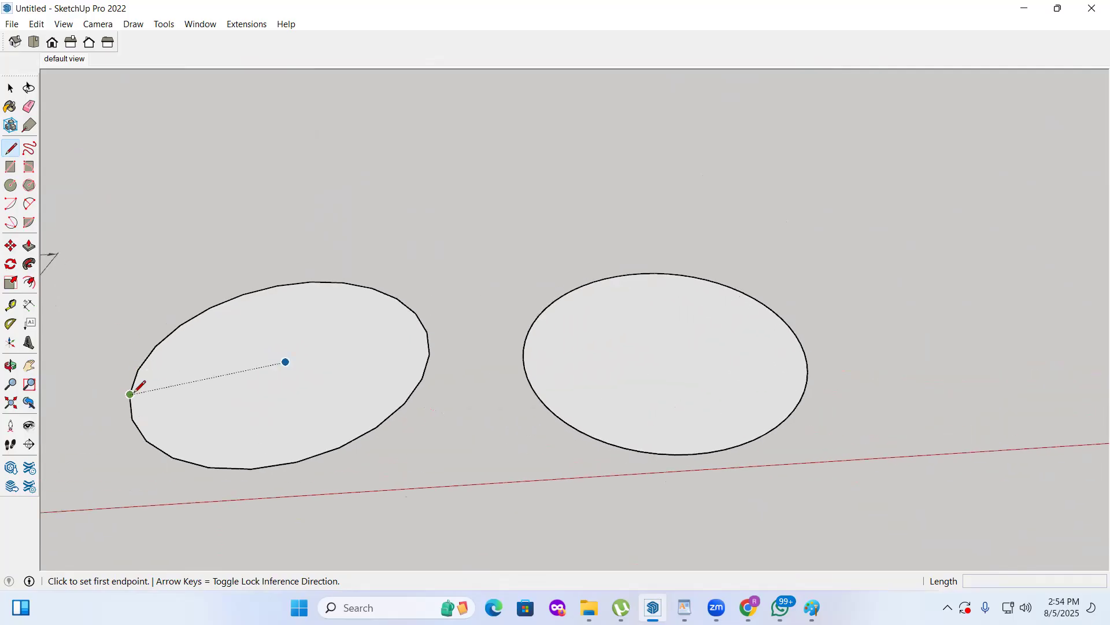
left_click(131, 393)
left_click(428, 331)
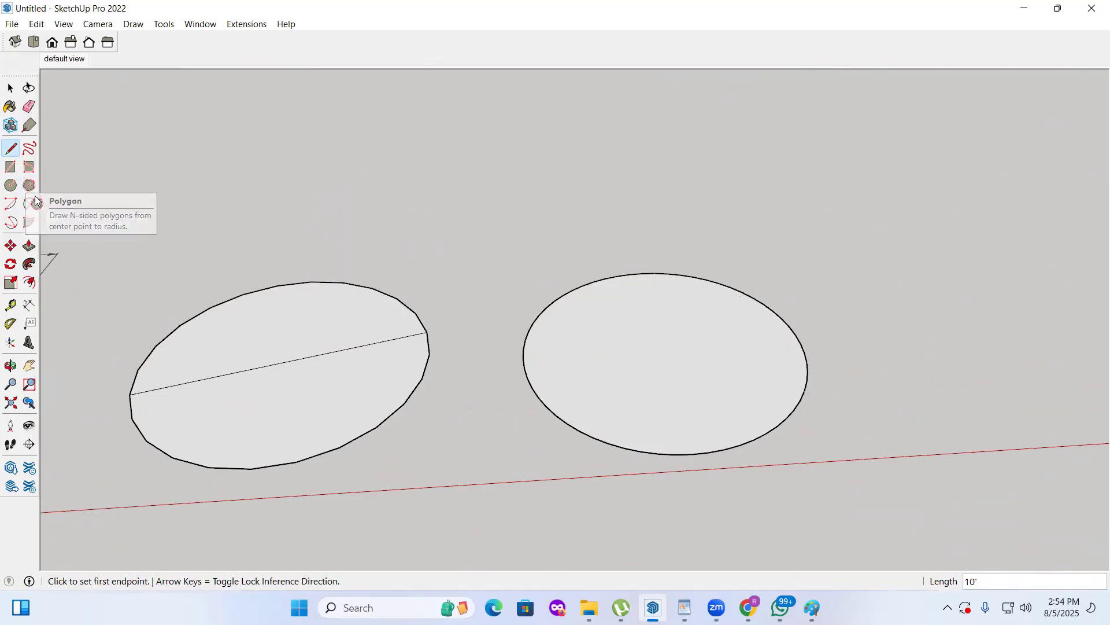
Step: Switch to the top view and dimension the first circle's diameter line, placing the dimension inside the circle
left_click(29, 304)
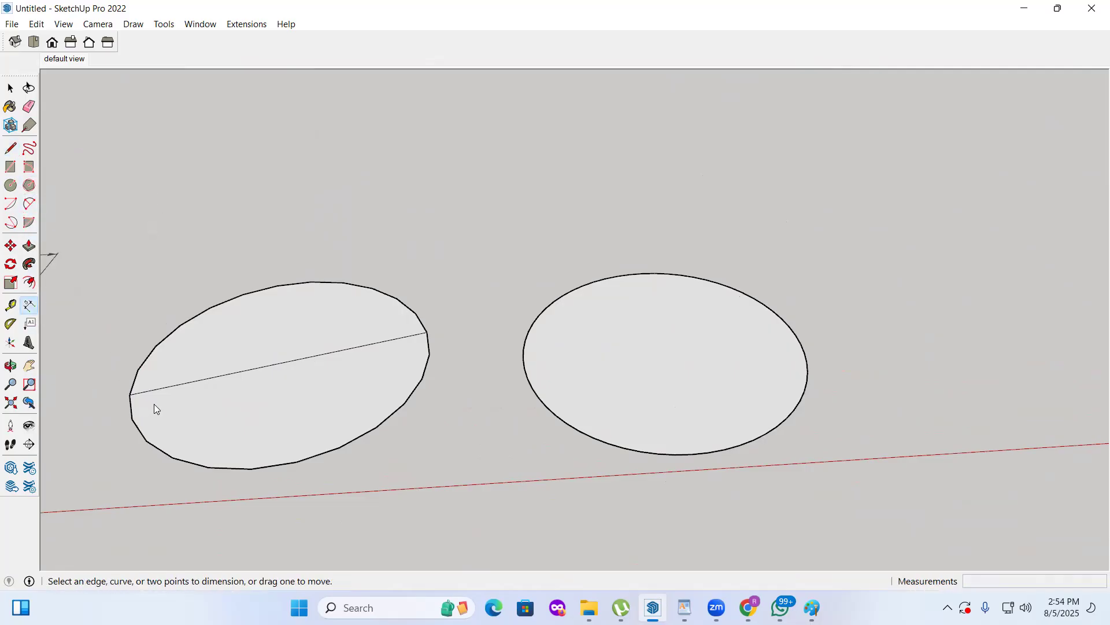
left_click(133, 395)
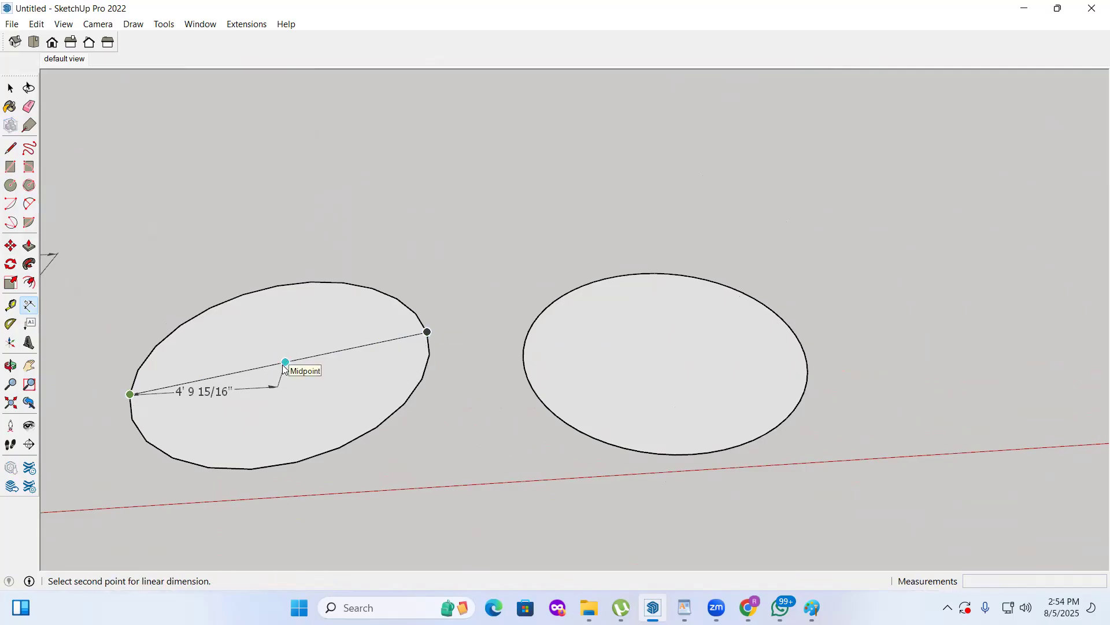
key("Escape")
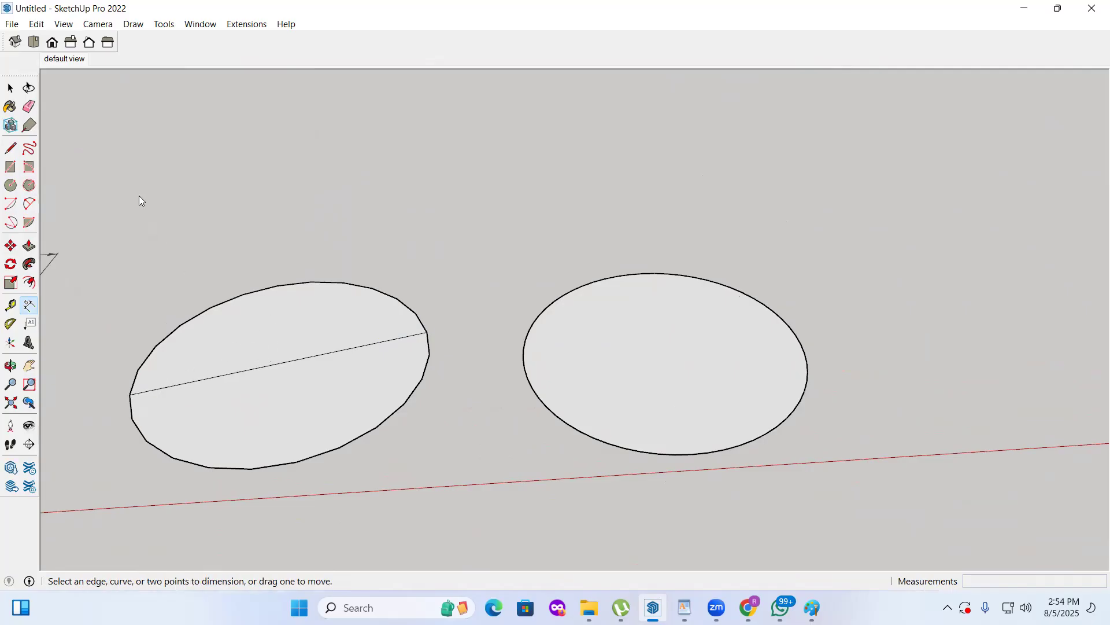
left_click(50, 41)
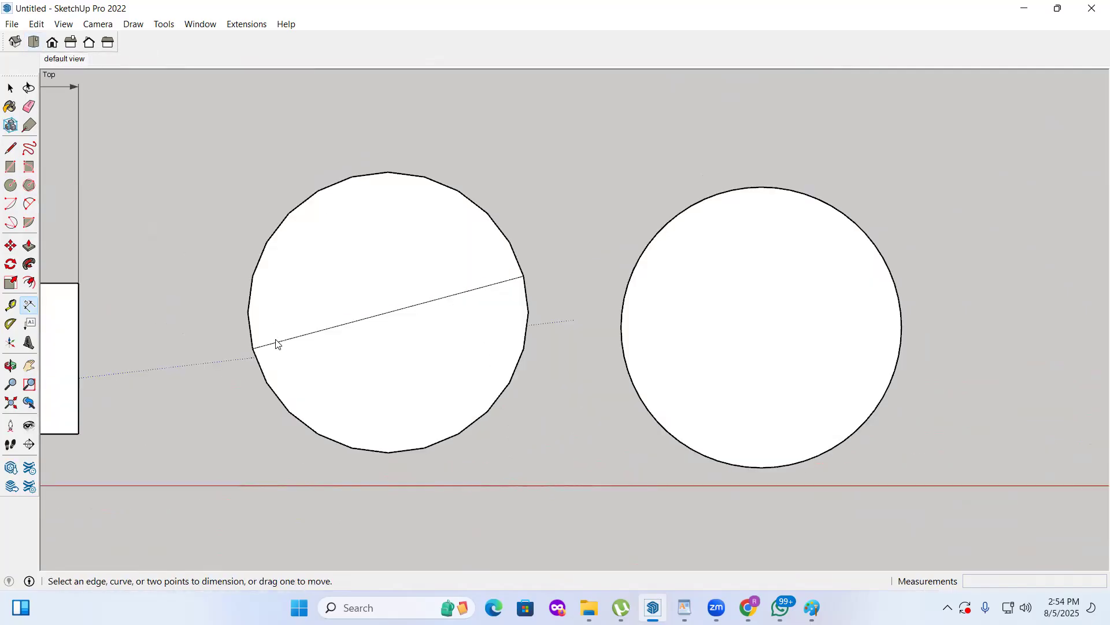
left_click(253, 349)
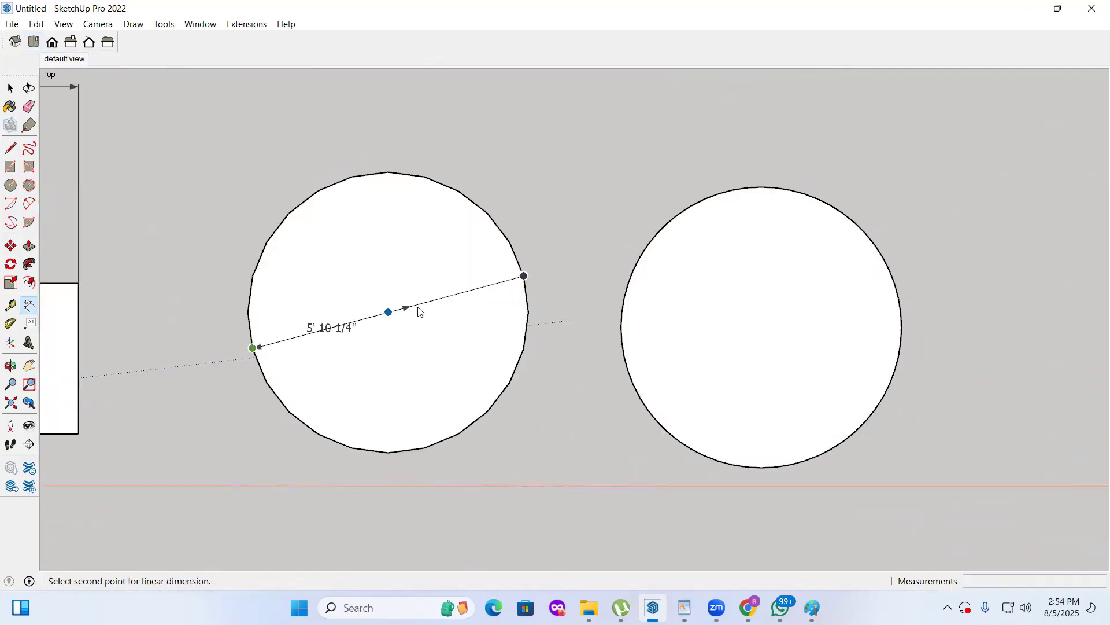
left_click(524, 276)
left_click(509, 250)
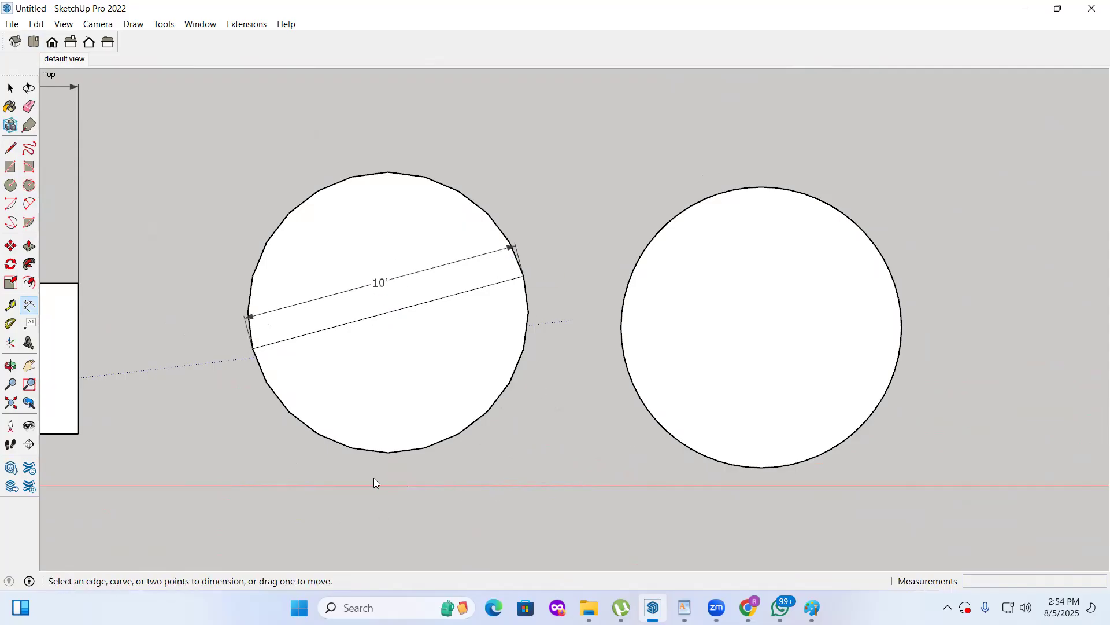
Step: Draw a six-sided polygon beside the 60-sided circle, in line with the other shapes
scroll(373, 478, "down", 2)
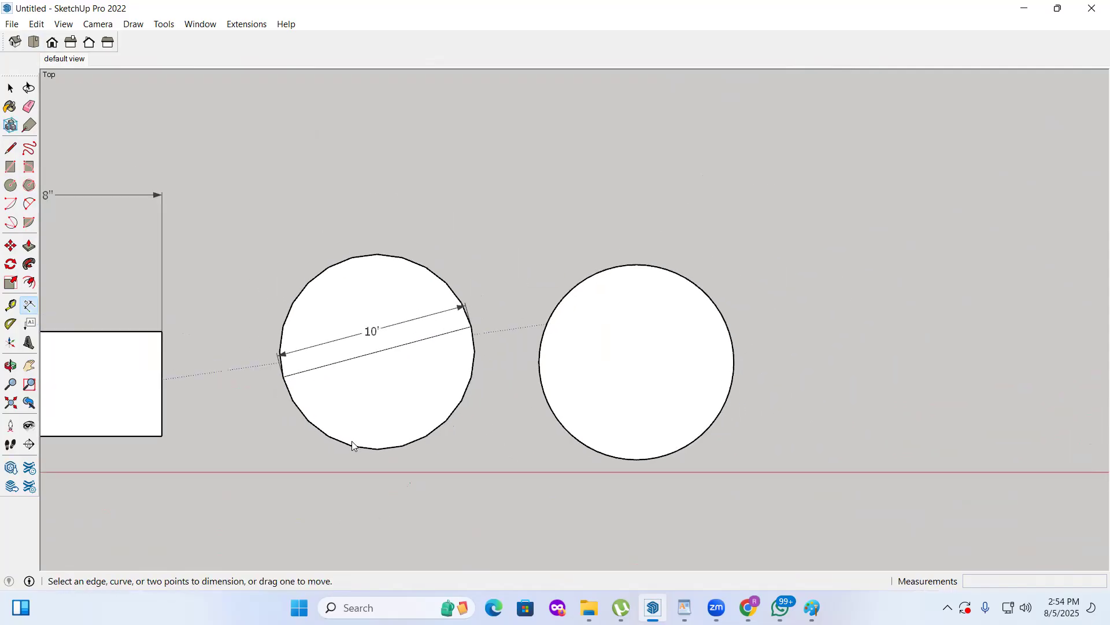
left_click(29, 186)
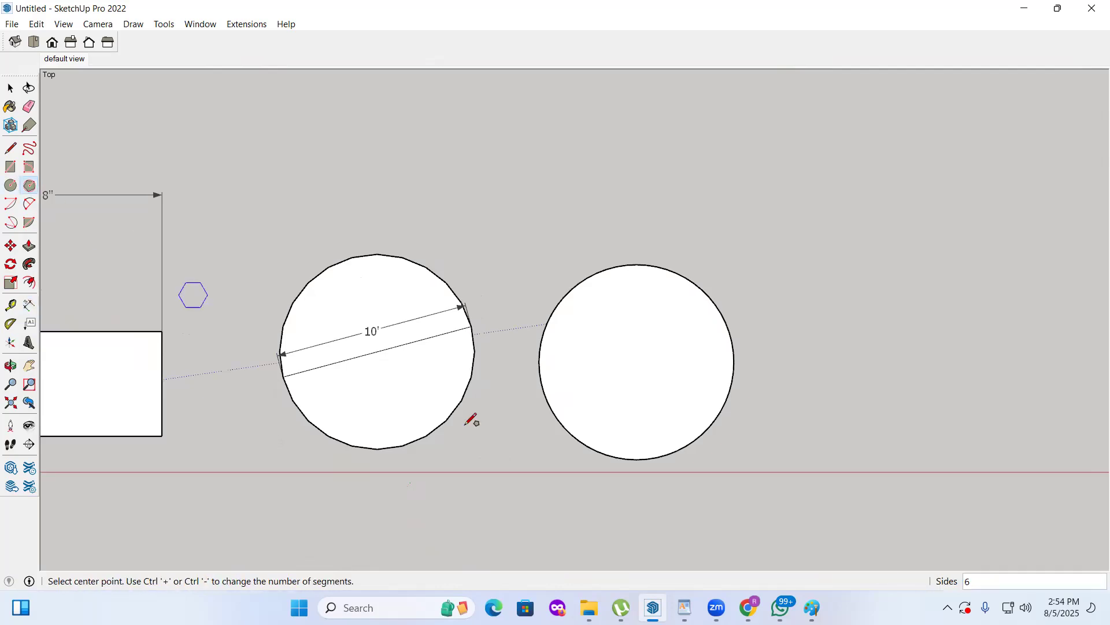
left_click(900, 373)
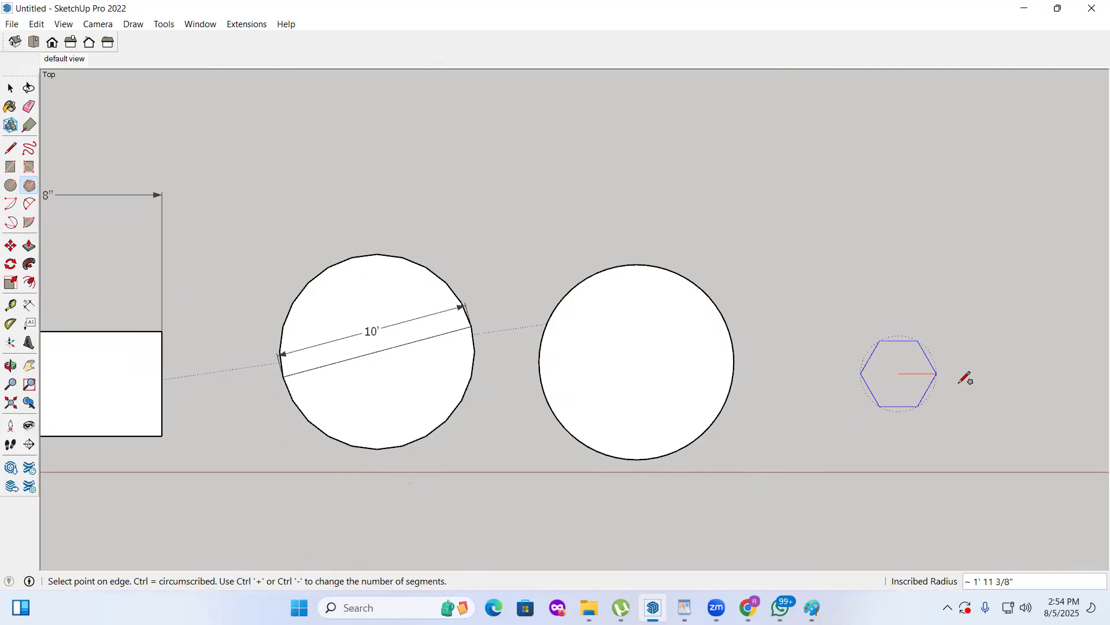
left_click(980, 377)
scroll(352, 254, "down", 3)
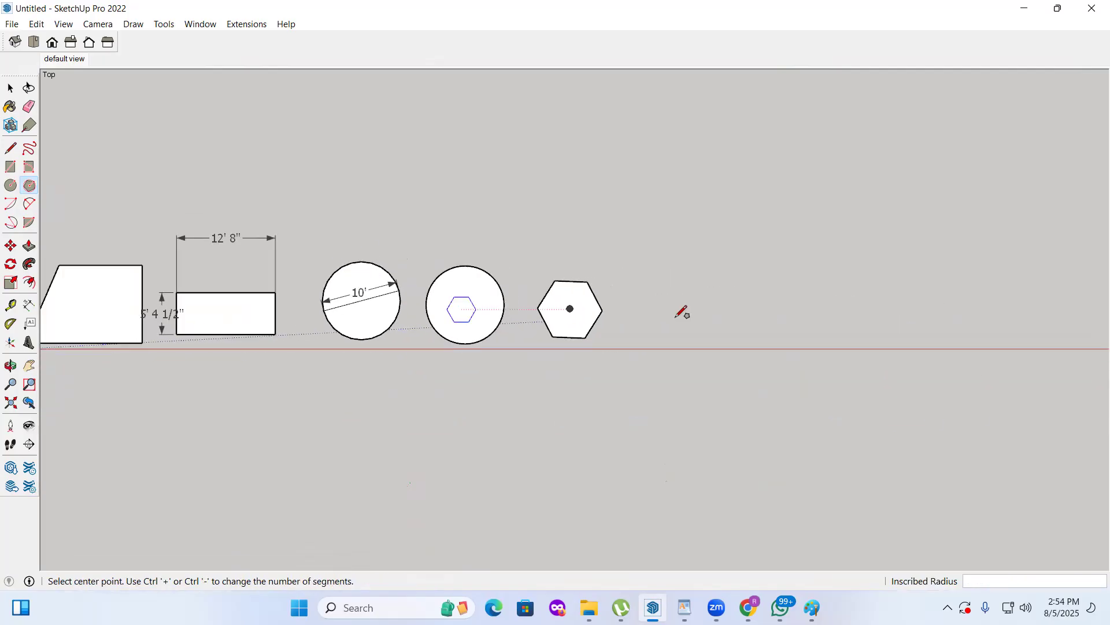
Step: Draw a large, nearly circular polygon with many more sides beyond the hexagon, in line with the other shapes
left_click(28, 187)
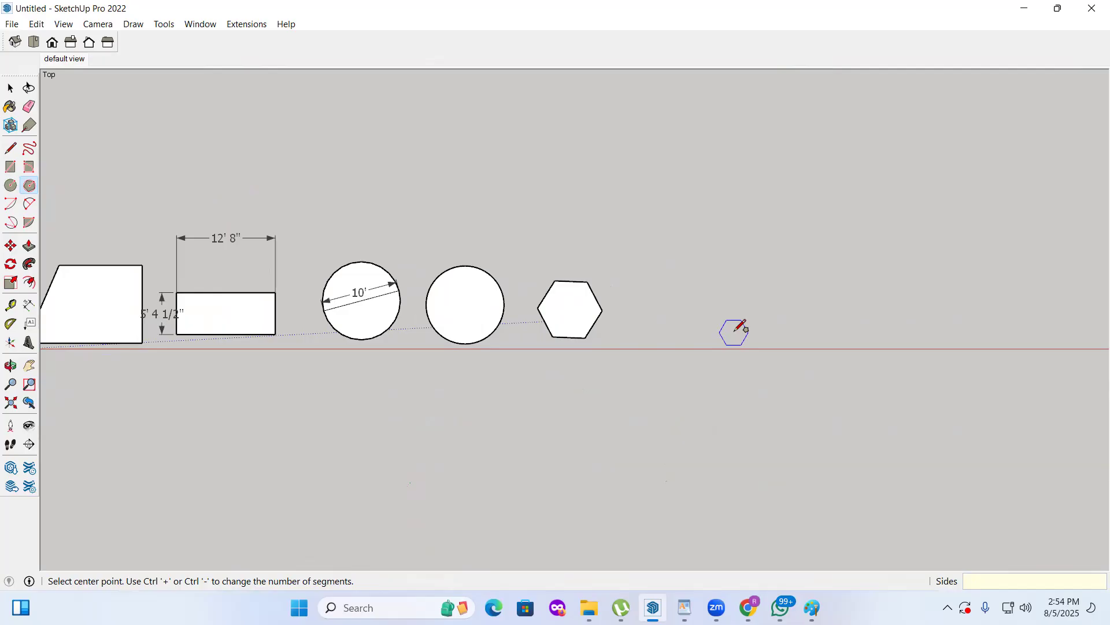
left_click(779, 287)
left_click(848, 283)
scroll(816, 321, "up", 3)
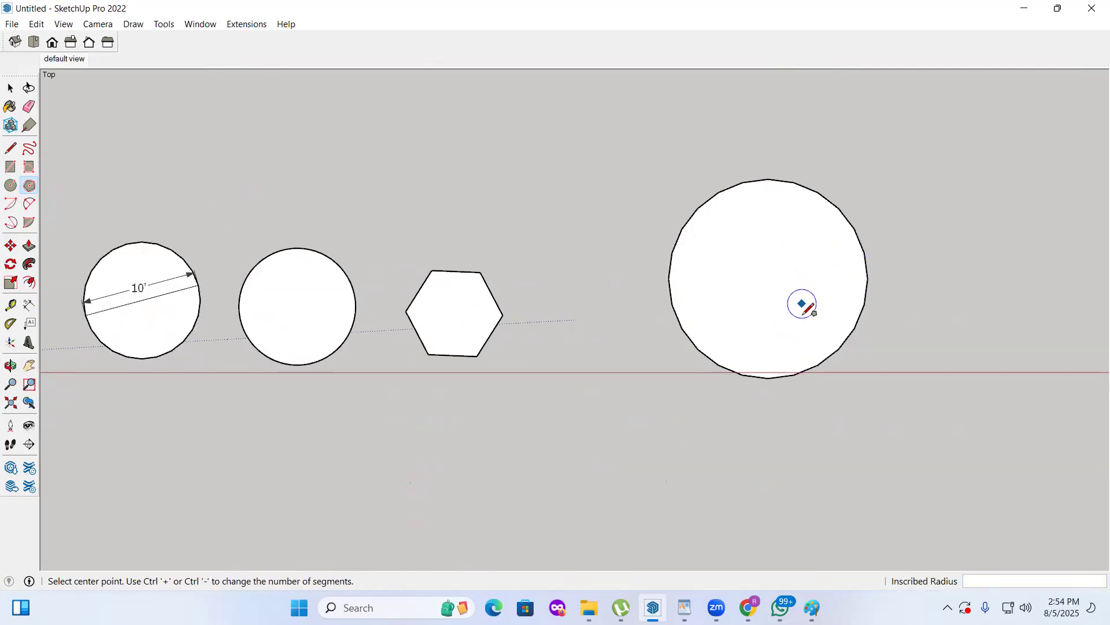
scroll(810, 330, "down", 4)
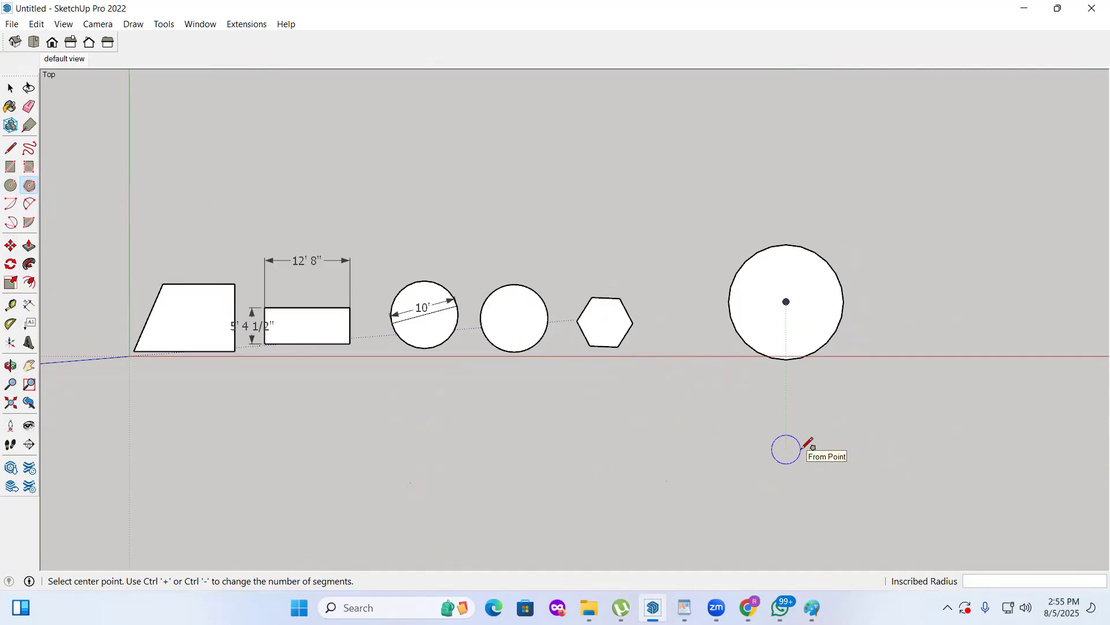
scroll(725, 448, "down", 2)
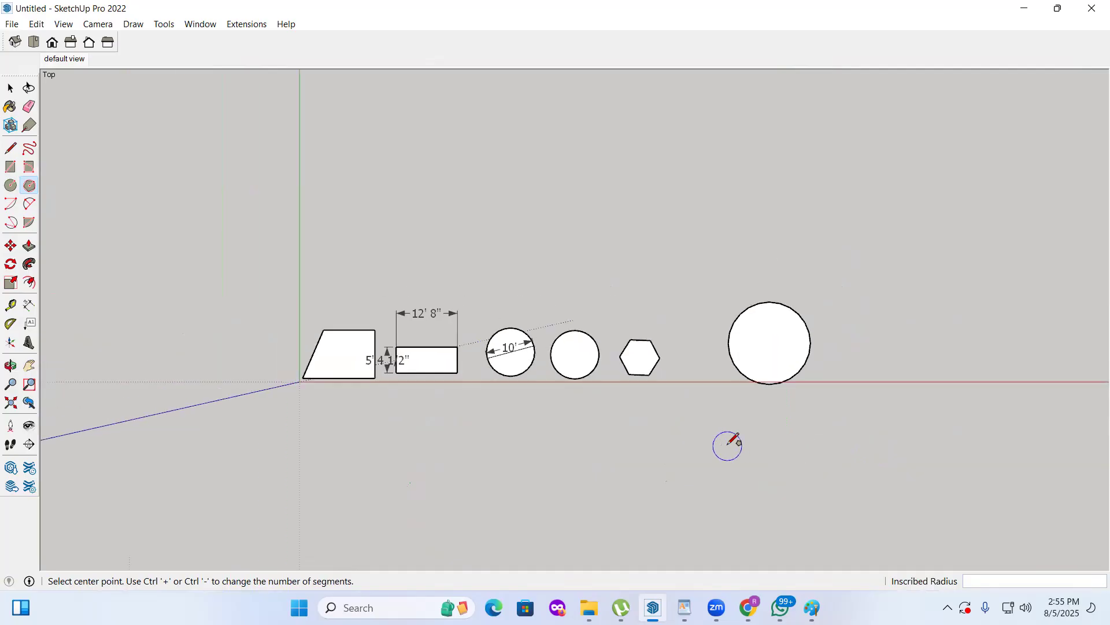
Step: Push/Pull the front half of the 24-sided circle up about 16' 3" and the many-sided polygon about 19' 2"
left_click(6, 369)
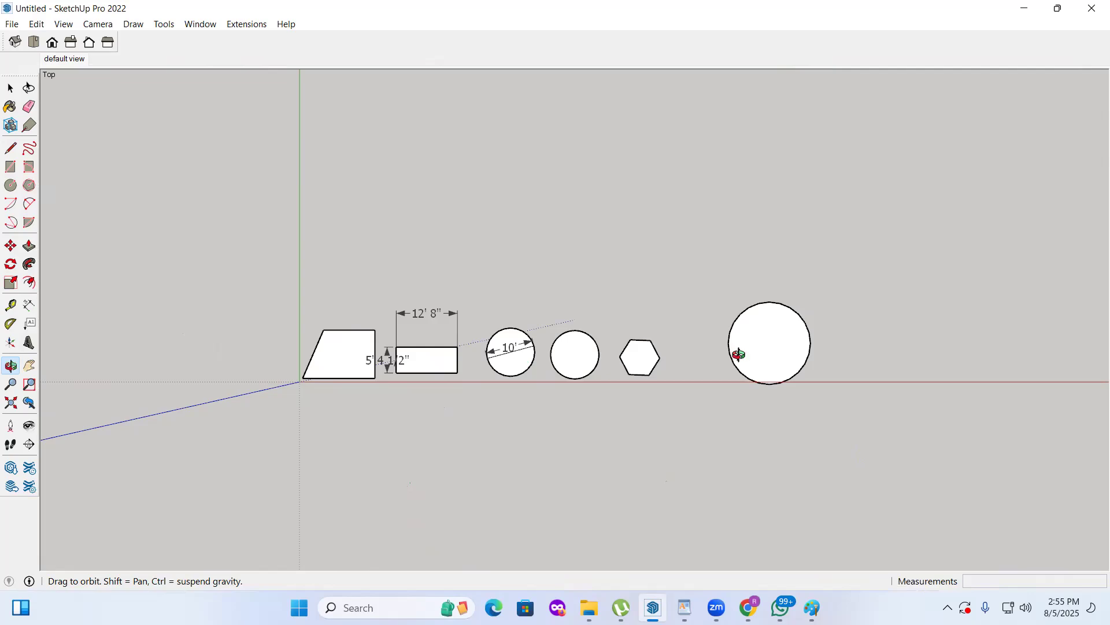
left_click_drag(144, 278, 451, 289)
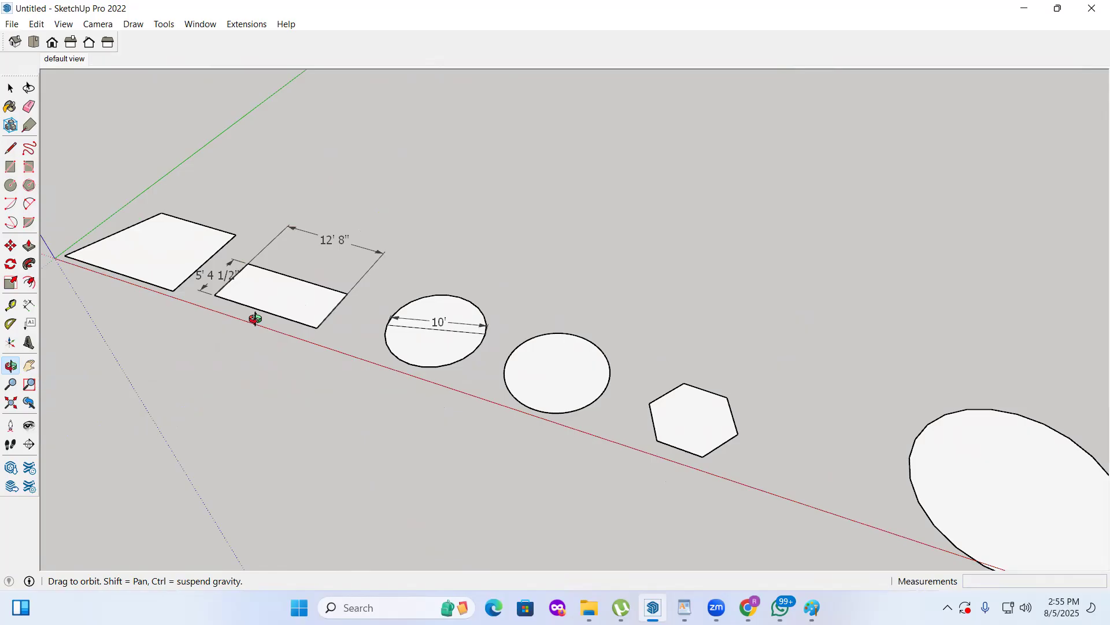
left_click(27, 249)
left_click_drag(422, 347, 396, 227)
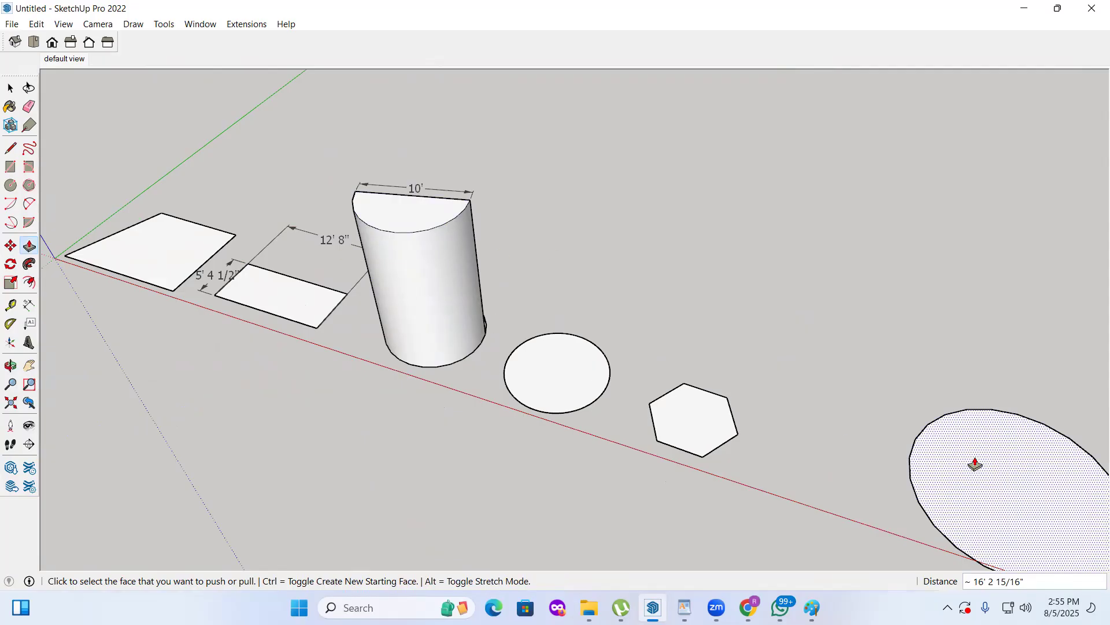
left_click_drag(961, 478, 1001, 416)
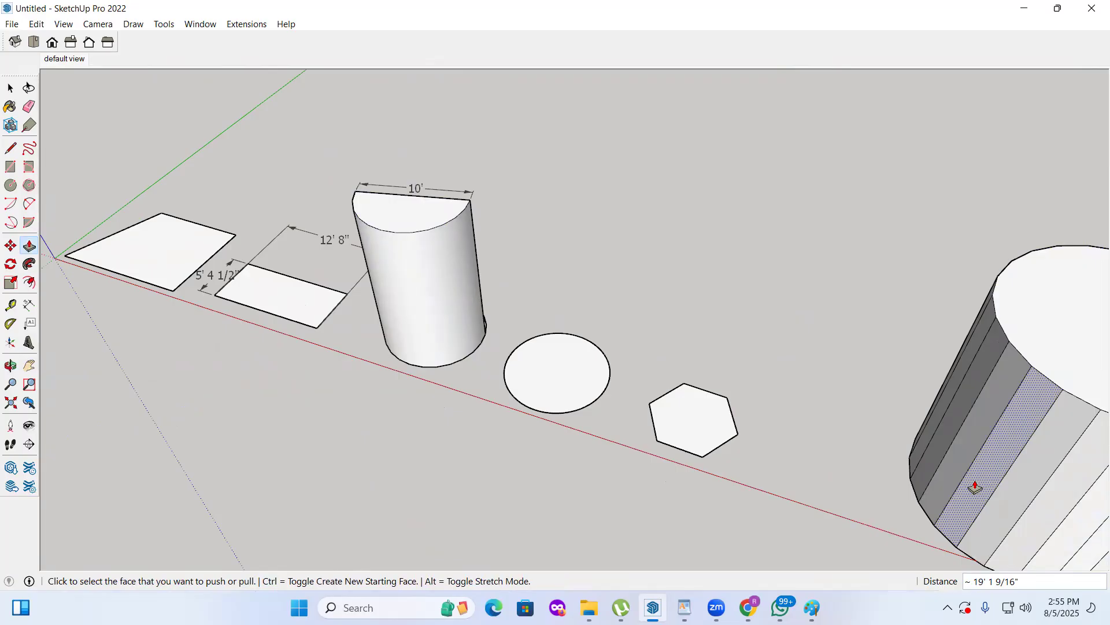
scroll(888, 466, "down", 2)
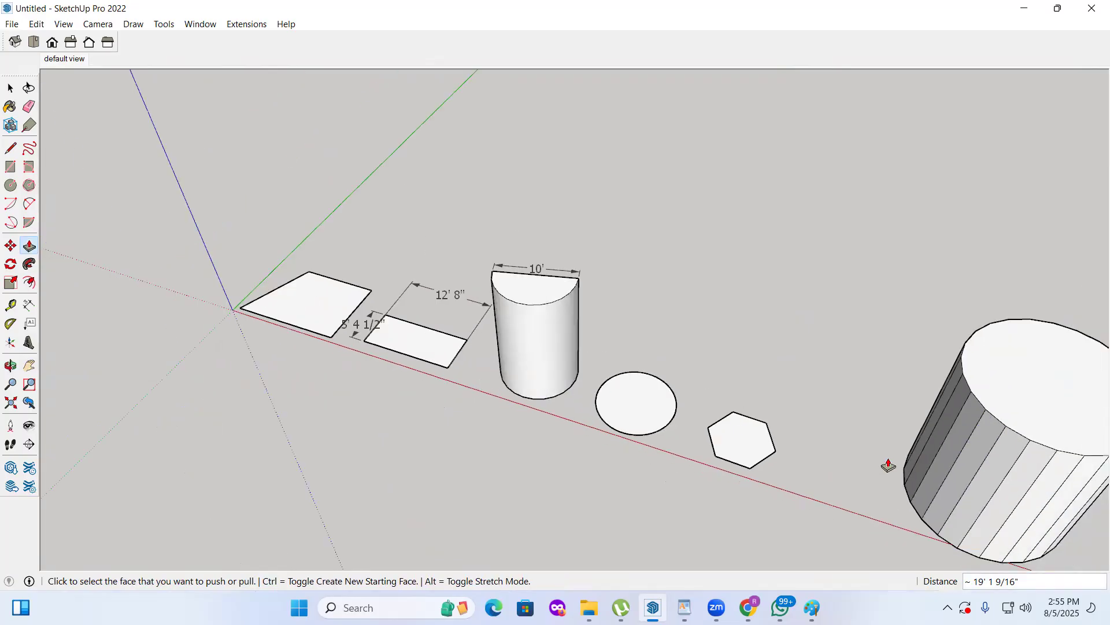
Step: Undo both extrusions, on the half circle and the many-sided polygon
key("ctrl+z")
key("ctrl+z")
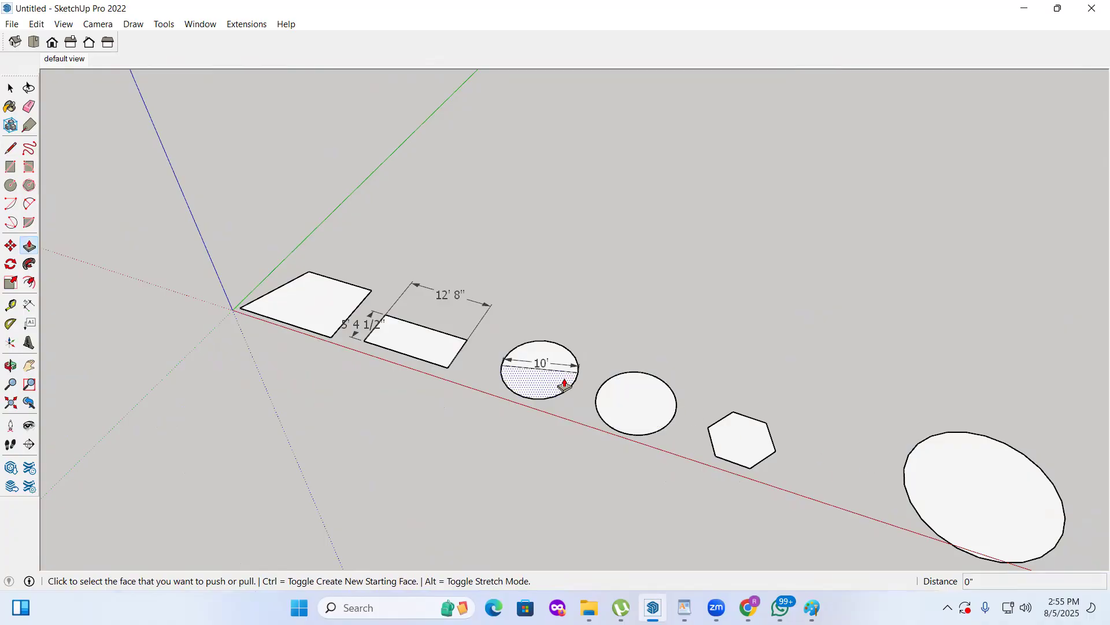
scroll(560, 376, "down", 3)
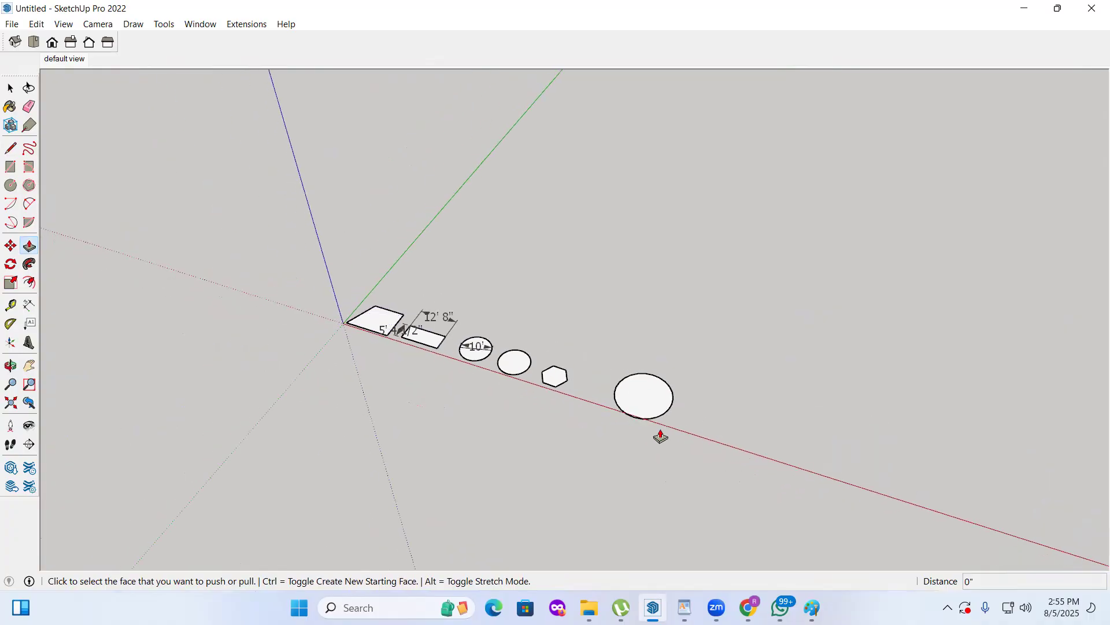
Step: Draw a 2 Point Arc beside the many-sided polygon, 20' long parallel to the red axis with a 5' bulge
left_click(29, 204)
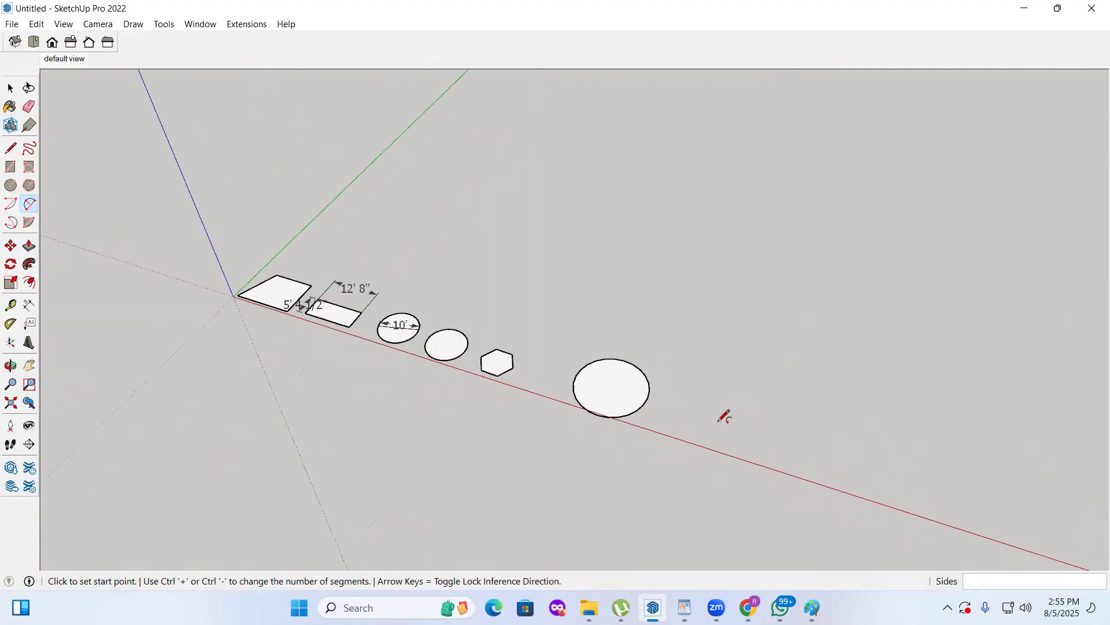
scroll(723, 416, "up", 5)
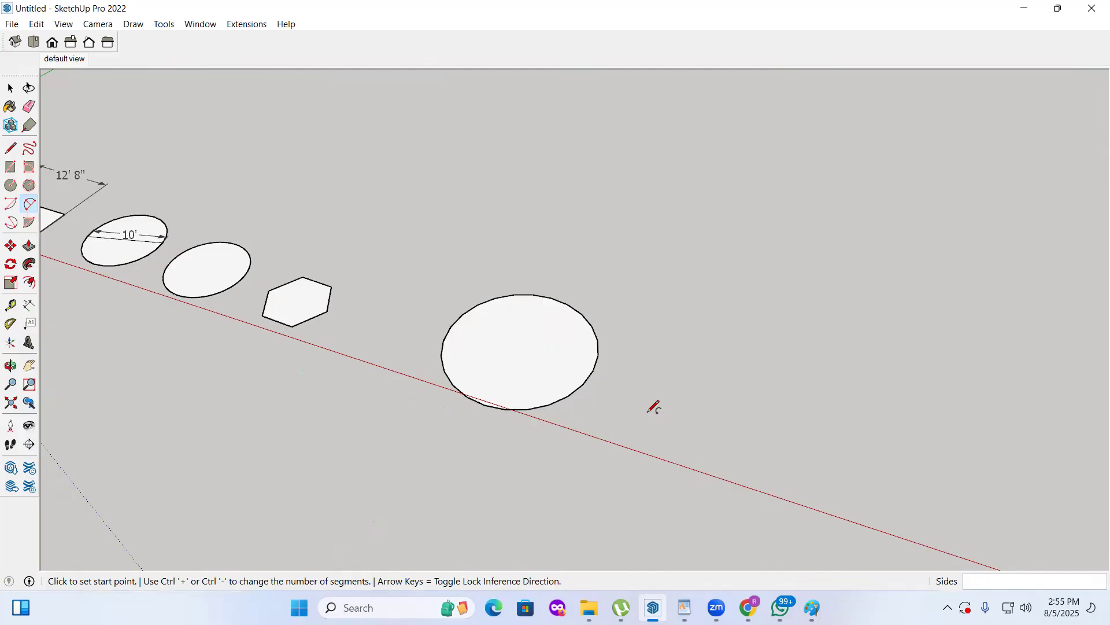
left_click(642, 385)
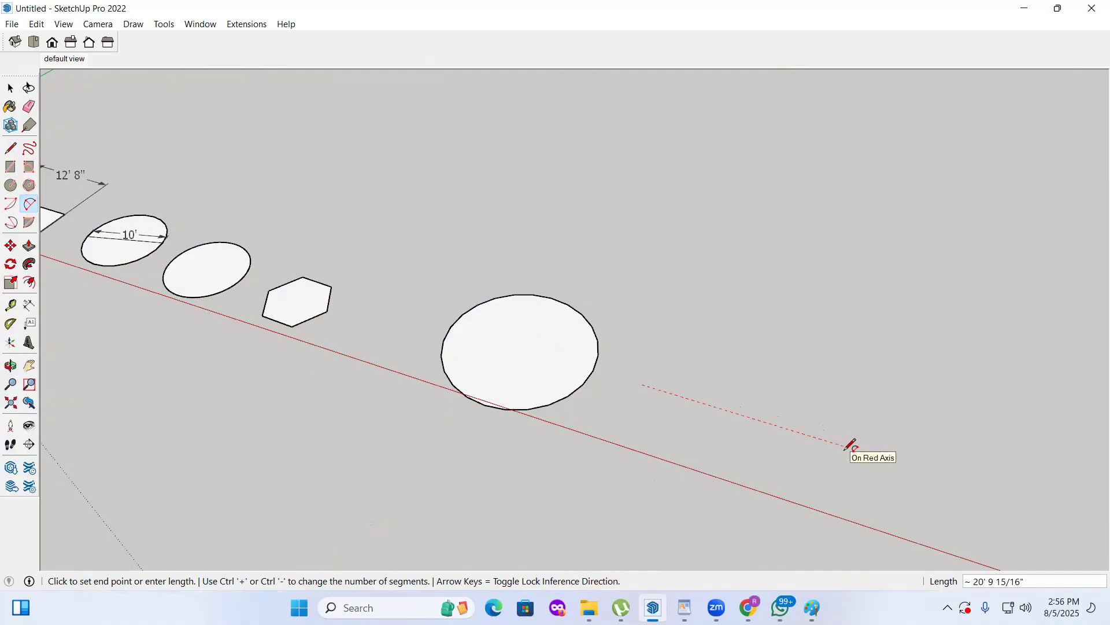
type("20")
key("Return")
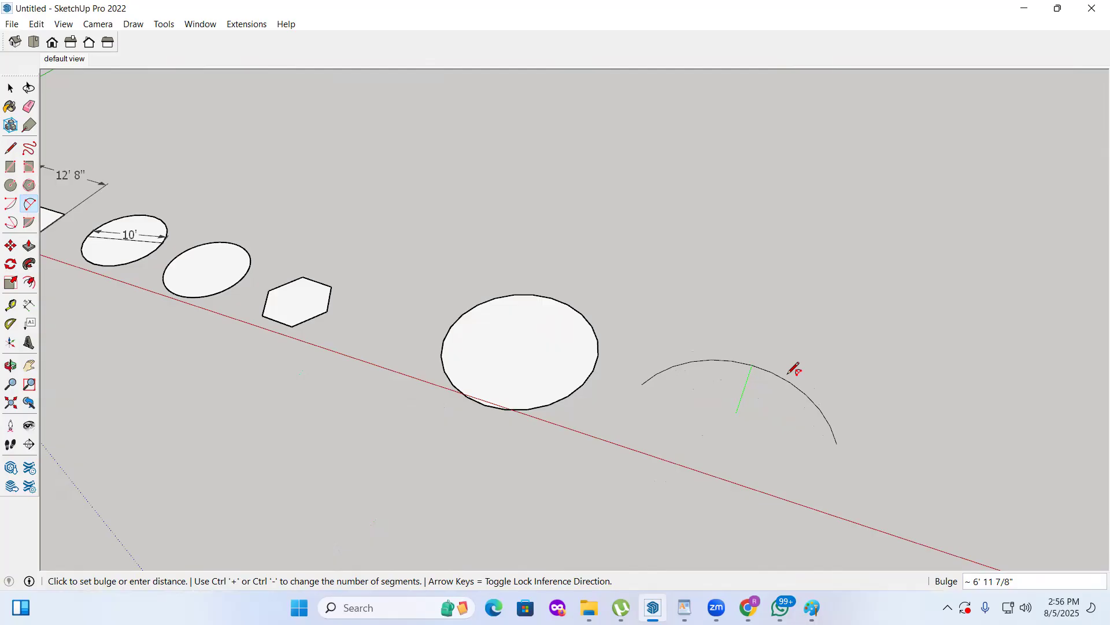
key("Return")
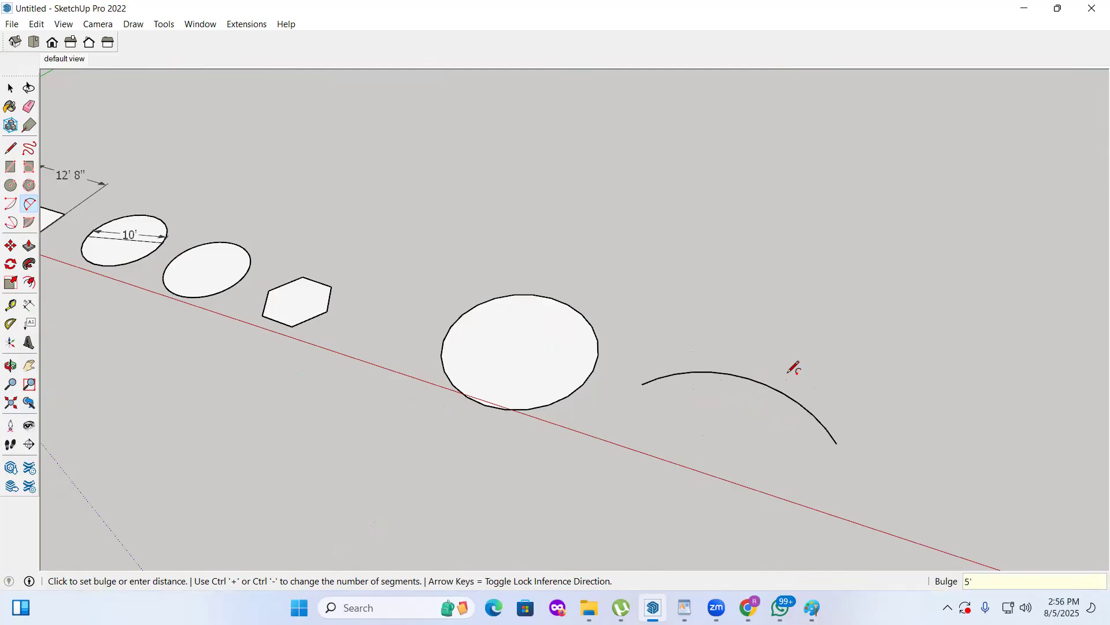
Step: Close the arc with a line between its endpoints and draw a line from that chord's midpoint to the arc's midpoint
left_click(10, 365)
mouse_move(584, 266)
left_mouse_down()
mouse_move(633, 248)
mouse_move(593, 283)
left_mouse_up()
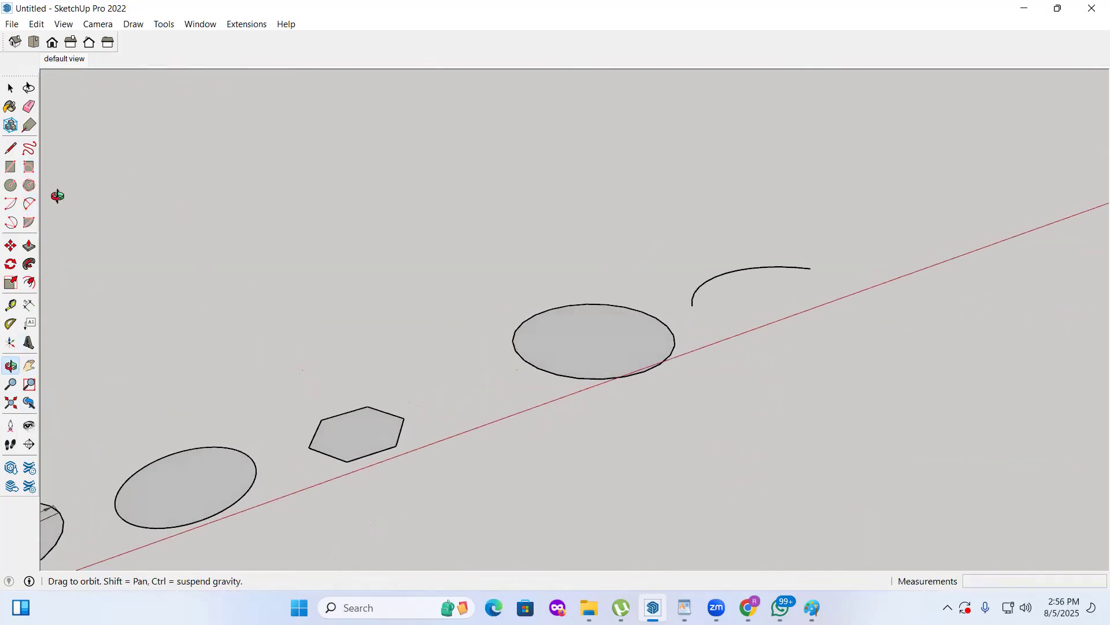
left_click(10, 148)
scroll(764, 267, "up", 3)
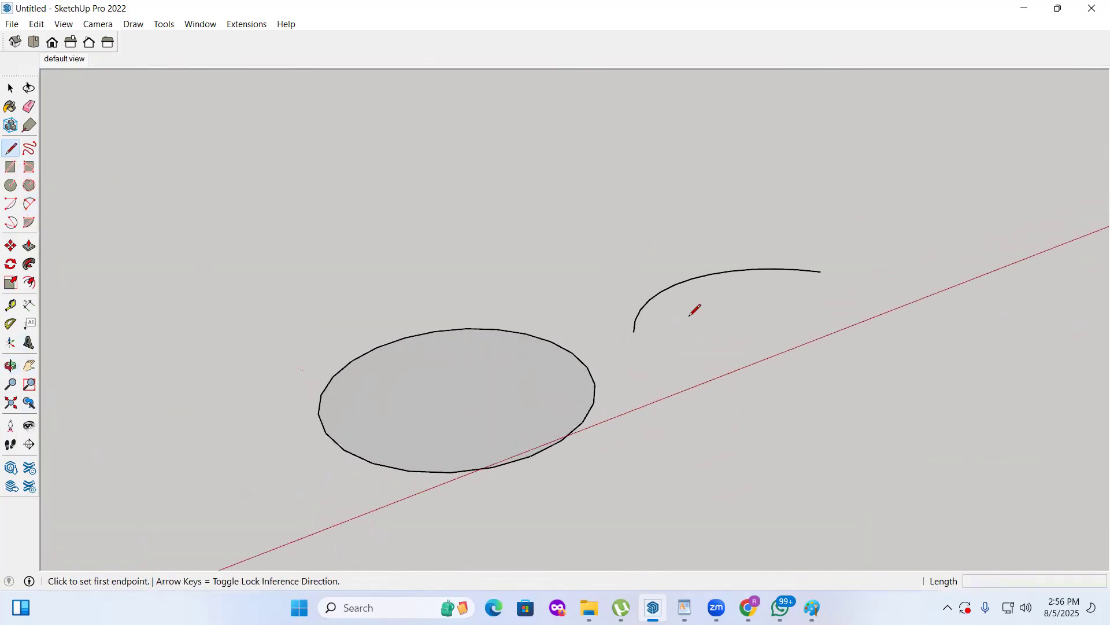
left_click(633, 332)
left_click(820, 272)
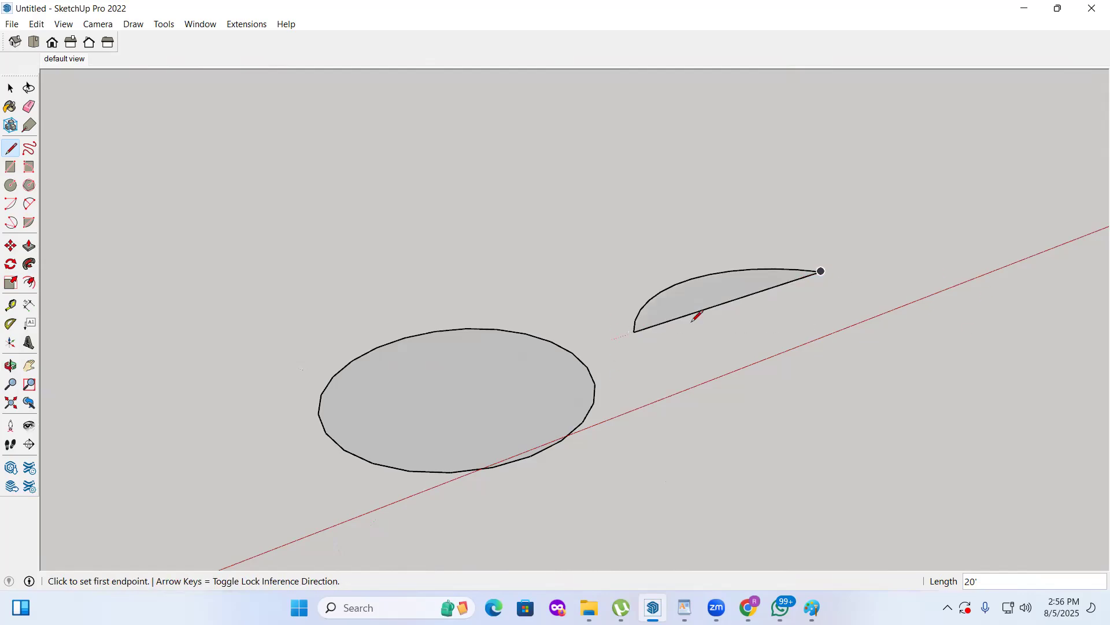
left_click(734, 299)
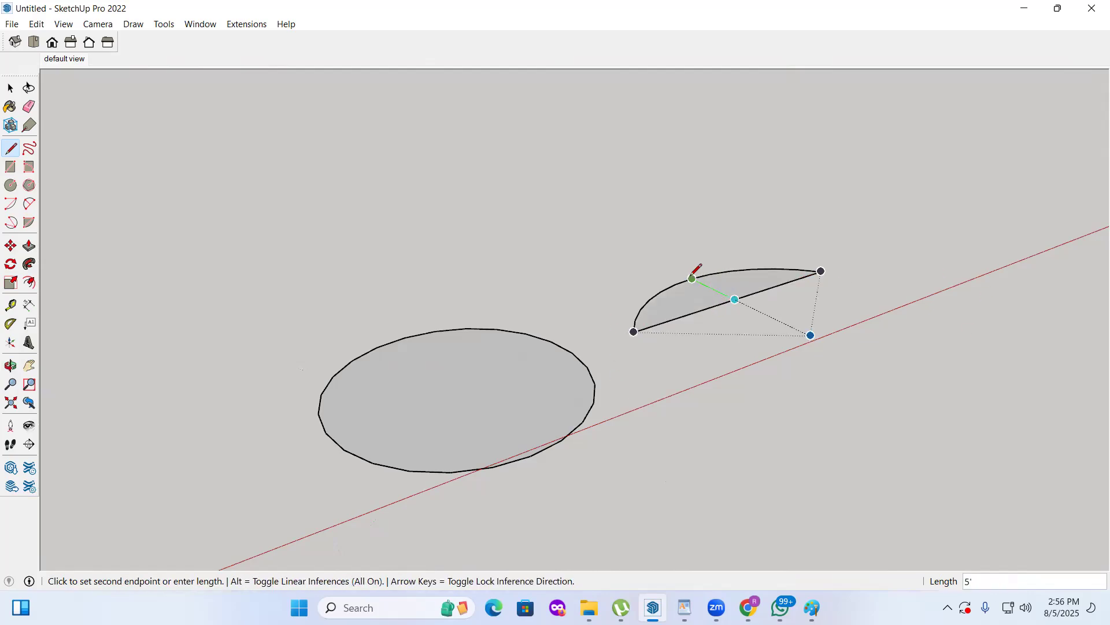
left_click(693, 279)
Step: Dimension the arc's bulge line, placing the dimension beside it across the arc's face
left_click(28, 305)
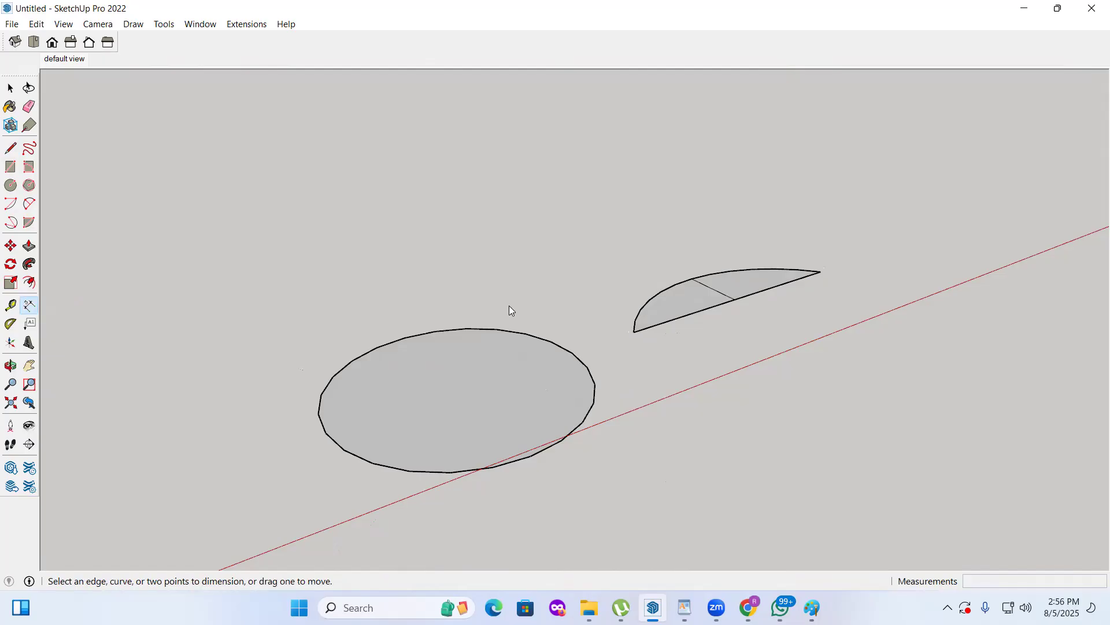
scroll(666, 285, "up", 3)
left_click(671, 268)
left_click(749, 306)
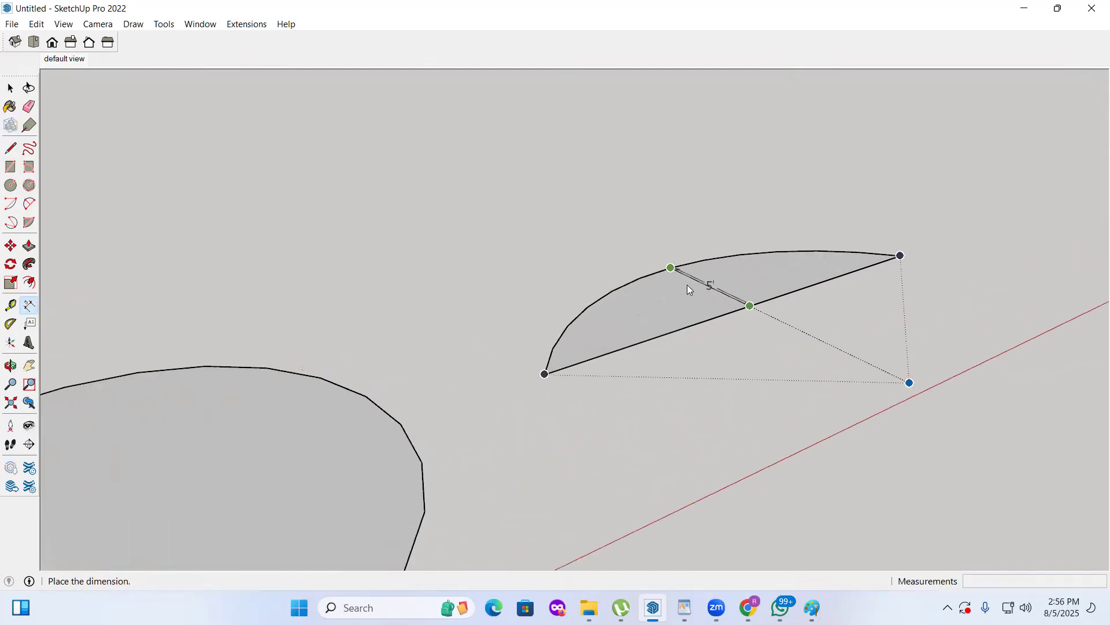
left_click(717, 315)
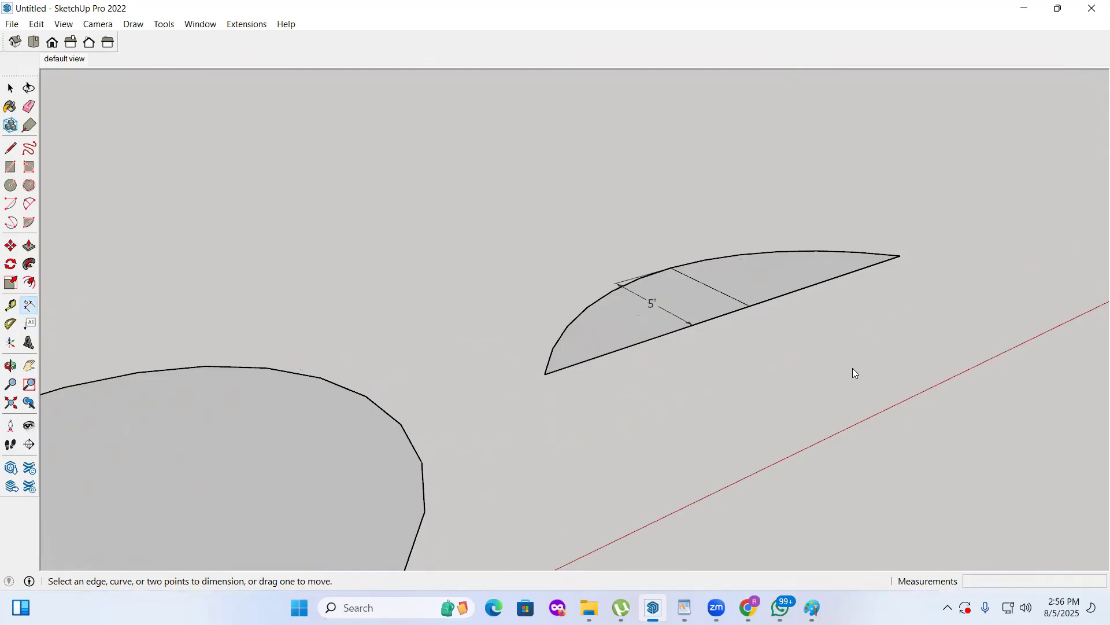
Step: Try to draw a 2 Point Arc across the rectangle's corner, from the long edge's midpoint to the adjacent short edge's midpoint
scroll(613, 416, "down", 6)
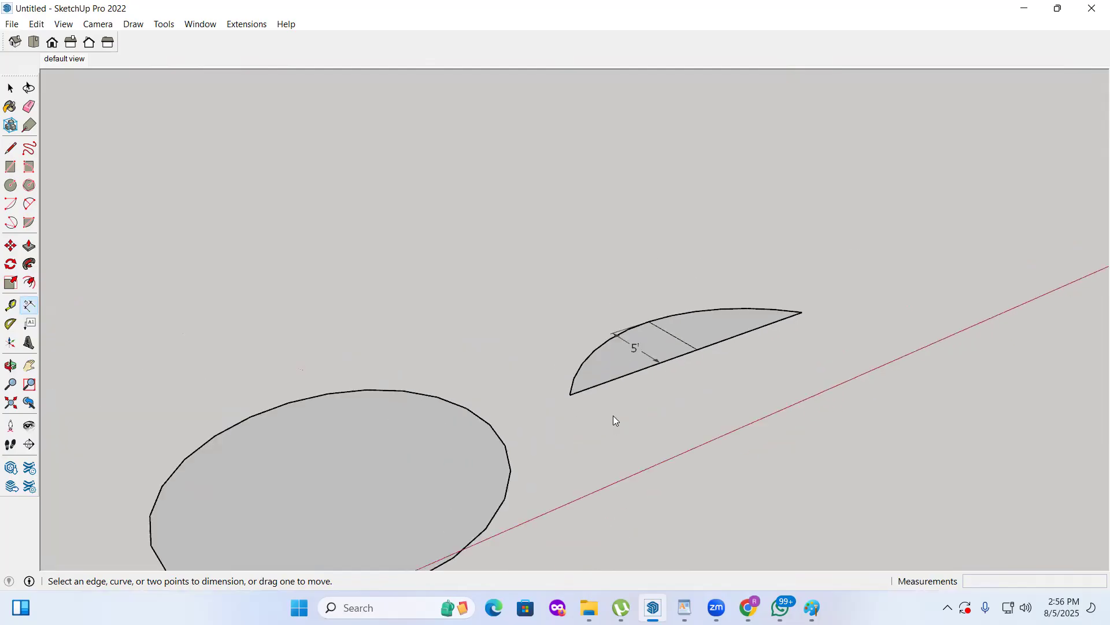
scroll(216, 467, "up", 4)
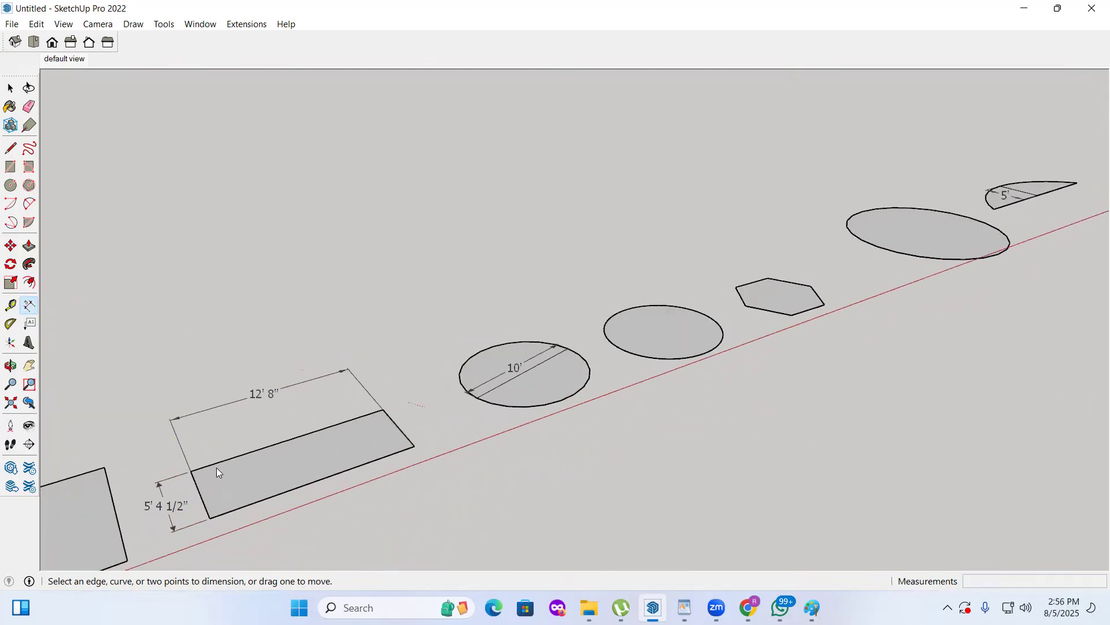
left_click(10, 365)
left_click_drag(132, 371, 370, 437)
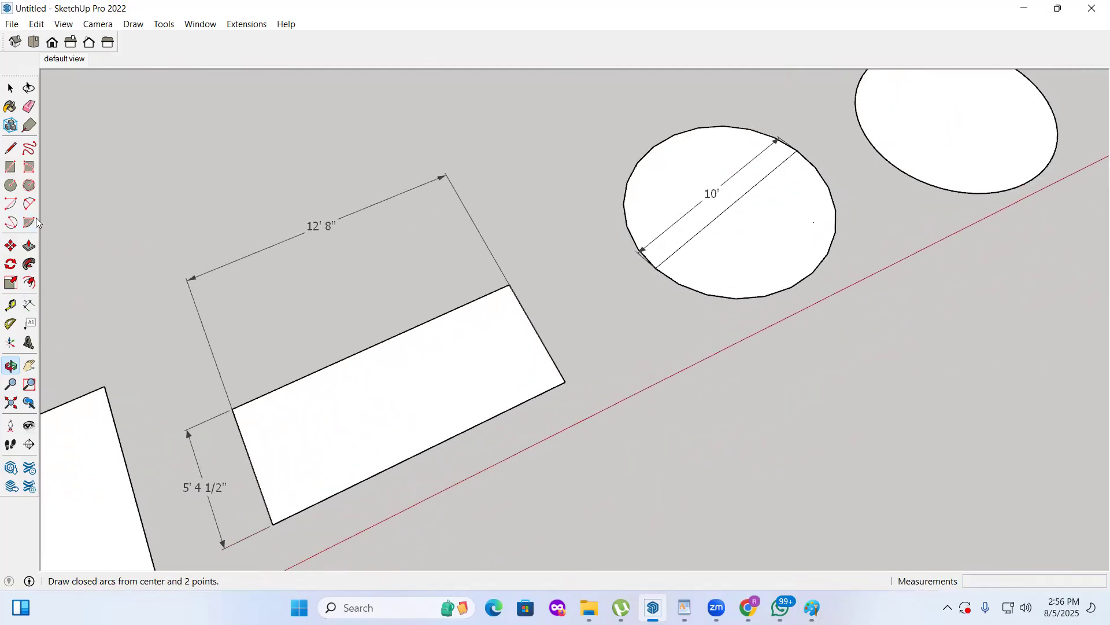
left_click(29, 204)
left_click(426, 450)
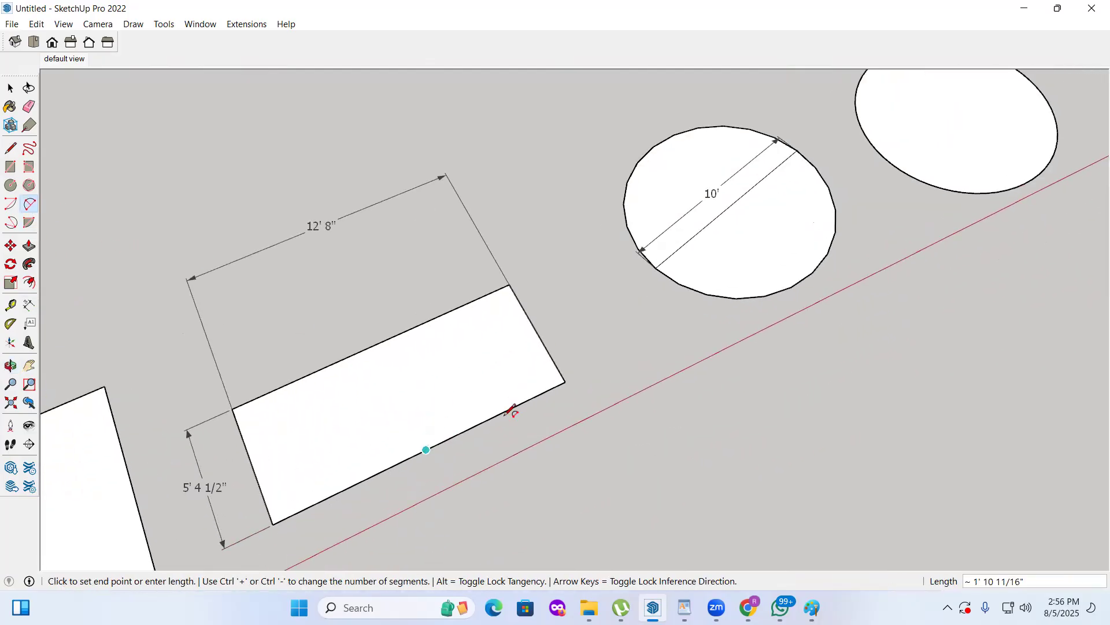
left_click(536, 331)
left_click(538, 330)
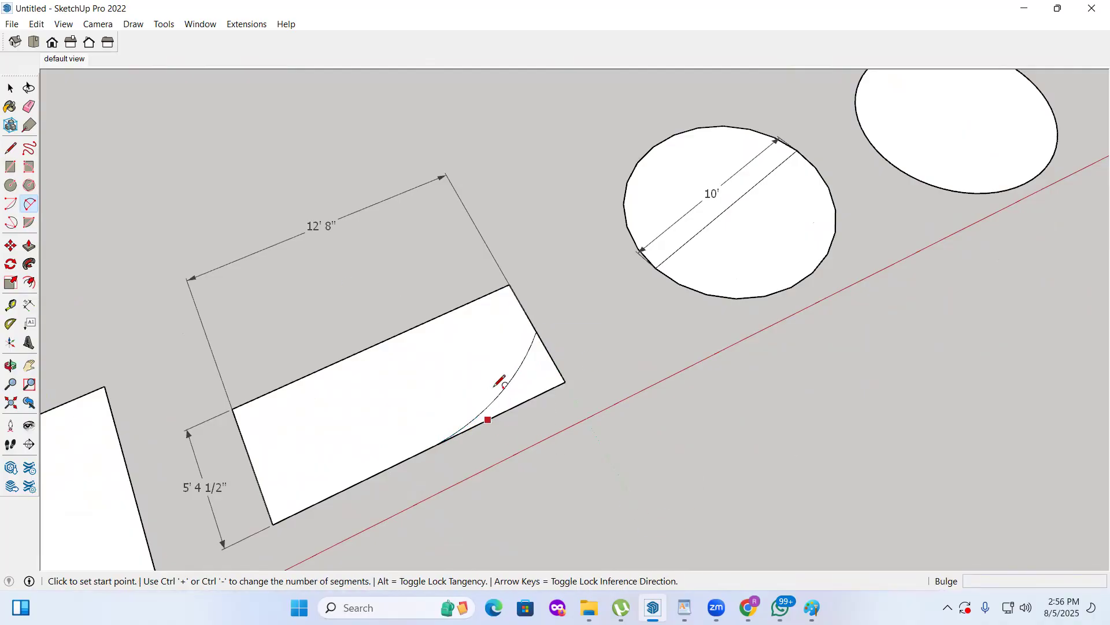
key("ctrl+z")
left_click(426, 449)
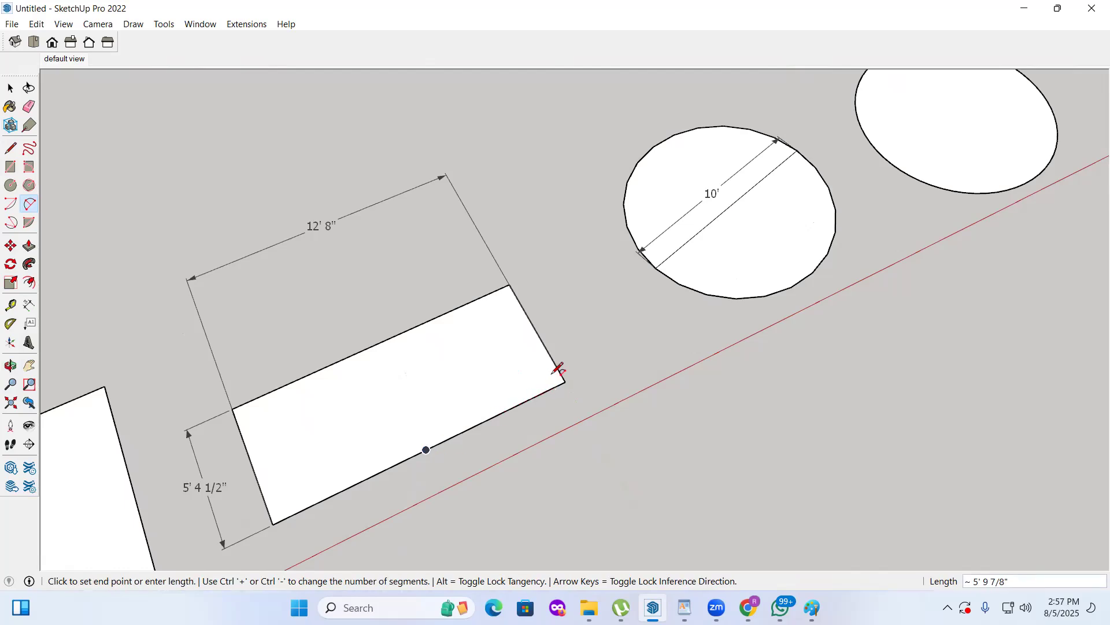
left_click(536, 331)
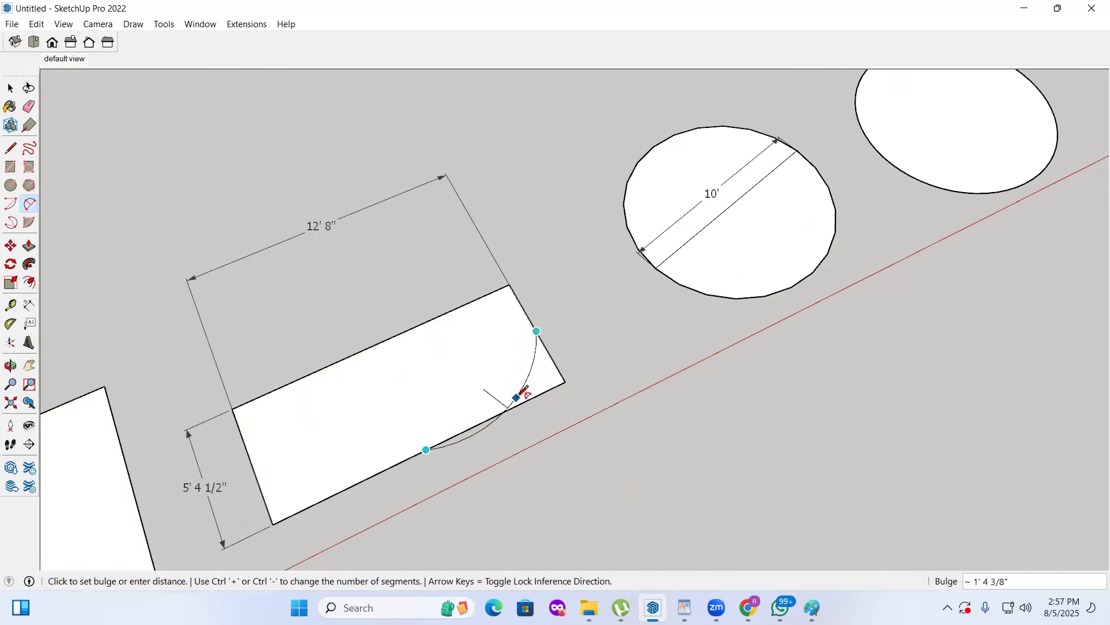
key("Escape")
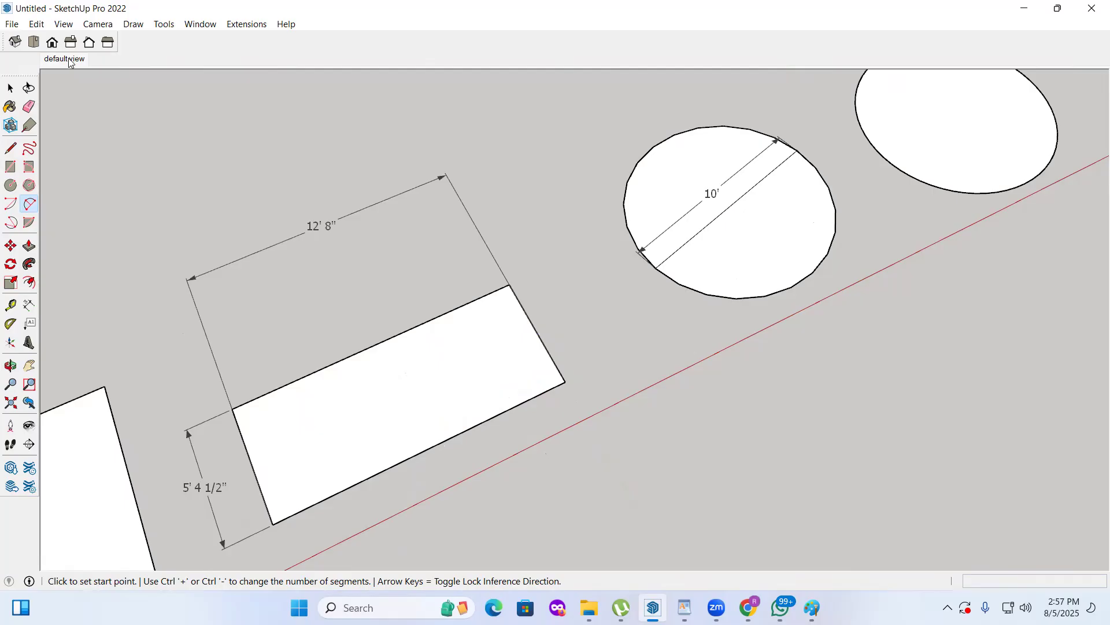
Step: In the top view, draw tangent arcs from the midpoints of the rectangle's two long edges to the right edge's midpoint
left_click(33, 42)
scroll(363, 398, "up", 2)
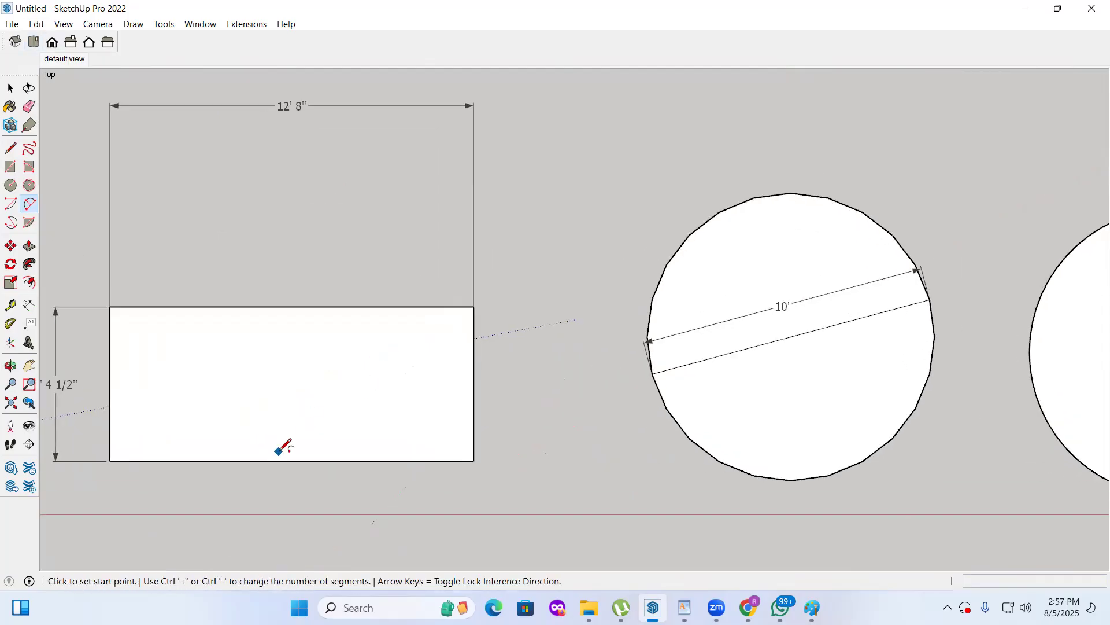
left_click(291, 461)
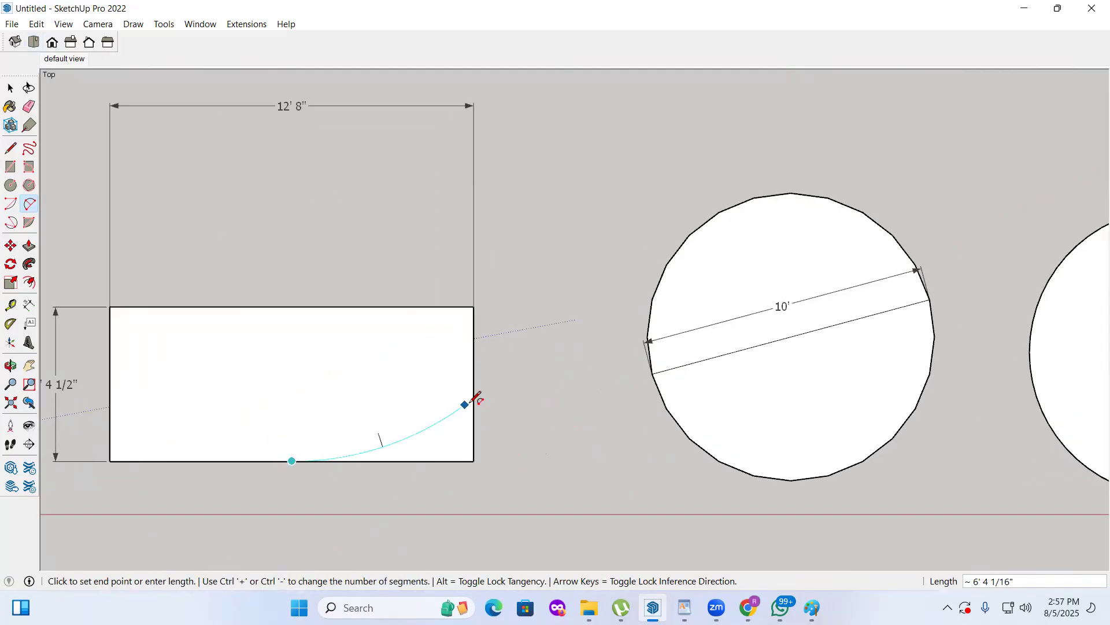
left_click(474, 381)
left_click(478, 374)
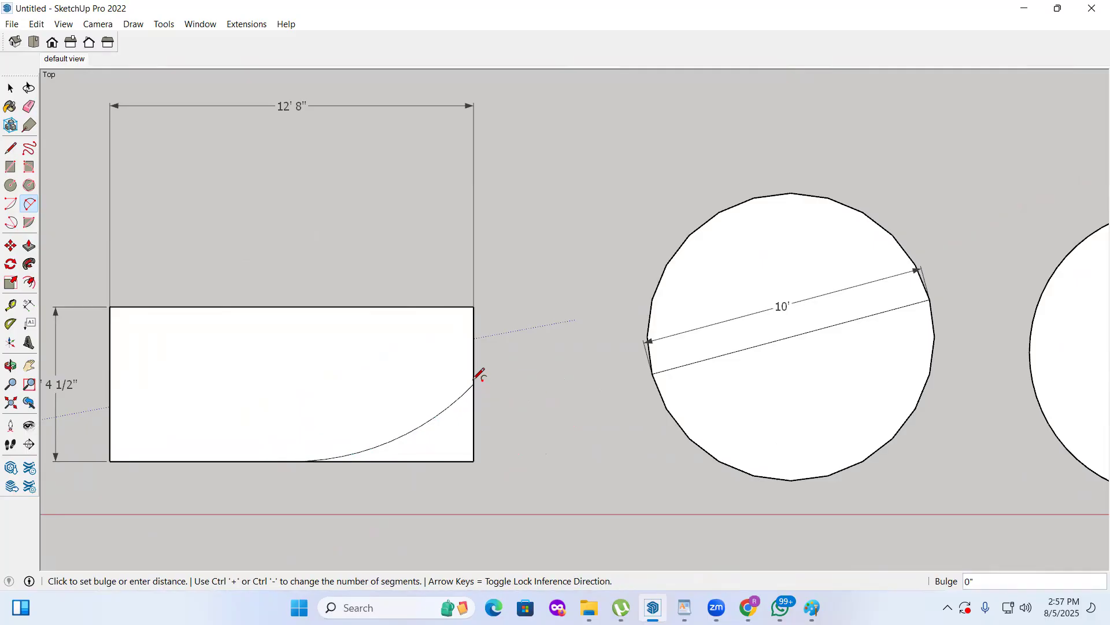
left_click(292, 306)
left_click(474, 382)
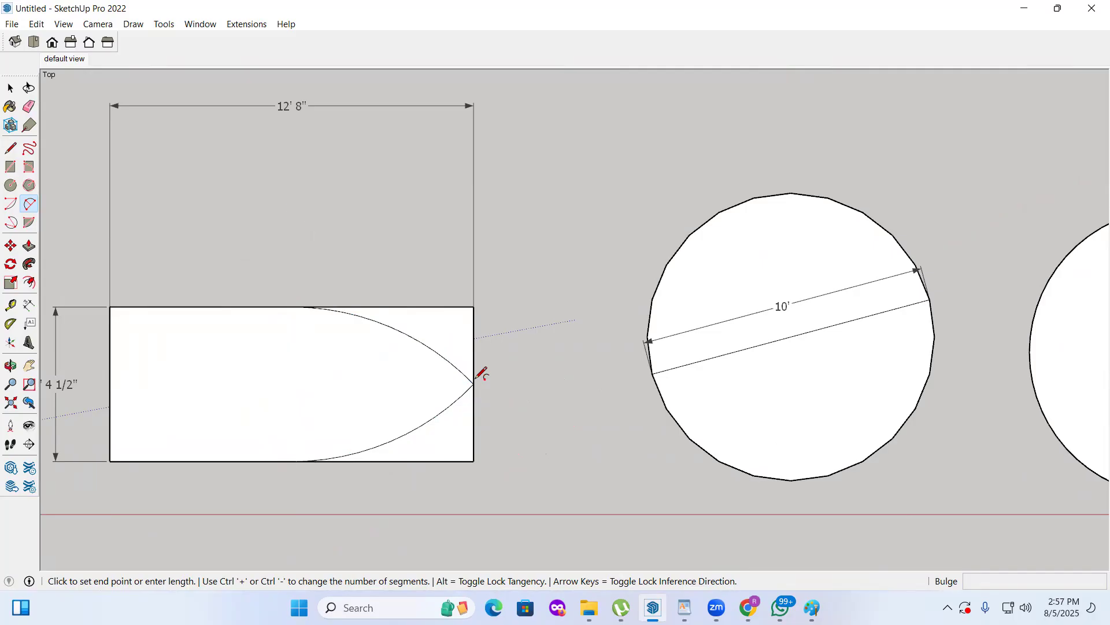
Step: Erase the rectangle's end edge and the corner edges outside the two arcs, leaving a single pointed outline
left_click(480, 371)
left_click(29, 107)
left_click_drag(471, 283, 496, 513)
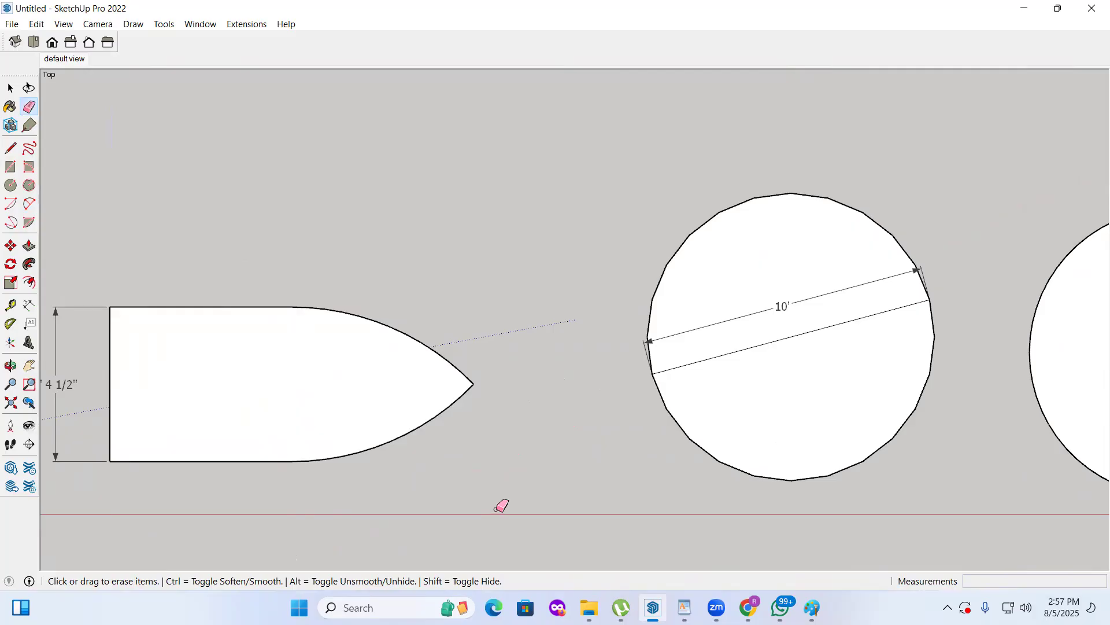
scroll(517, 350, "down", 2)
scroll(188, 428, "up", 3)
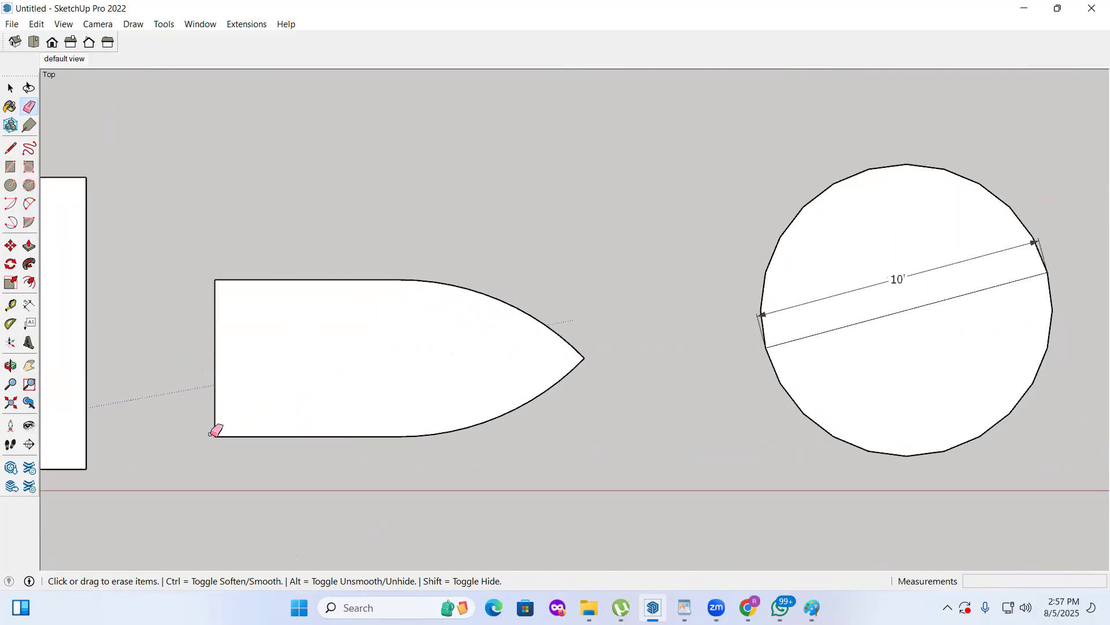
Step: Round both square corners at the blunt end of the pointed shape with matching tangent 2 Point Arc fillets
left_click(29, 204)
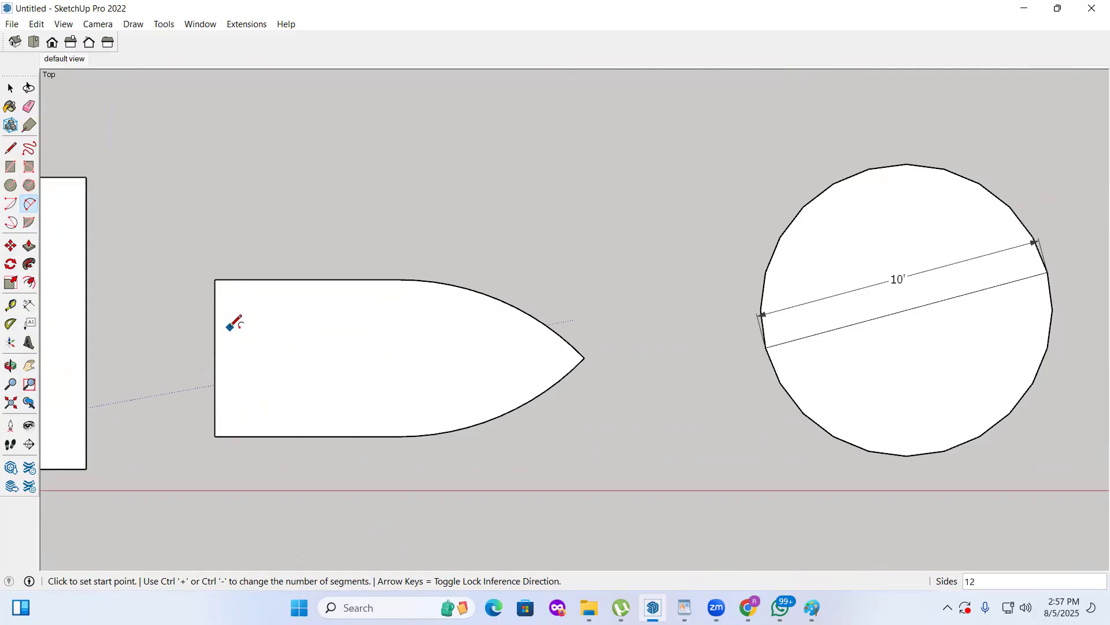
scroll(227, 338, "up", 2)
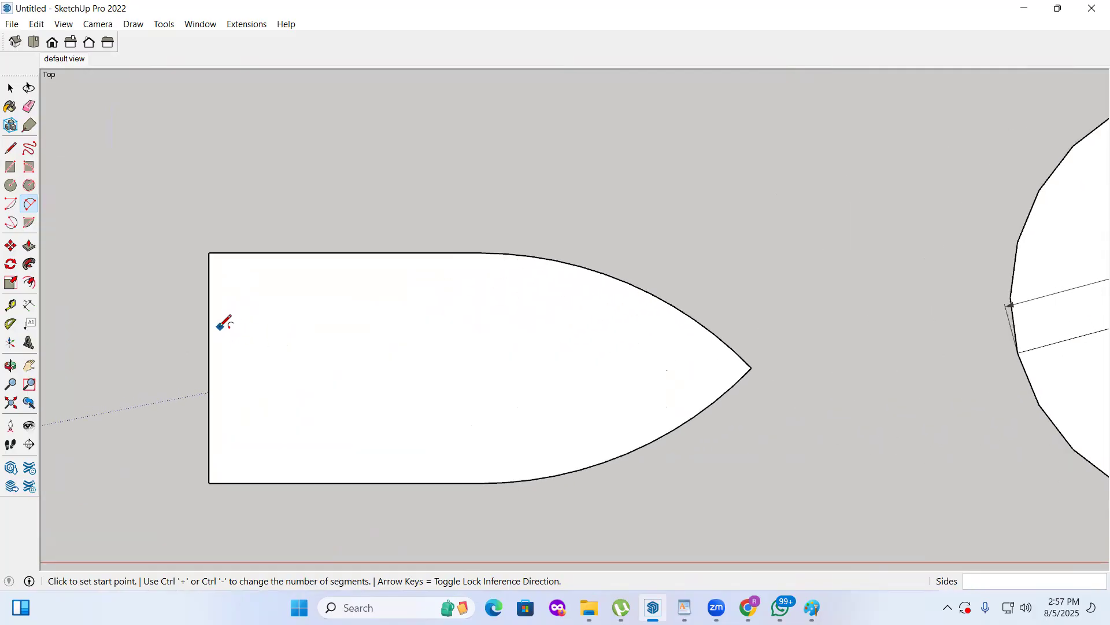
left_click(209, 315)
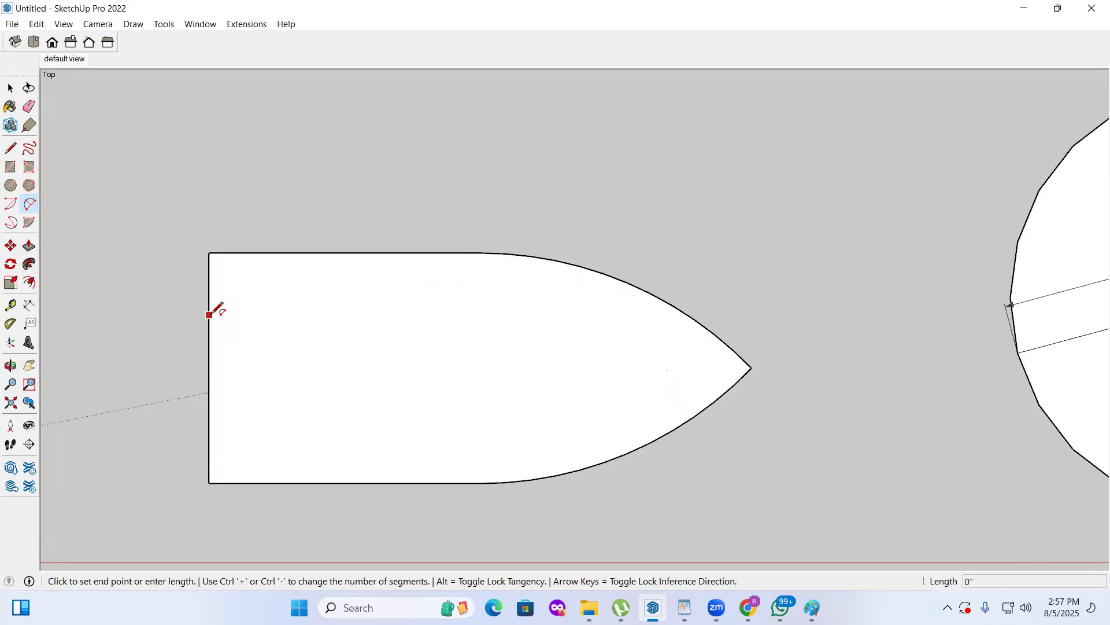
left_click(272, 252)
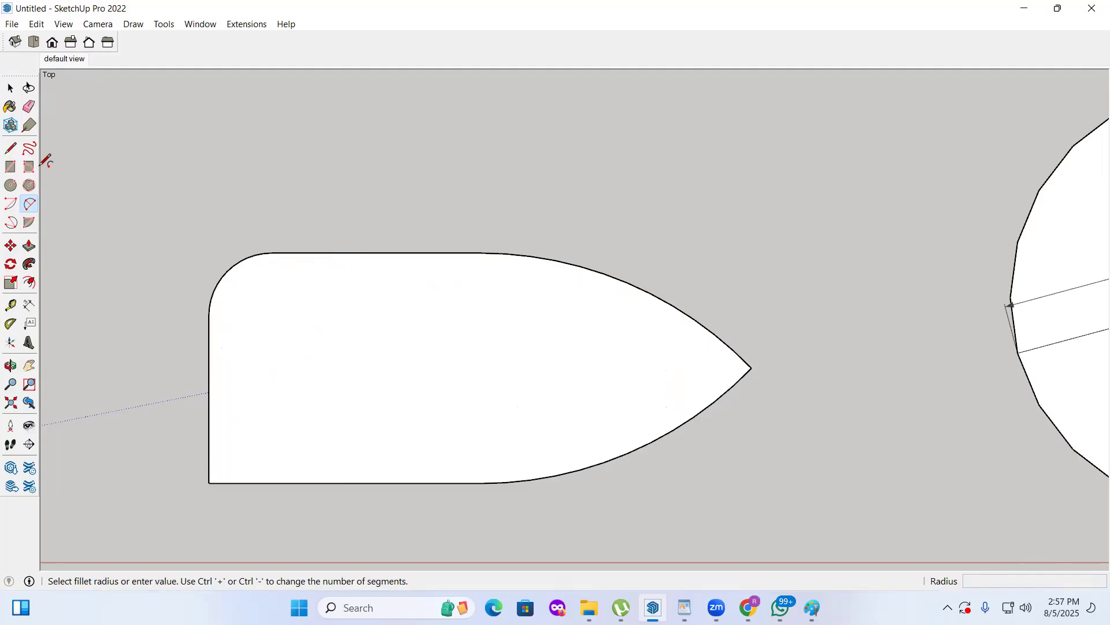
left_click(209, 482)
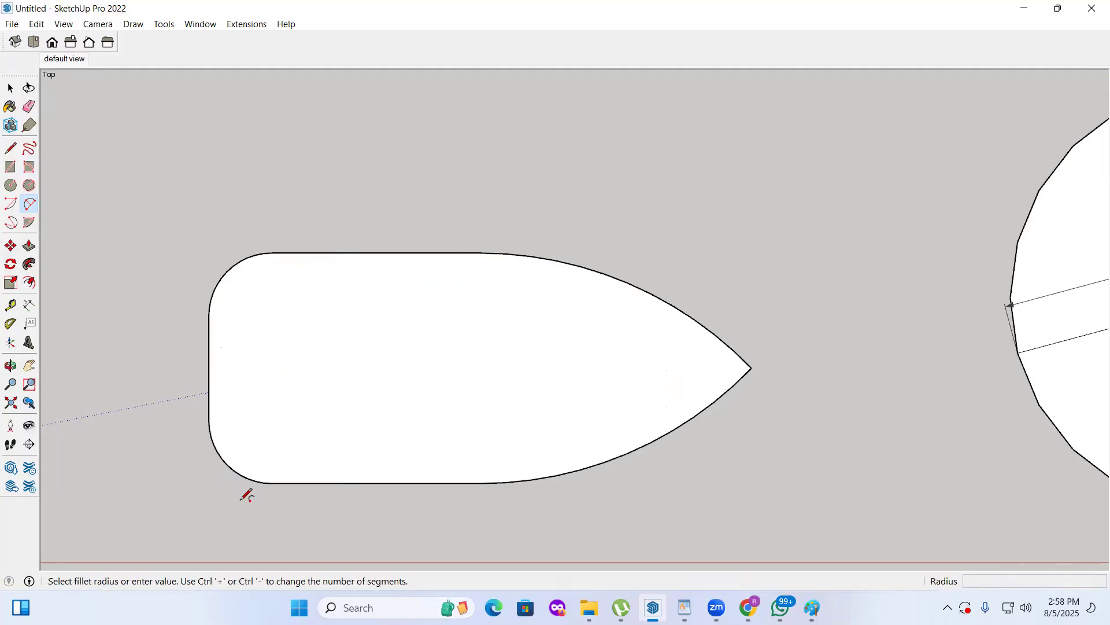
left_click(252, 289)
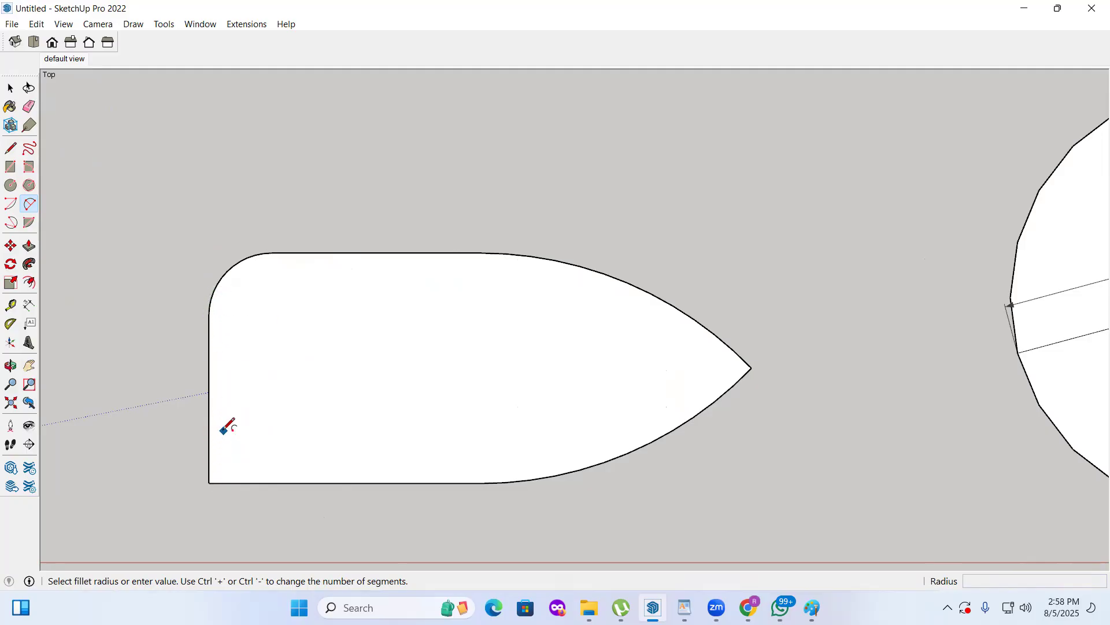
left_click(210, 481)
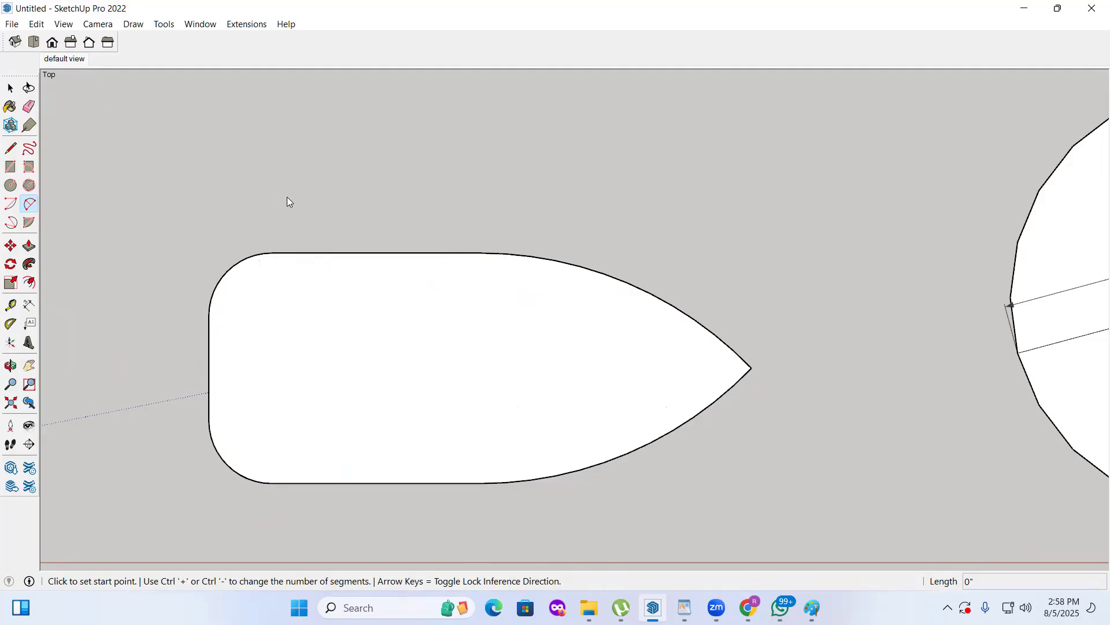
Step: Draw a 4' by 1' rectangle near the red axis, in the empty area beyond the dimensioned arc
scroll(232, 337, "down", 6)
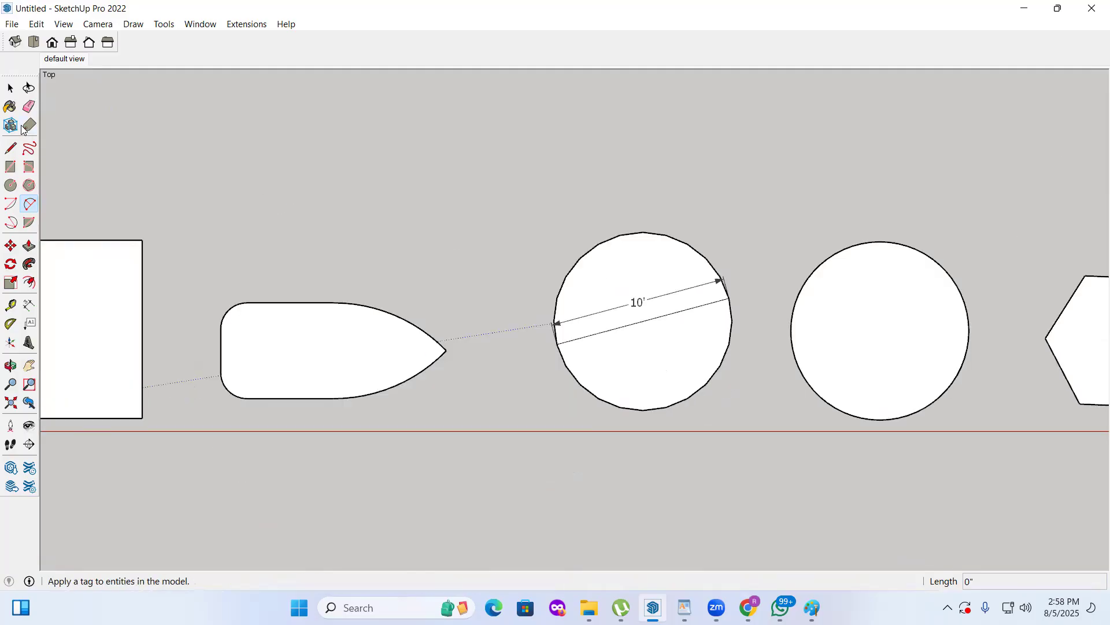
left_click(10, 87)
scroll(318, 289, "down", 3)
scroll(317, 289, "down", 2)
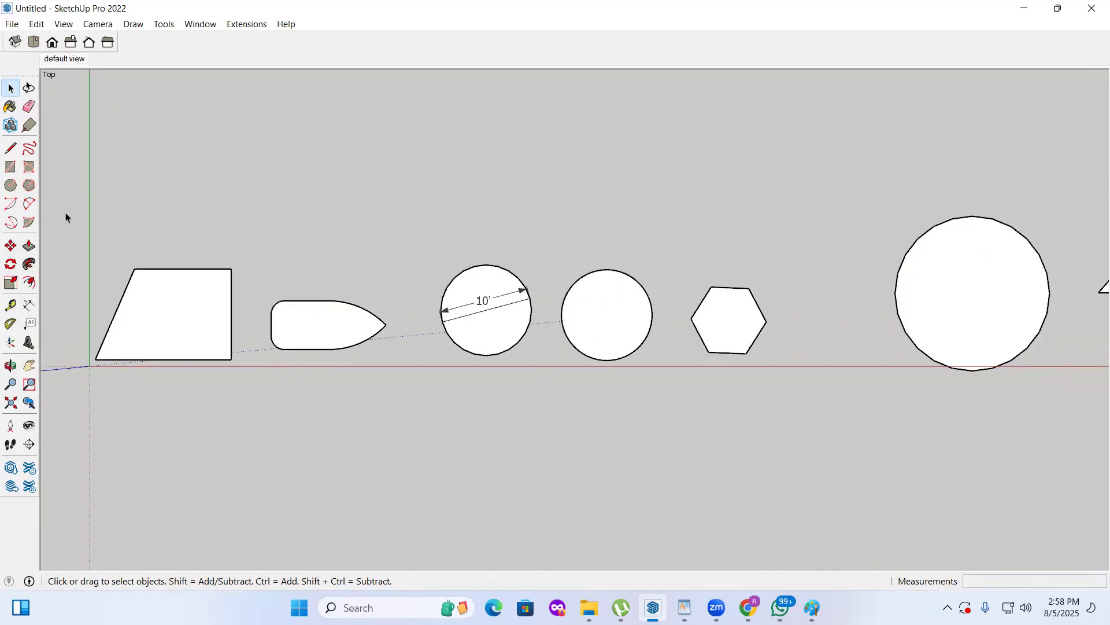
left_click(10, 168)
scroll(99, 248, "down", 4)
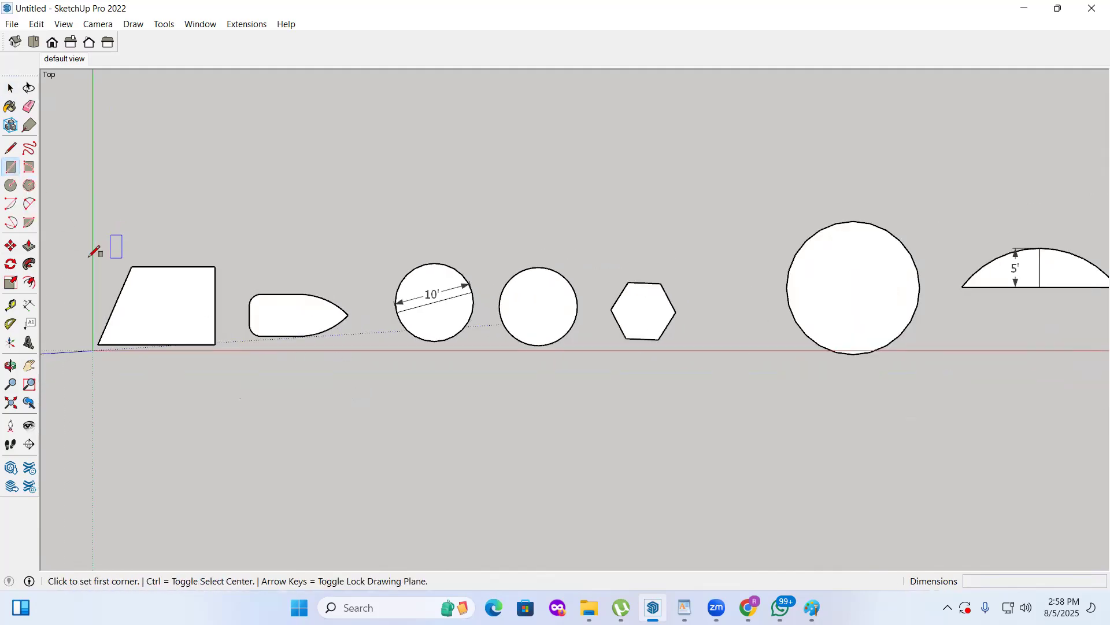
scroll(598, 312, "up", 5)
left_click(710, 312)
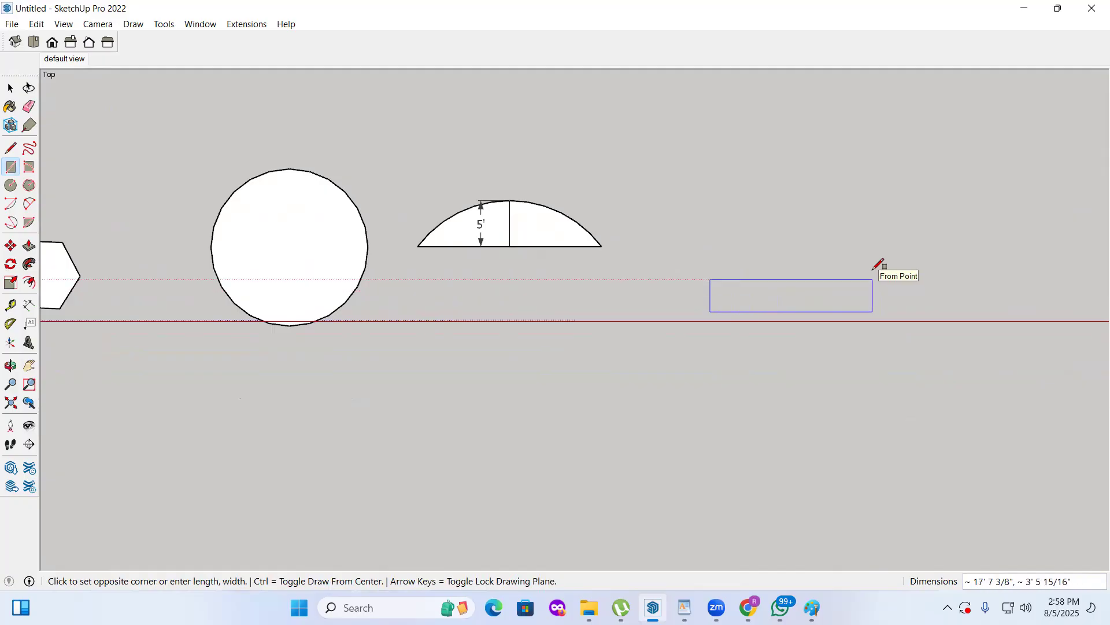
type("4',1")
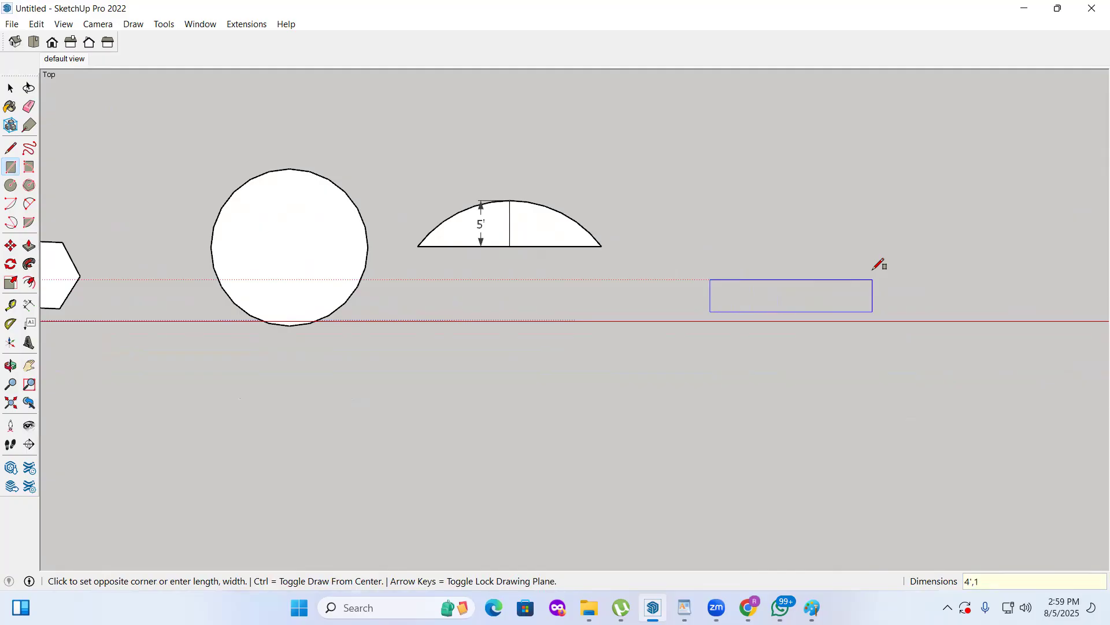
type("'")
key("Return")
Step: Make the 4' by 1' rectangle a component, keeping the default definition settings
left_click(9, 366)
left_click_drag(452, 364, 610, 293)
key("space")
left_click(629, 326)
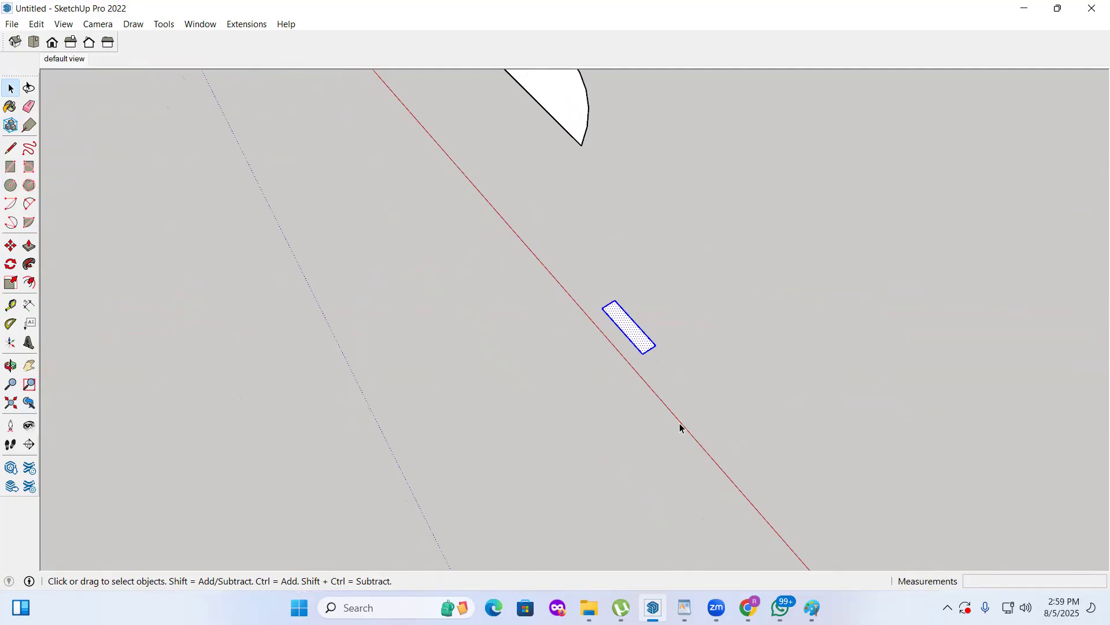
right_click(645, 344)
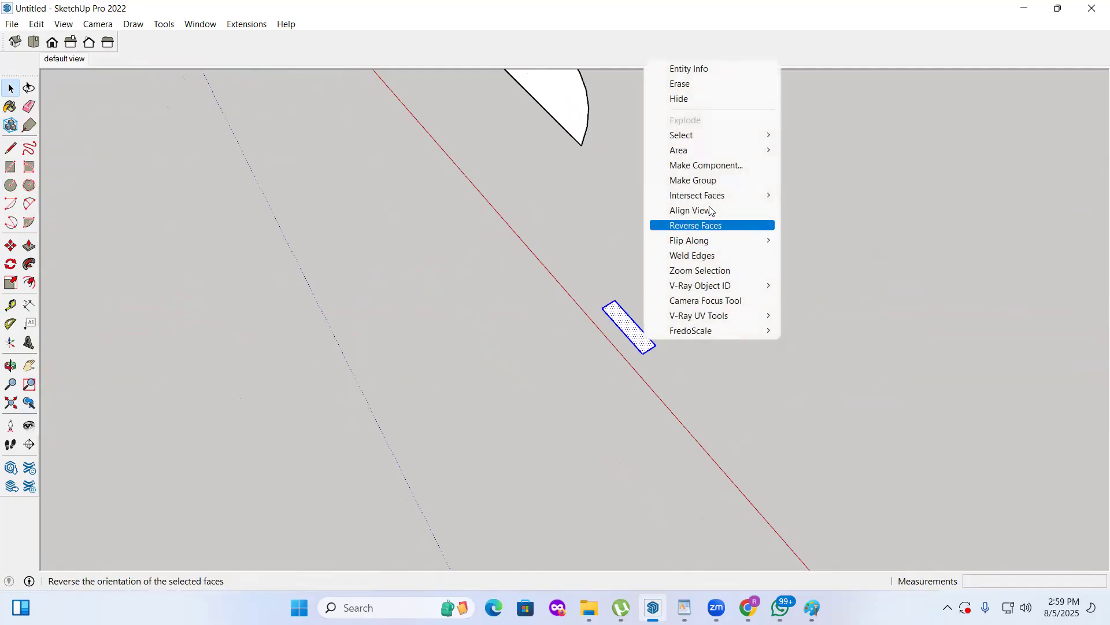
left_click(720, 166)
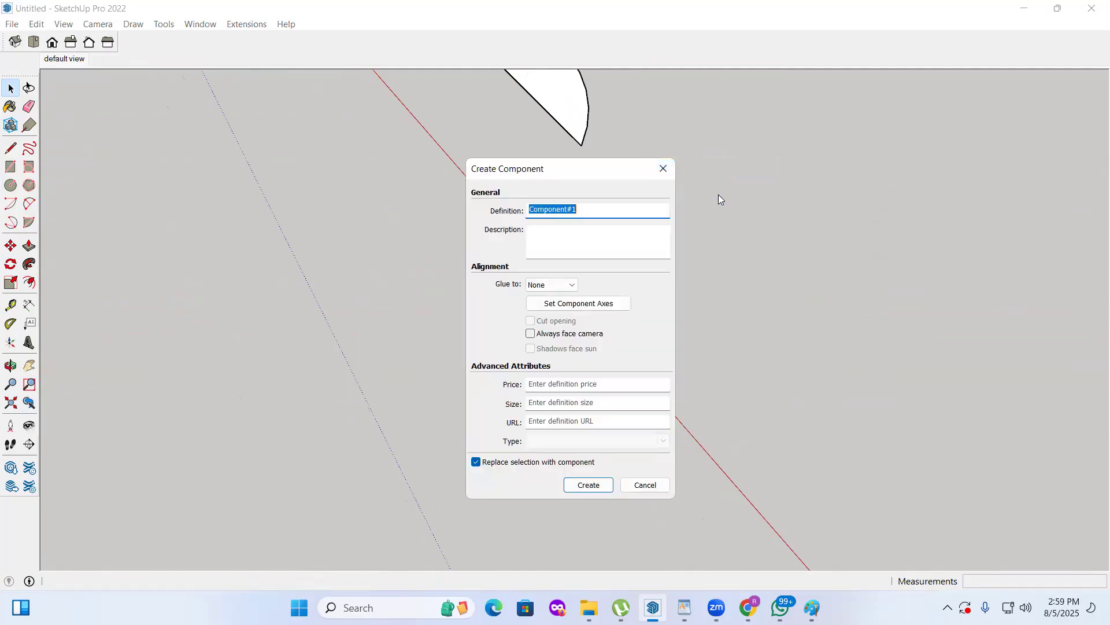
left_click(589, 485)
Step: Inside the component, round both corners of the rectangle's front long edge with small 2 Point Arc fillets
left_click(10, 365)
left_click_drag(485, 364, 426, 189)
left_click_drag(558, 221, 715, 356)
left_click_drag(560, 287, 977, 254)
key("space")
scroll(912, 254, "up", 5)
double_click(910, 264)
left_click(29, 204)
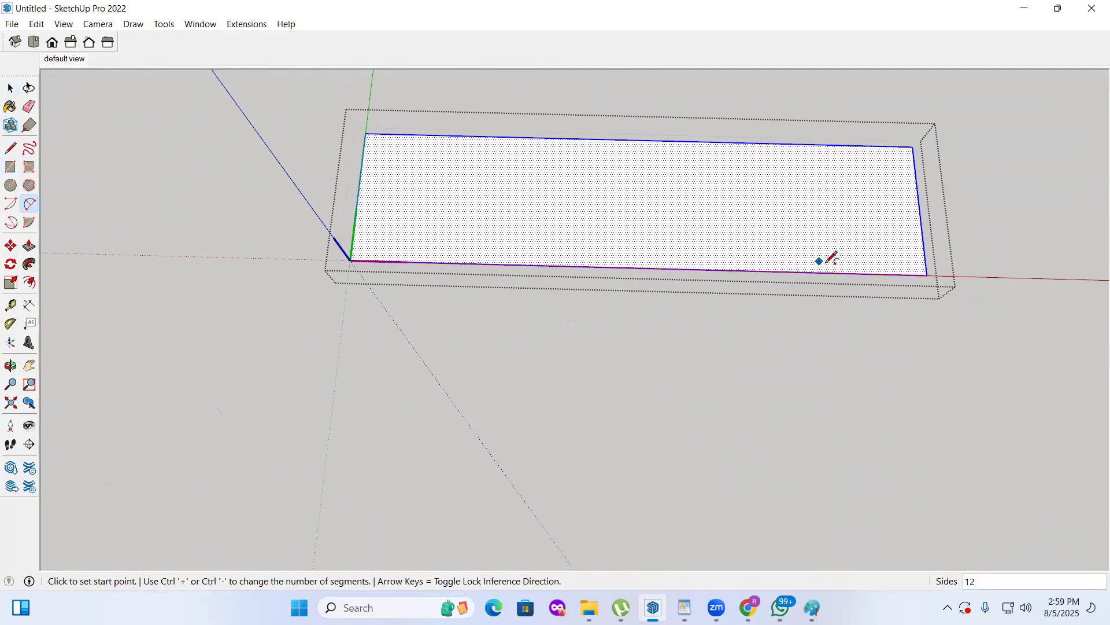
left_click(915, 276)
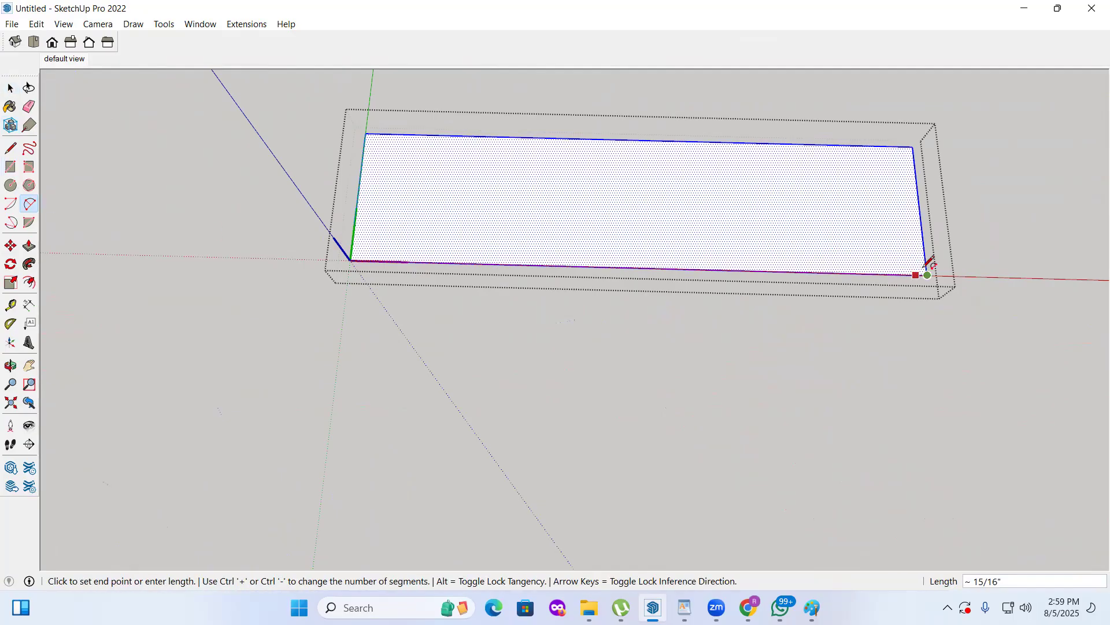
double_click(926, 266)
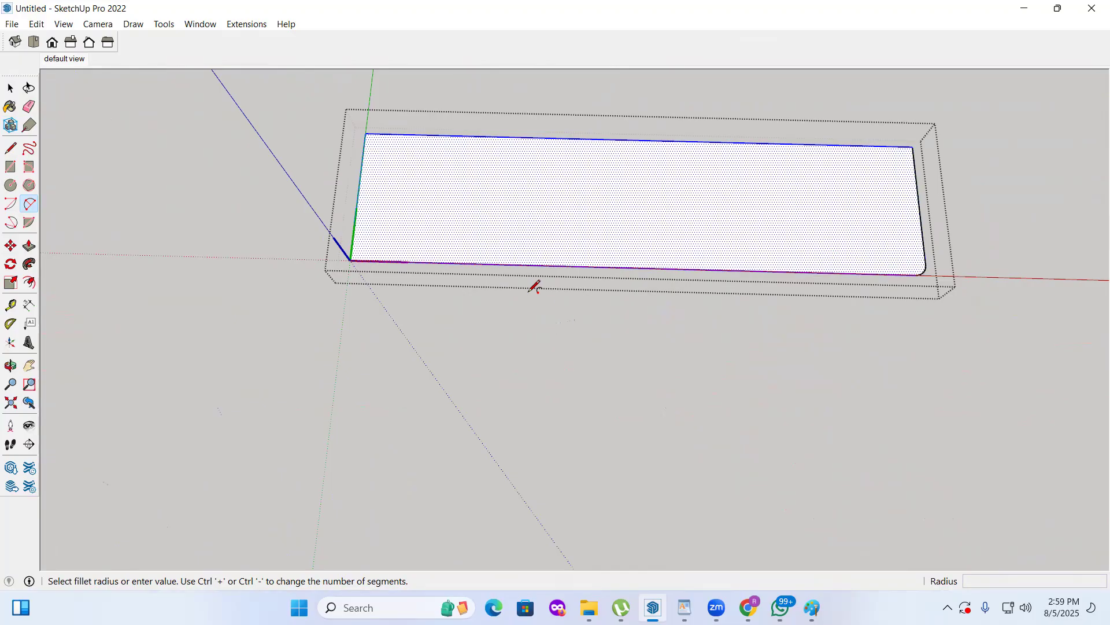
scroll(350, 260, "up", 5)
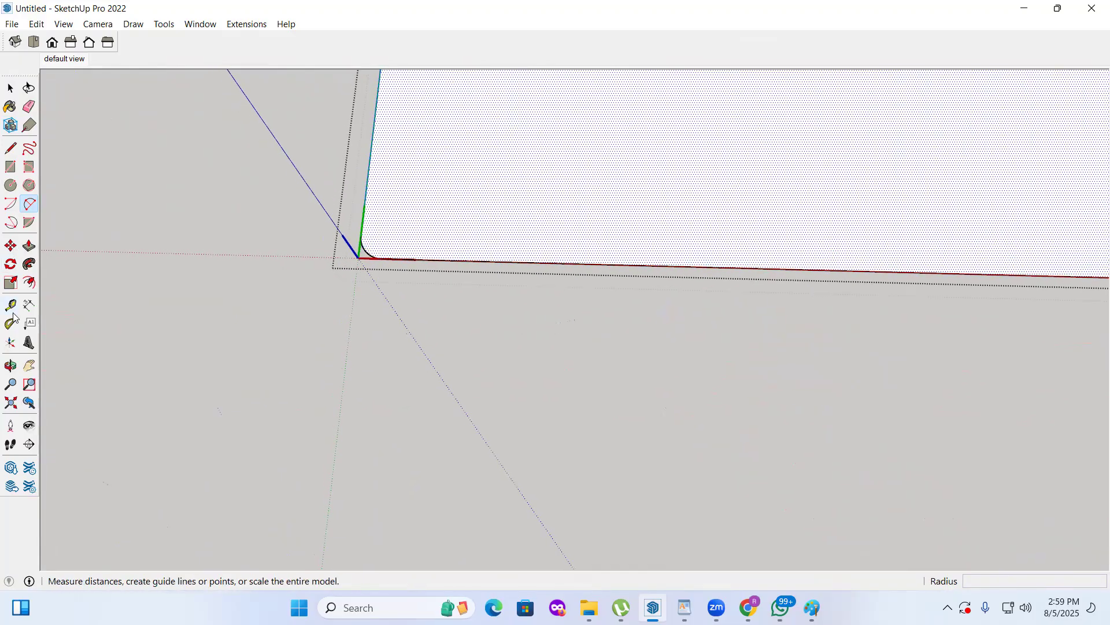
Step: Try to extrude the rounded face upward 6" with Push/Pull, and undo the extrusion
middle_click_drag(417, 357, 189, 255)
scroll(188, 255, "down", 3)
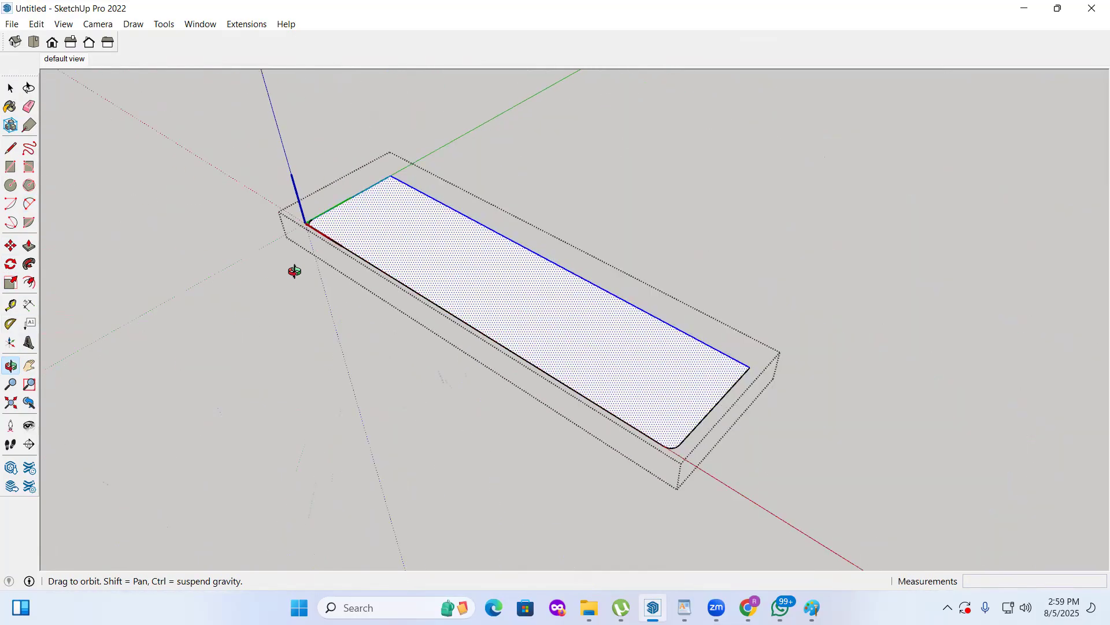
key("space")
left_click(29, 246)
left_click(426, 283)
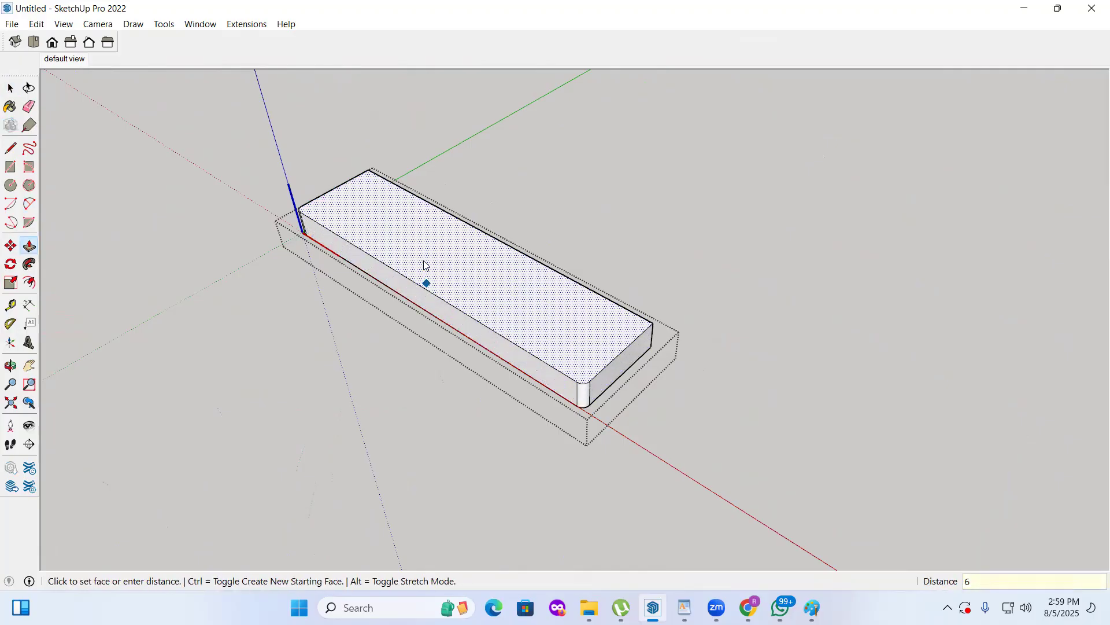
left_click(424, 265)
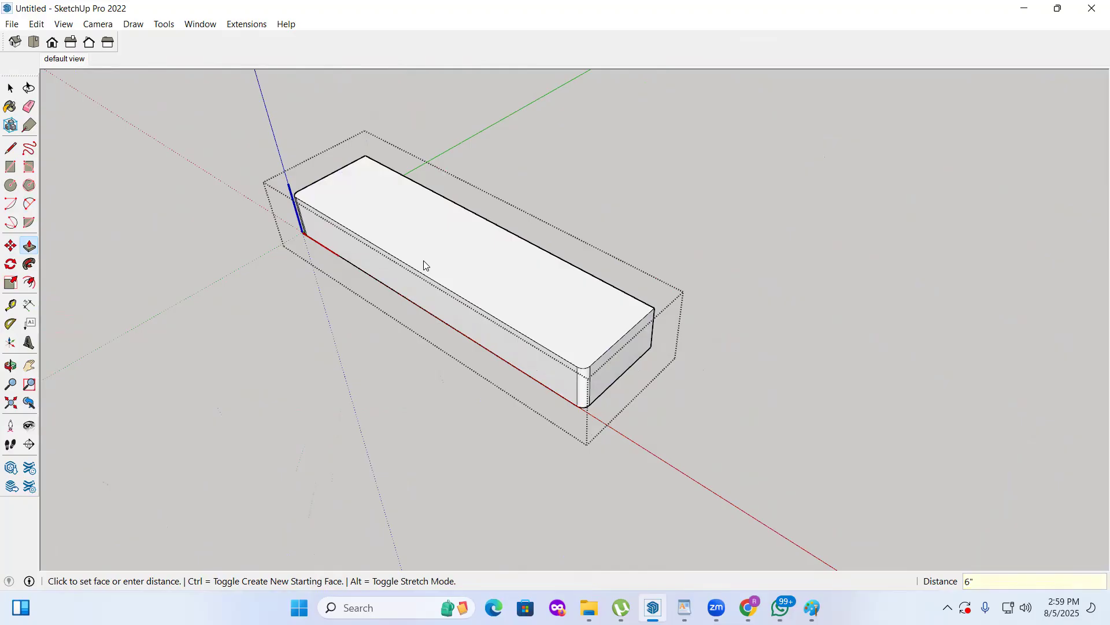
key("ctrl+z")
key("space")
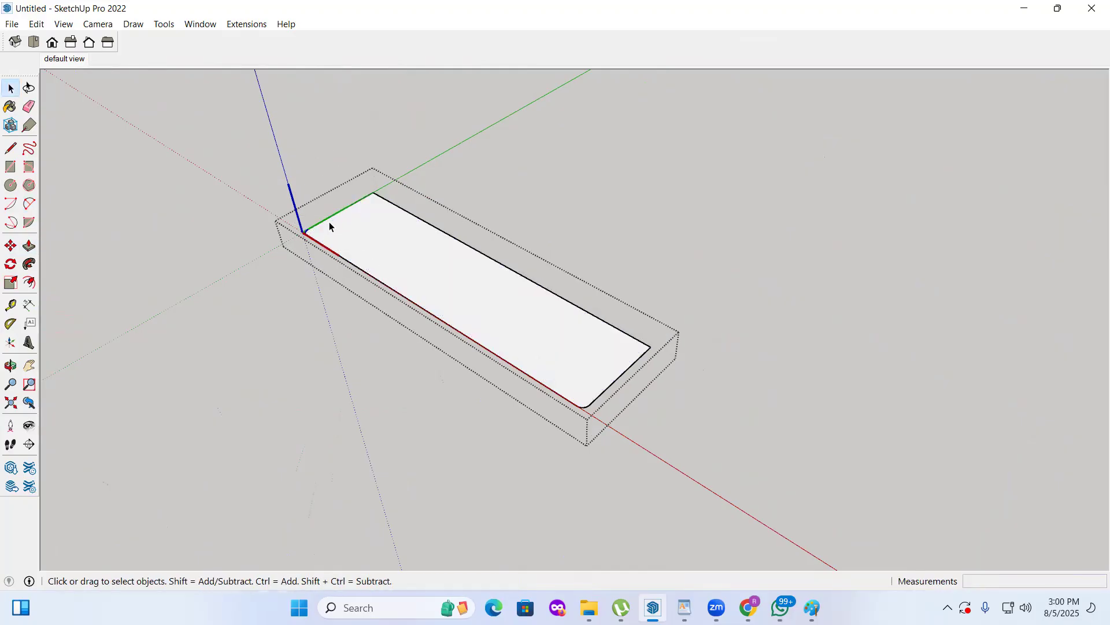
Step: Weld the front long edge, the corner arcs and the two short edges into one curve, excluding the face and back edge
double_click(407, 243)
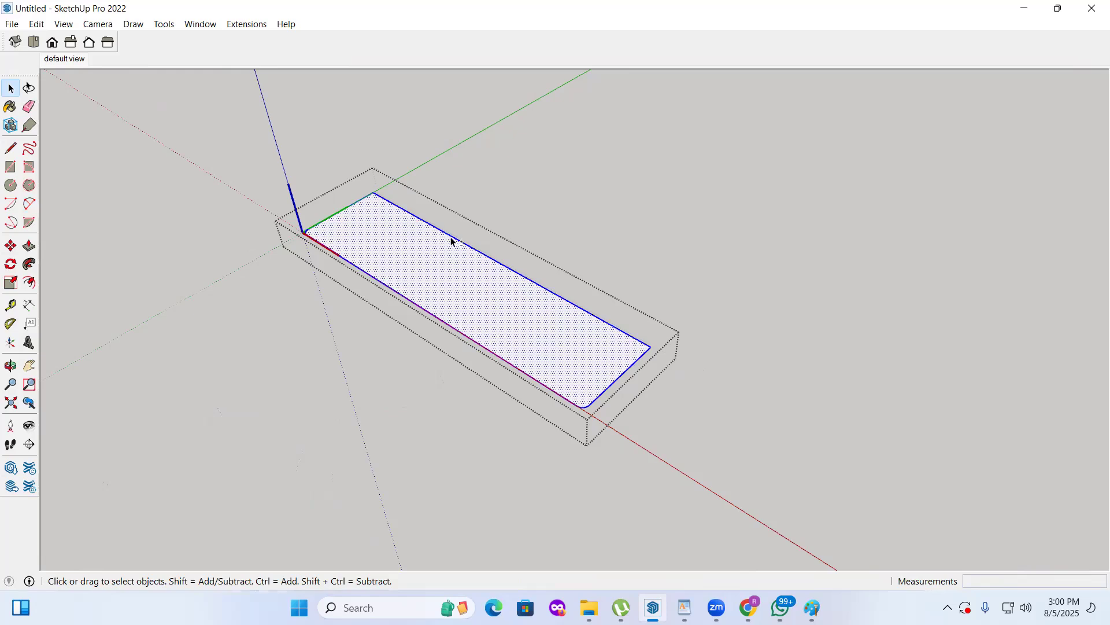
left_click(368, 247, "shift")
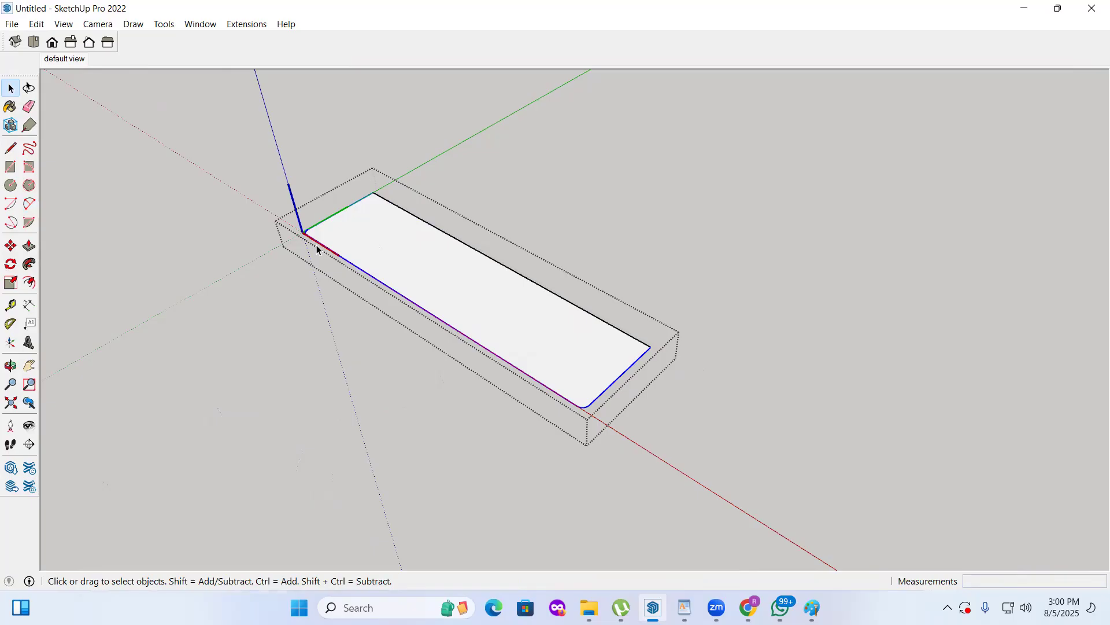
right_click(379, 280)
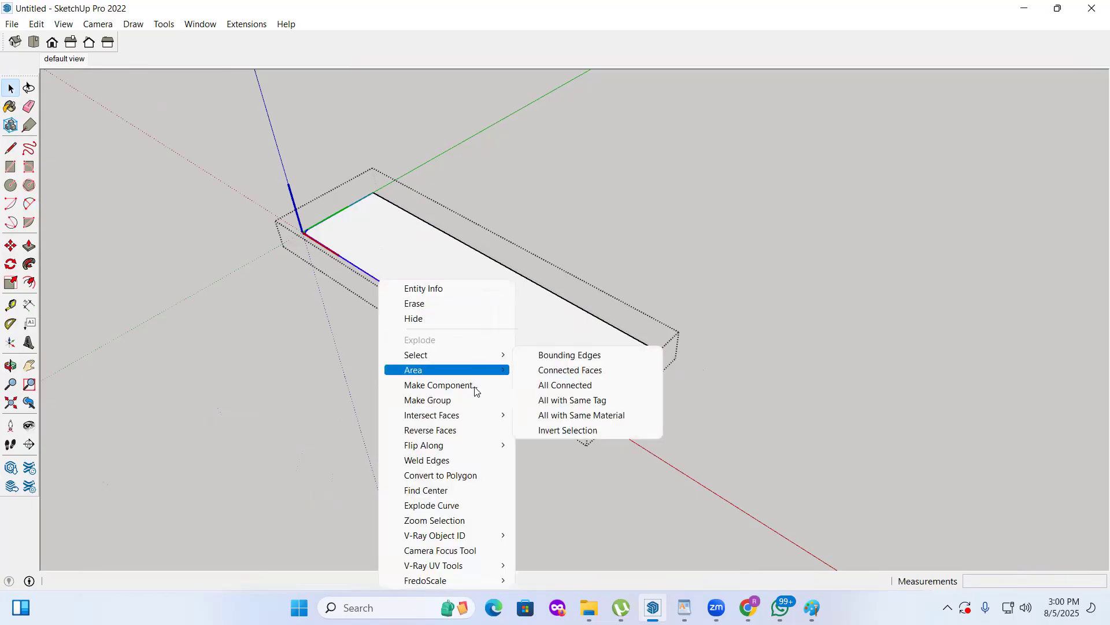
left_click(451, 460)
Step: Extrude the welded-outline face upward 6" with Push/Pull and close the component
left_click(29, 246)
left_click(458, 290)
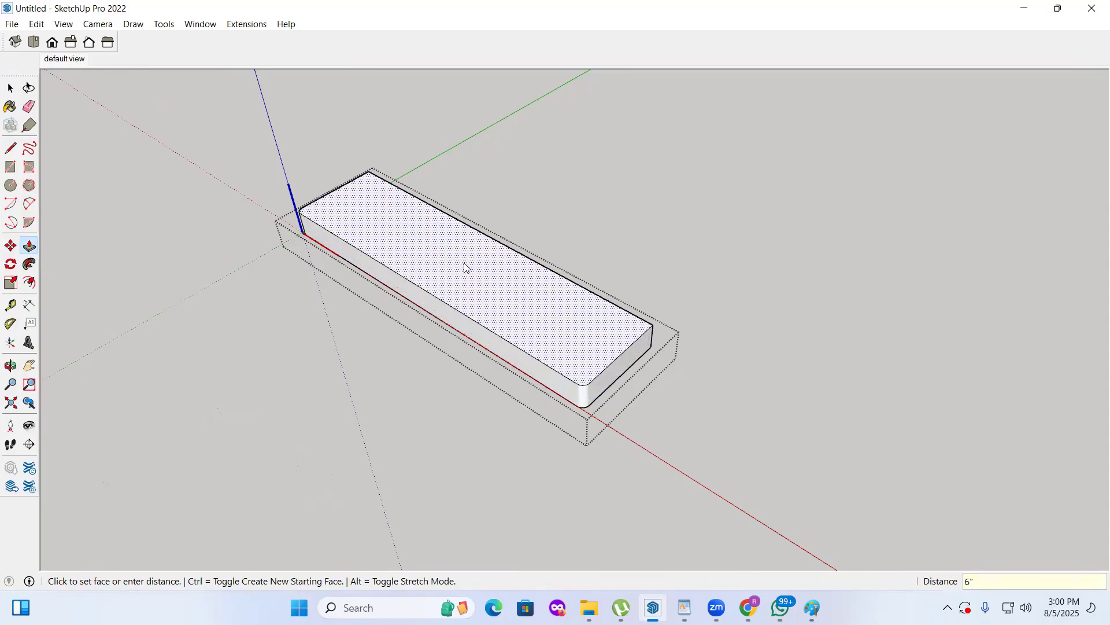
left_click(567, 304)
scroll(579, 318, "up", 3)
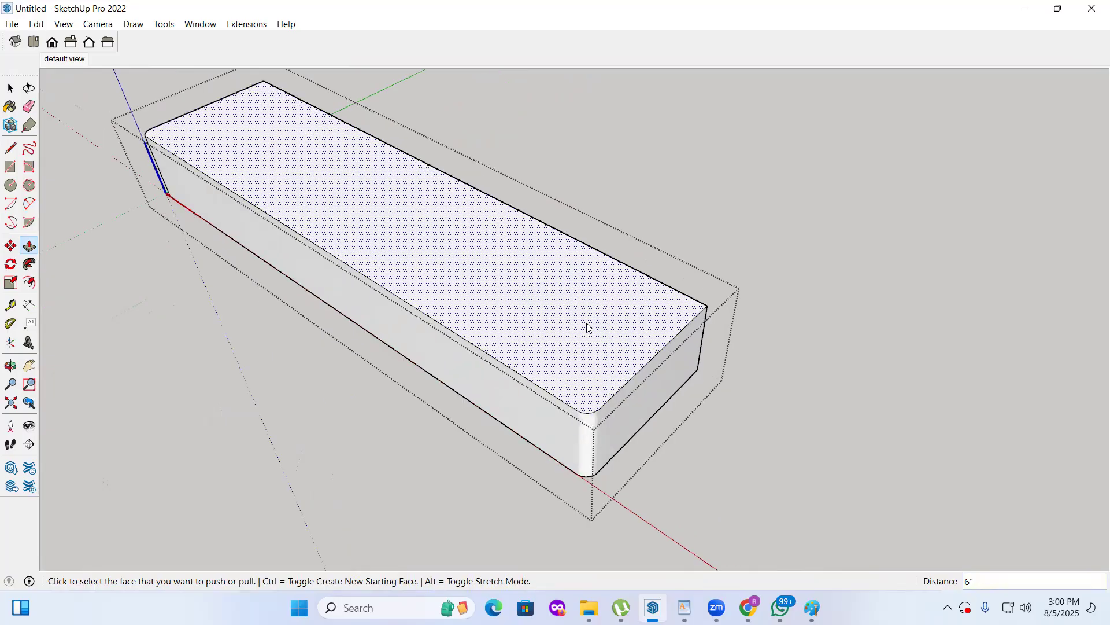
key("space")
key("Escape")
Step: Copy the block component from its bottom front corner to its top back corner, forming the next stair step
left_click(617, 424)
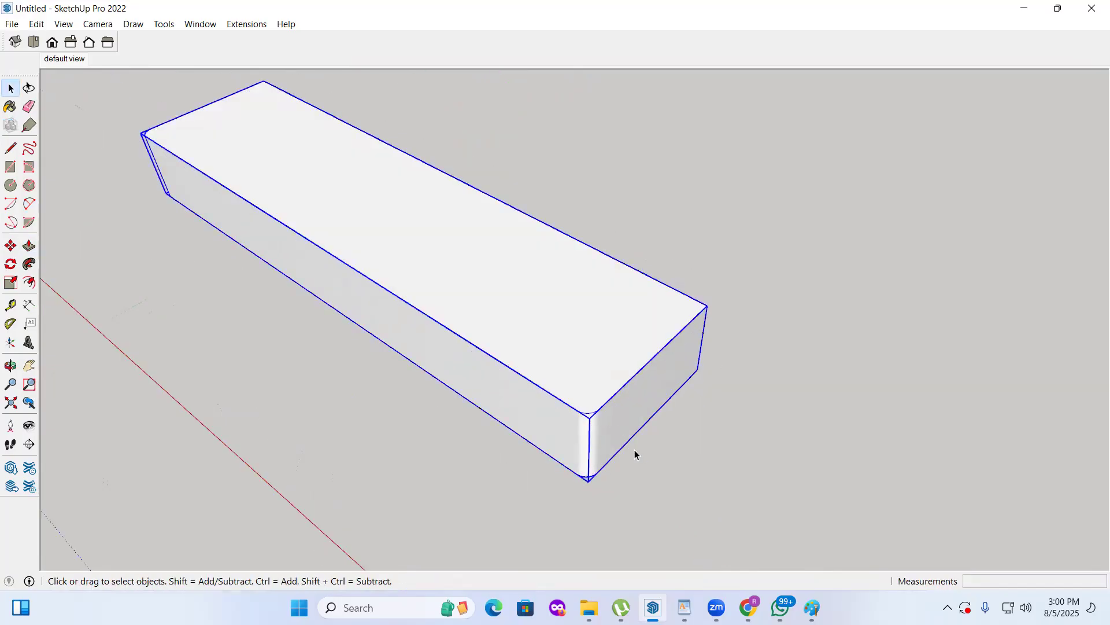
left_click(10, 246)
key("ctrl")
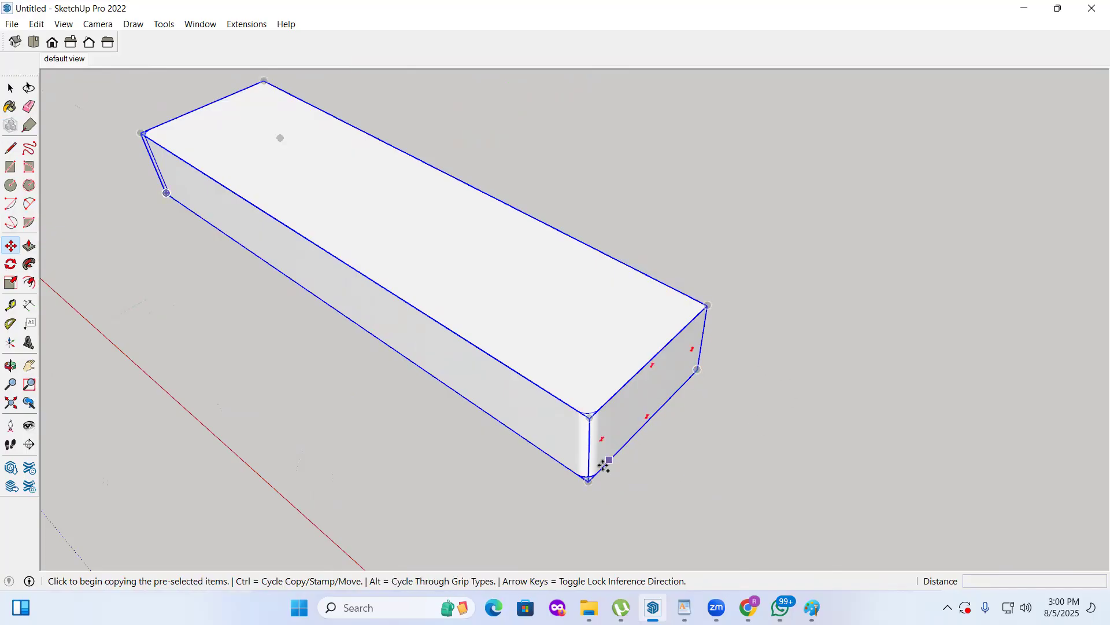
left_click(10, 365)
left_click_drag(289, 271, 308, 203)
left_click(10, 246)
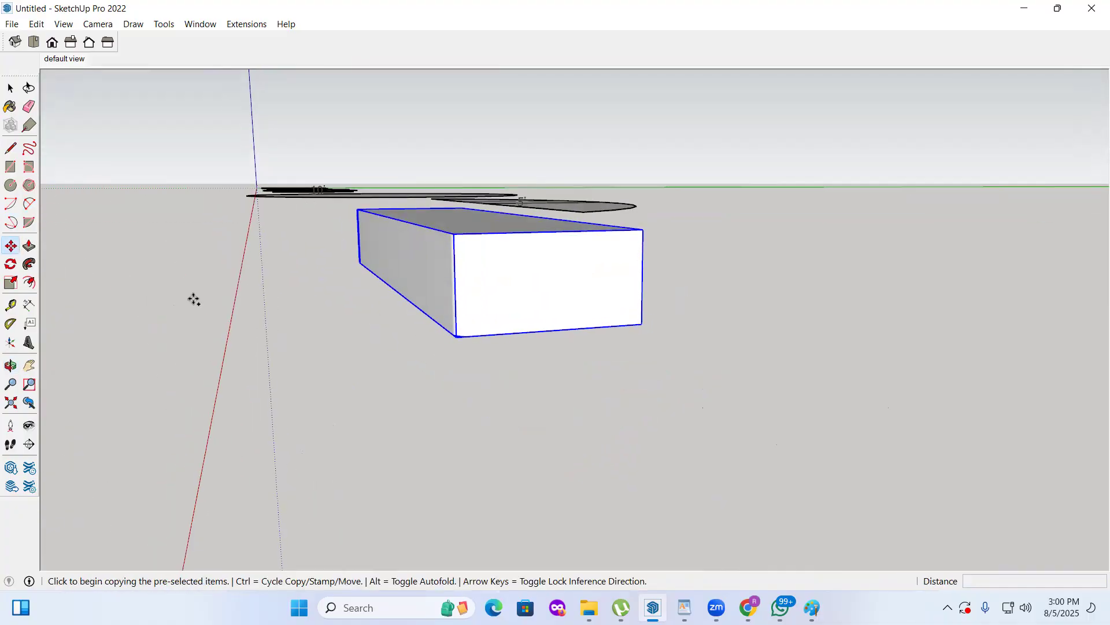
left_click(456, 335)
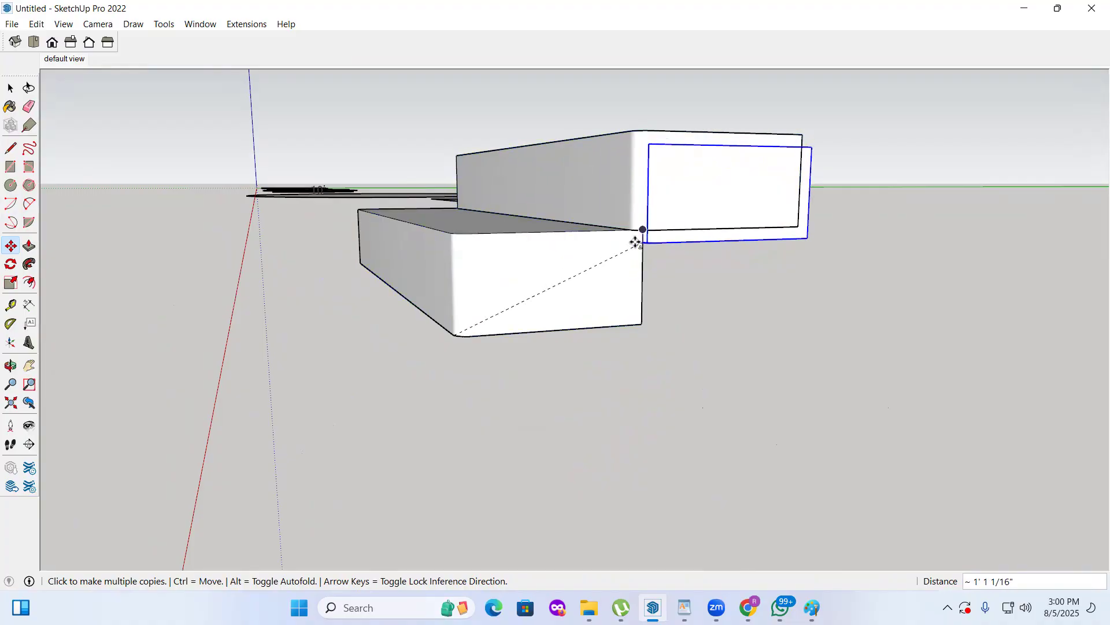
left_click(636, 228)
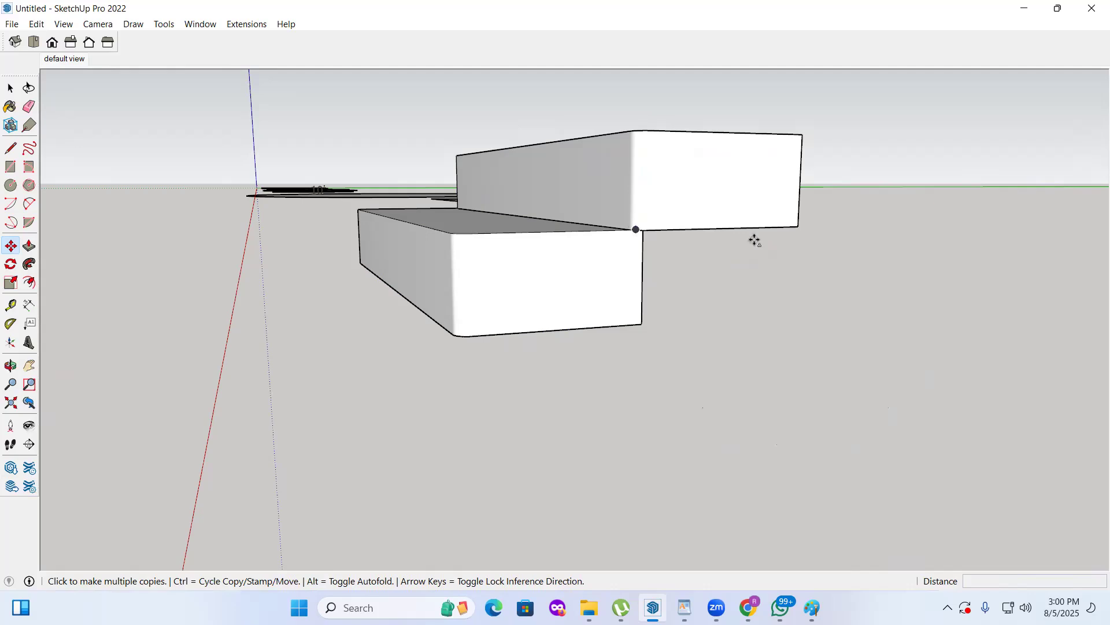
Step: Delete the upper copy of the rounded step block
key("space")
left_click(731, 221)
key("Delete")
Step: Copy the remaining block from its bottom front corner to its top side edge, about 1' 1/8" away, and repeat the copy x10
left_click(570, 317)
left_click(10, 246)
key("ctrl")
left_click(460, 336)
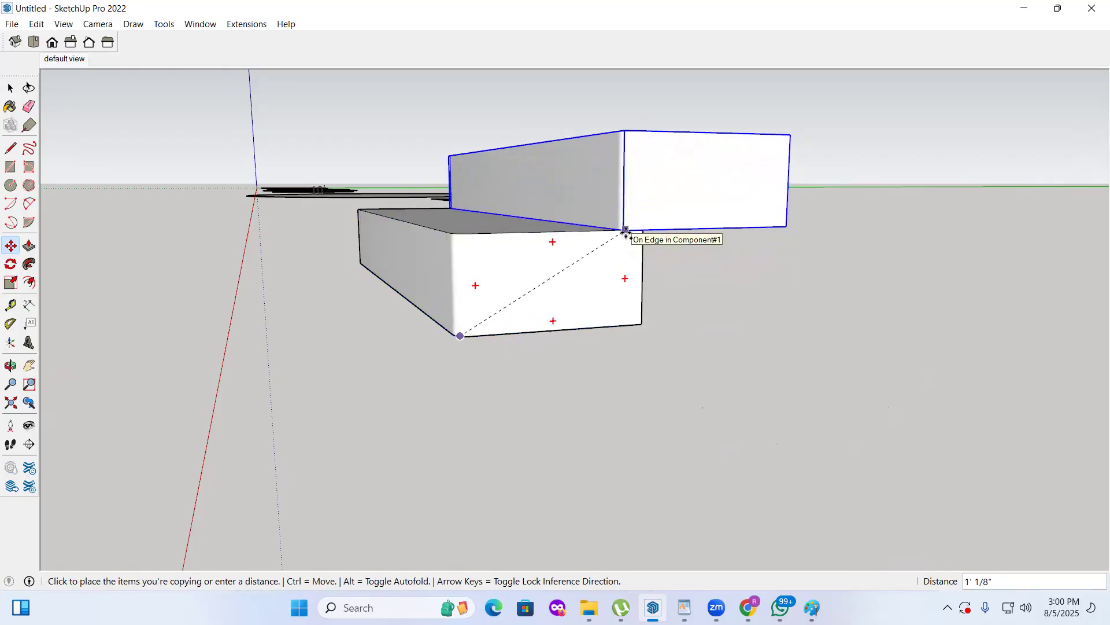
left_click(627, 232)
type("x10")
key("Return")
scroll(469, 474, "down", 6)
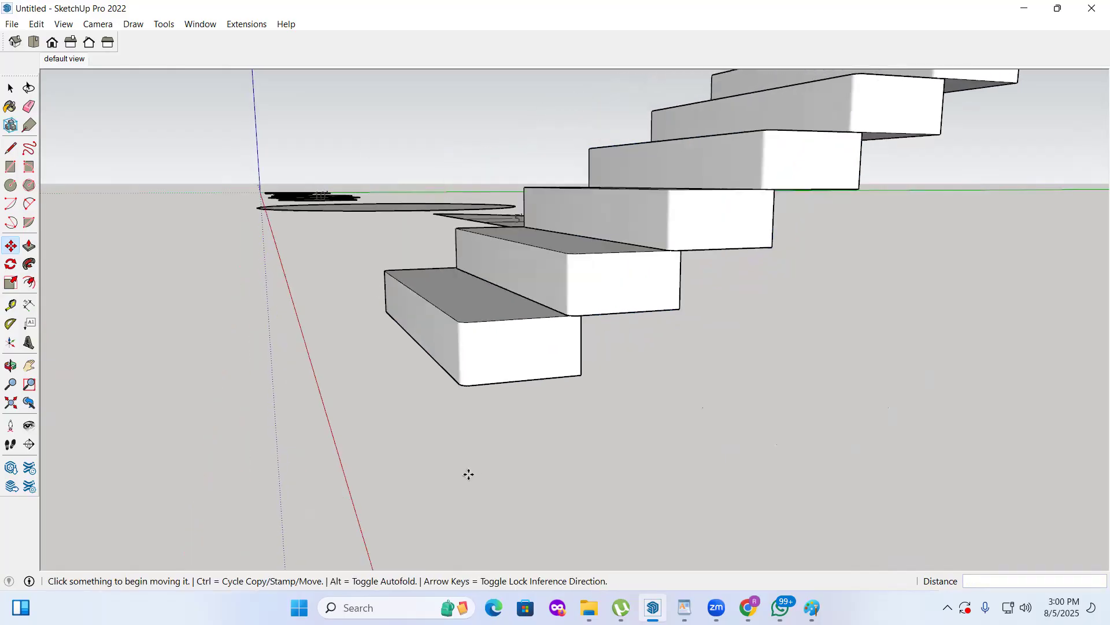
scroll(467, 493, "down", 4)
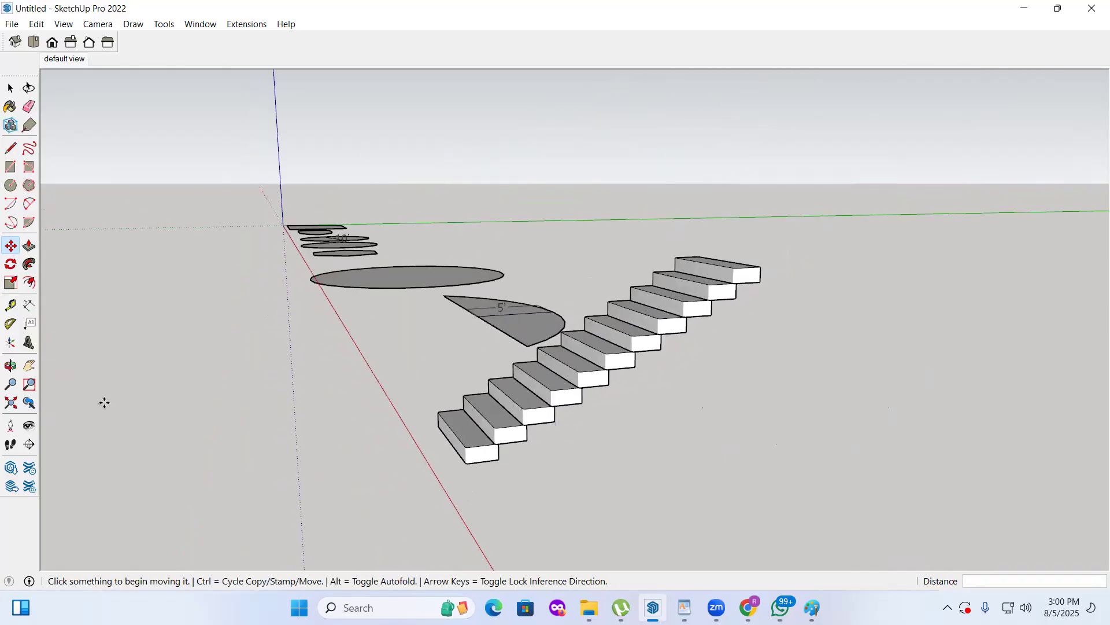
Step: Open the bottom step component and offset the welded outline of its top face outward by 0.5"
left_click(11, 366)
left_click_drag(278, 370, 544, 595)
scroll(347, 344, "down", 5)
scroll(752, 359, "up", 8)
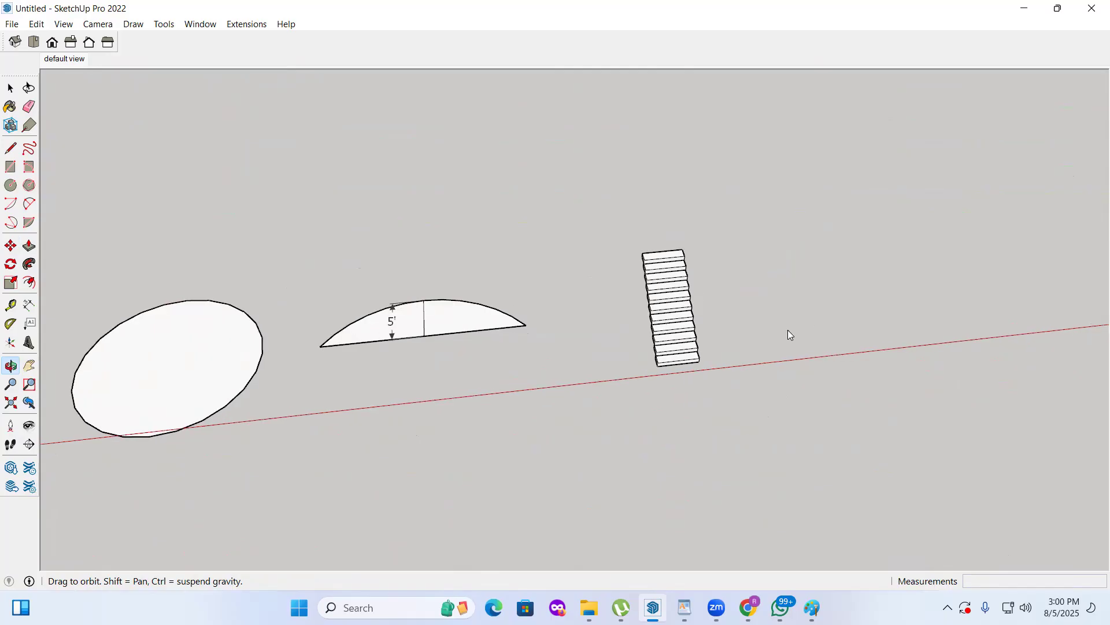
scroll(585, 374, "up", 8)
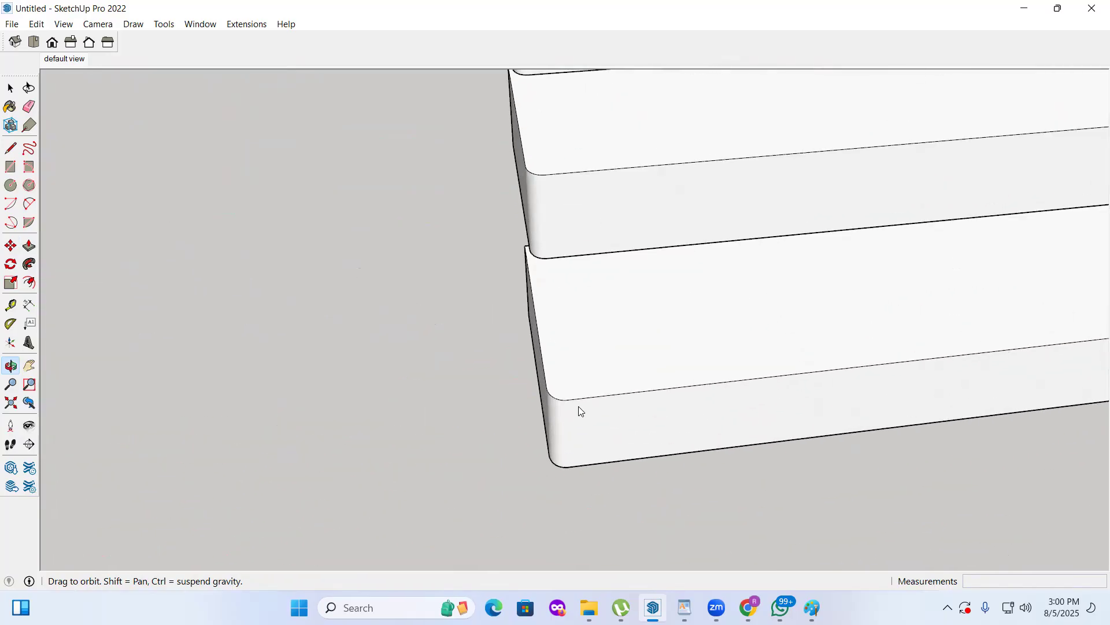
scroll(572, 408, "up", 2)
key("space")
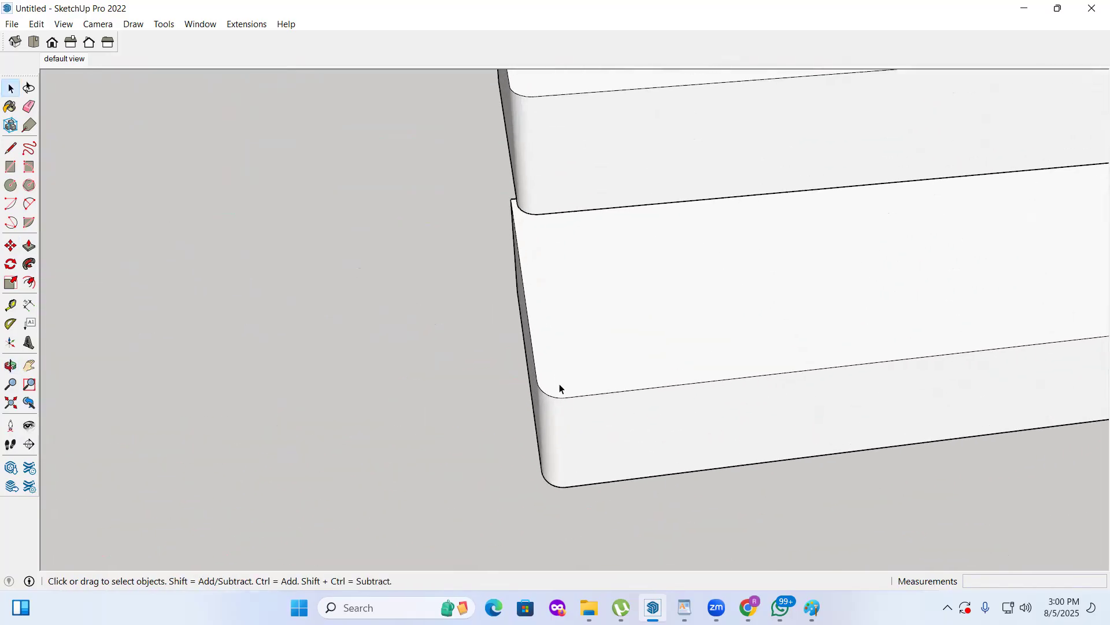
left_click(560, 374)
left_click(553, 374)
left_click(547, 395)
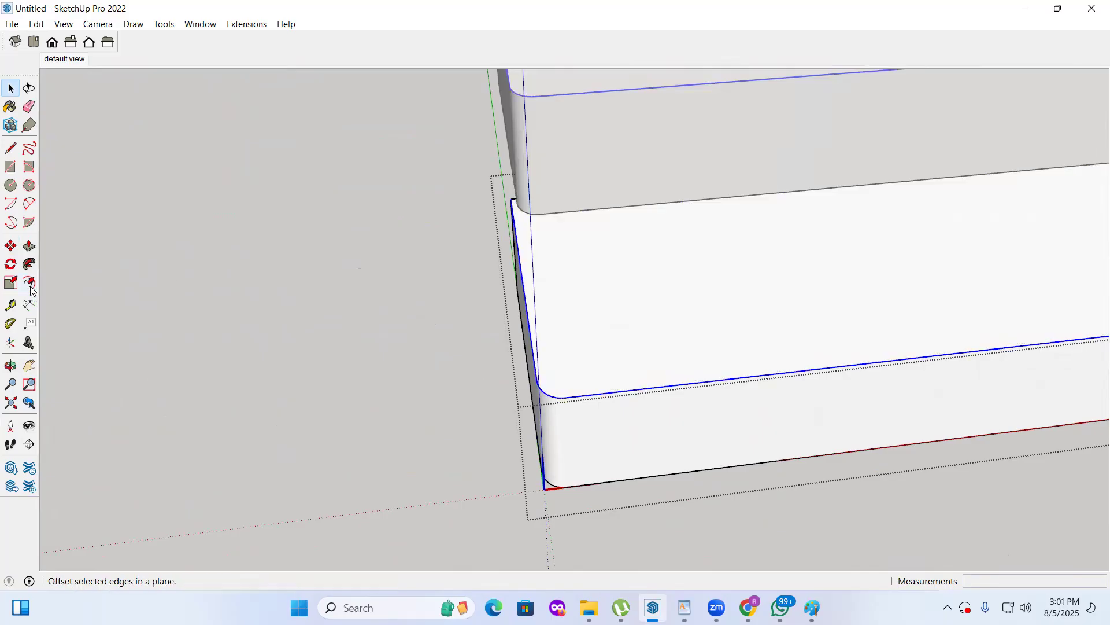
left_click(29, 283)
left_click(537, 394)
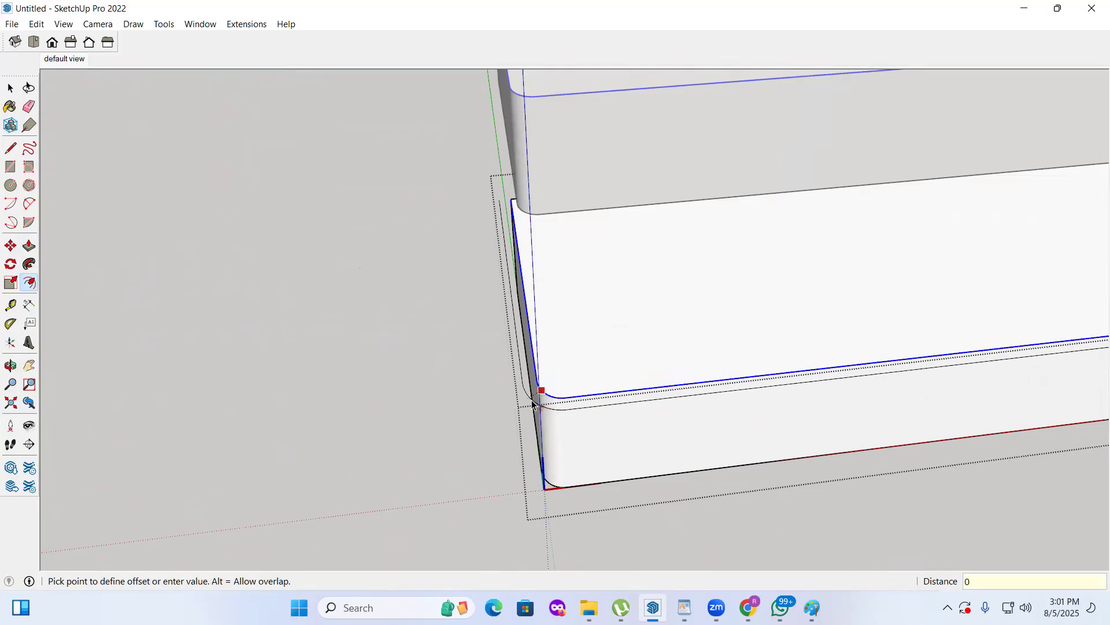
key("Return")
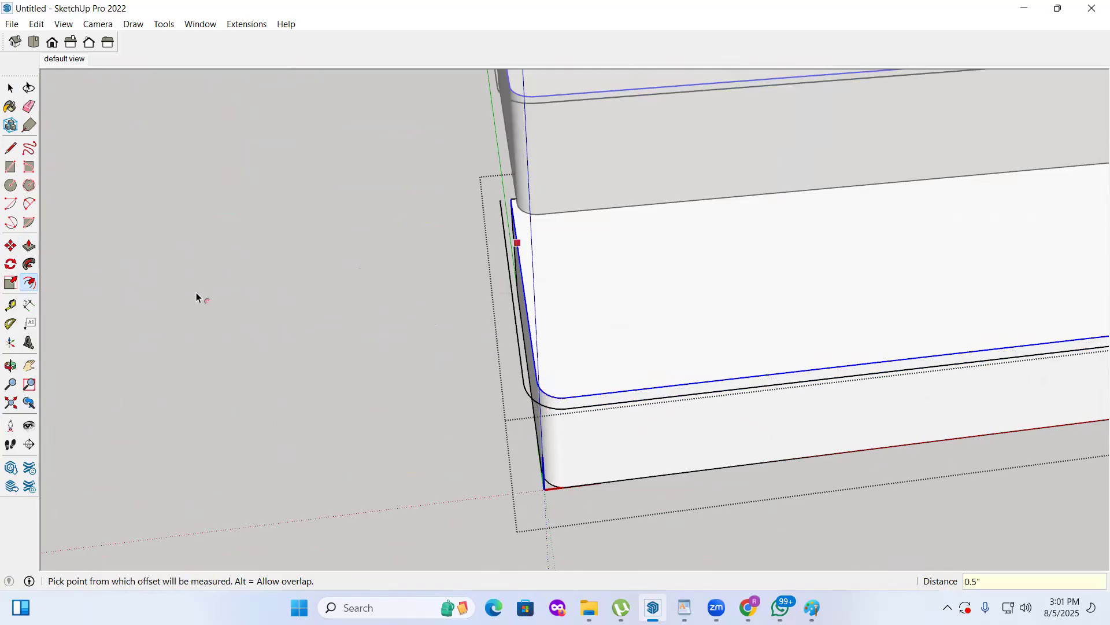
Step: Draw a closing line from the top face's back corner to the offset curve's end on one side of the step
left_click(10, 365)
left_click_drag(258, 310, 332, 292)
left_click(11, 148)
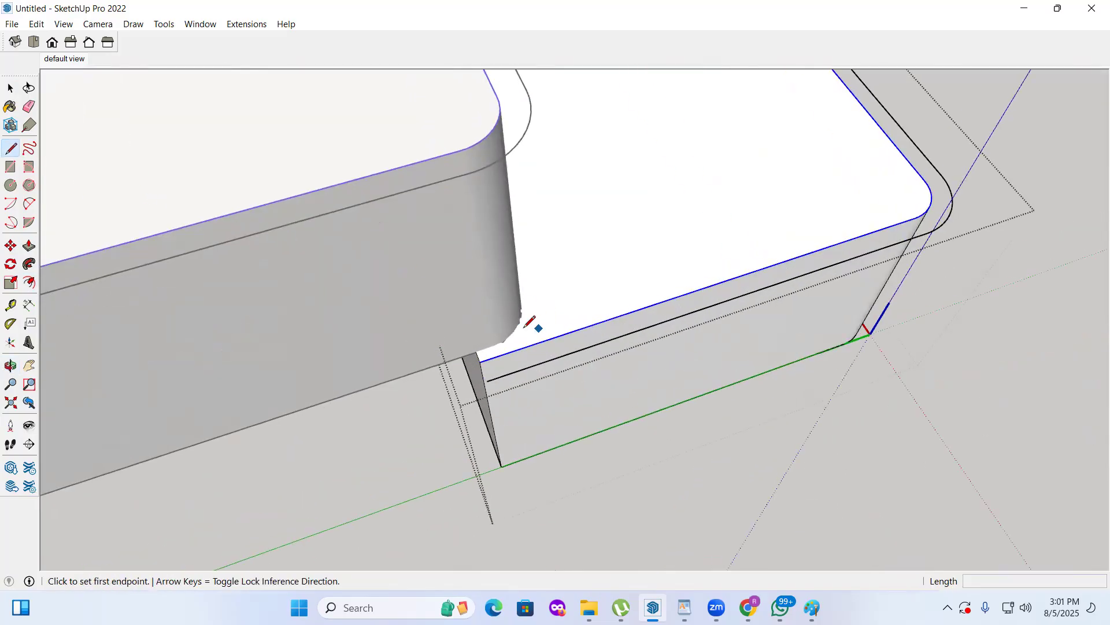
left_click(480, 361)
left_click(488, 381)
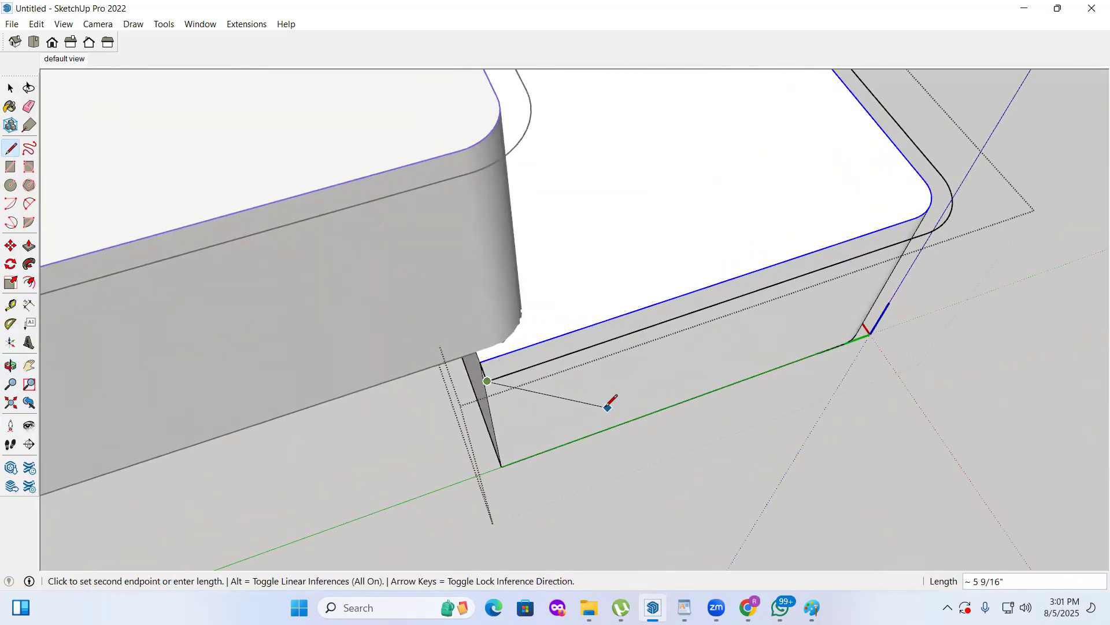
key("Escape")
Step: Draw a 1/2" line joining the opposite back corner to the offset curve's other end, closing the nosing face
left_click(11, 365)
left_click_drag(347, 353, 376, 324)
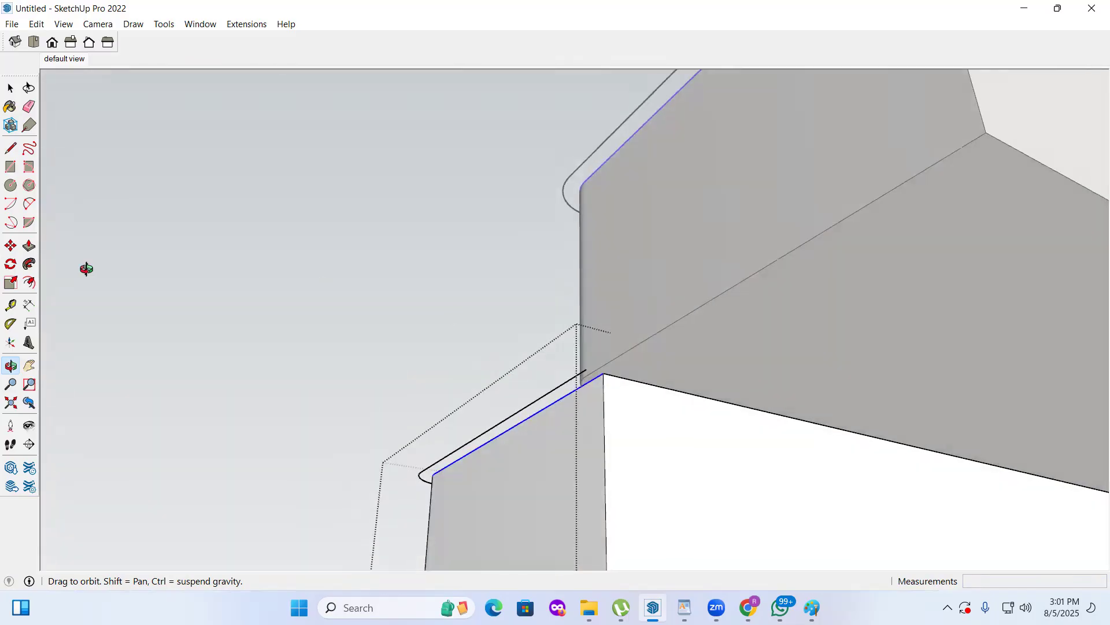
left_click(11, 148)
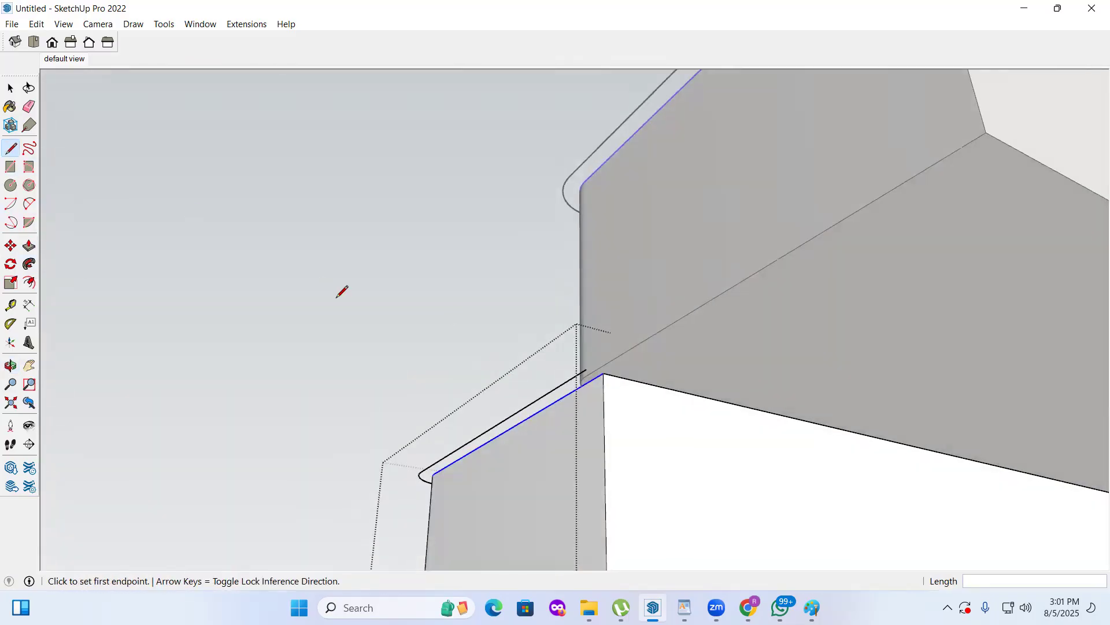
left_click(604, 373)
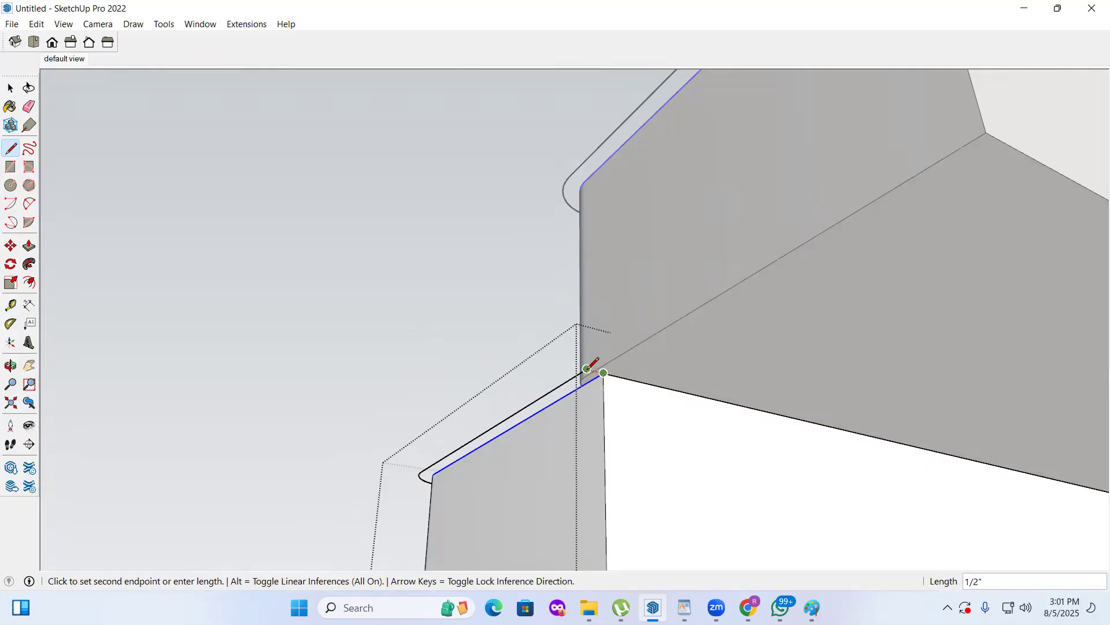
left_click(586, 369)
key("space")
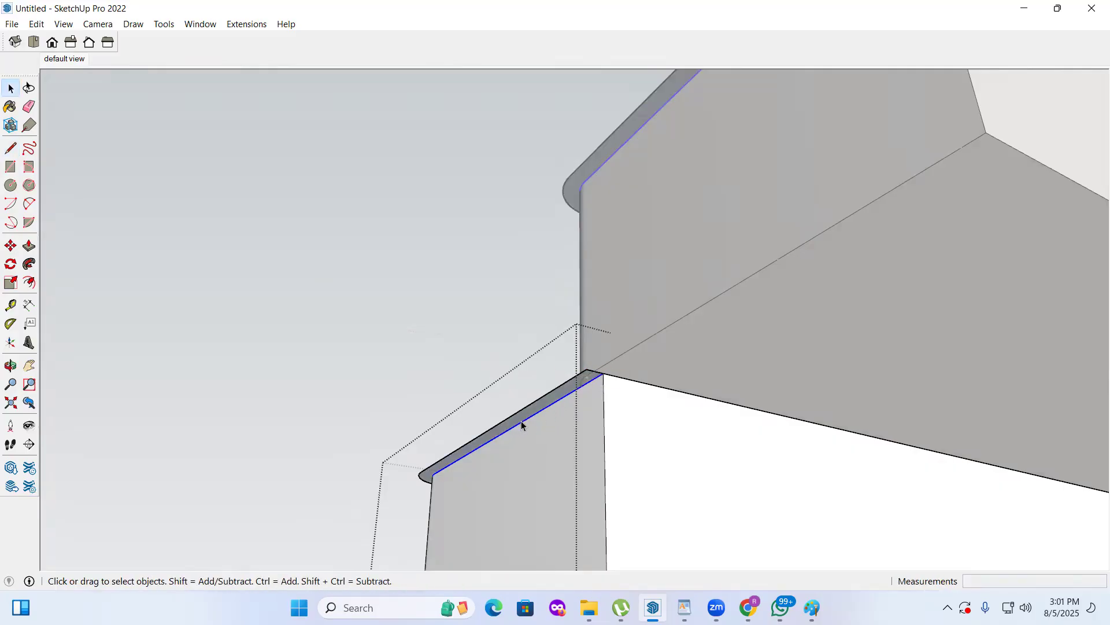
Step: Extrude the narrow nosing face slightly downward with Push/Pull and close the step component
scroll(477, 422, "up", 3)
left_click(553, 388)
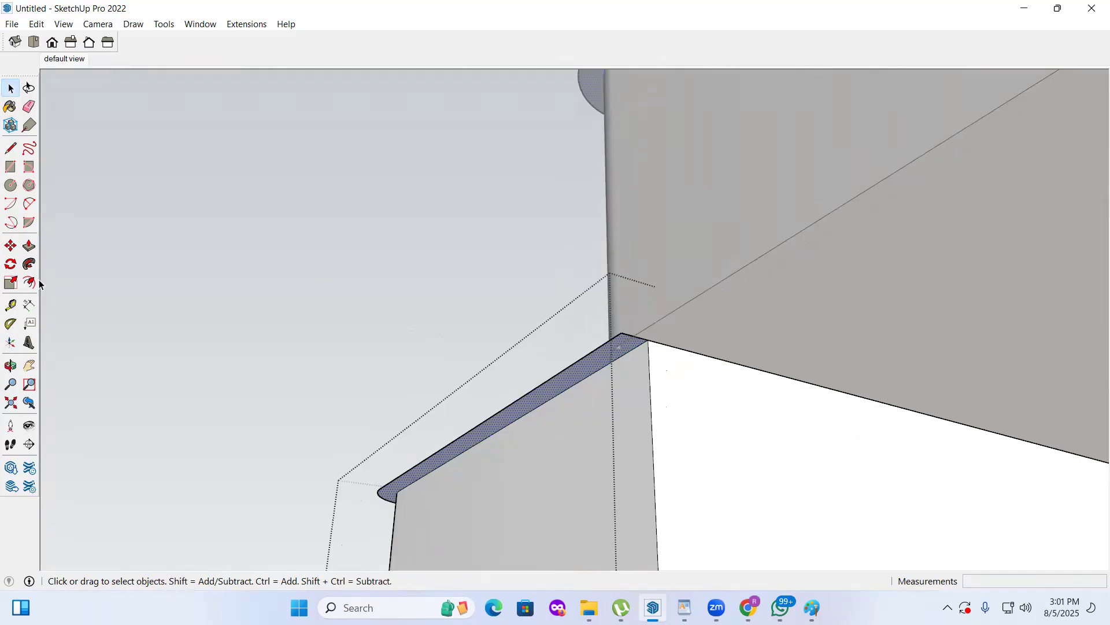
left_click(29, 245)
left_click(536, 392)
left_click(548, 417)
left_click(11, 366)
left_click_drag(232, 404, 484, 426)
key("space")
key("Escape")
Step: Draw a 12' by 16' rectangle in top view beside the stair
scroll(432, 442, "down", 4)
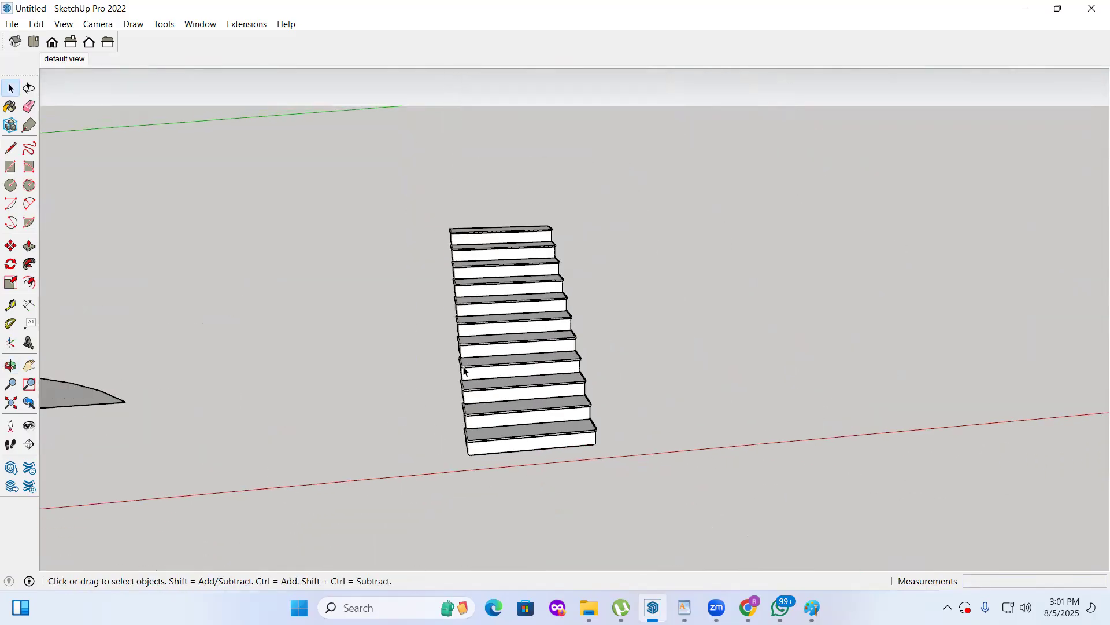
scroll(500, 430, "up", 4)
scroll(435, 467, "up", 3)
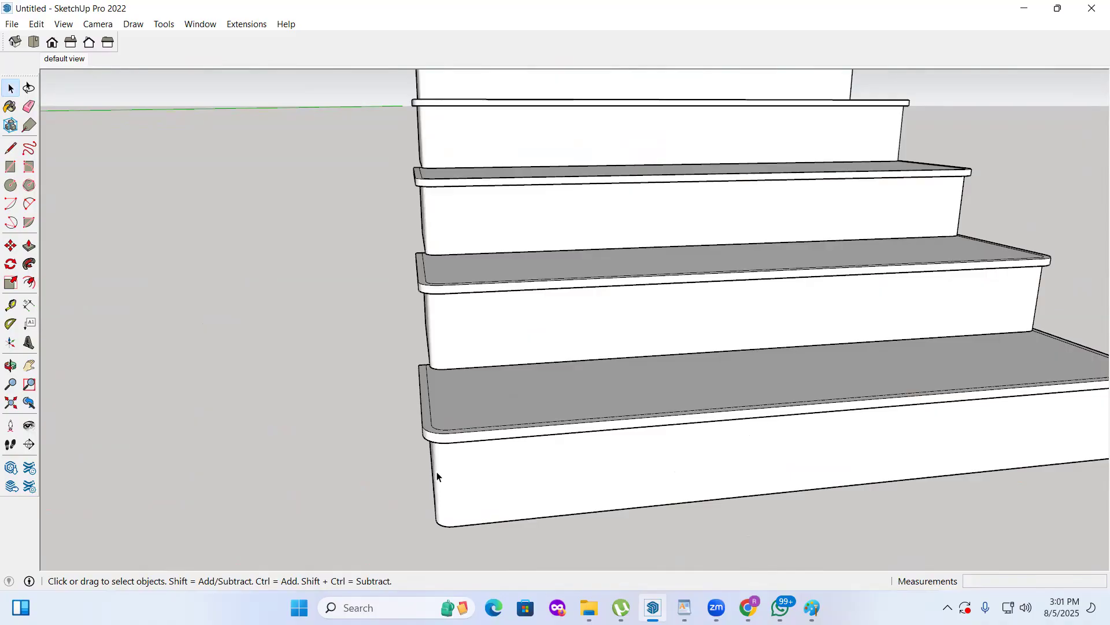
scroll(436, 470, "up", 1)
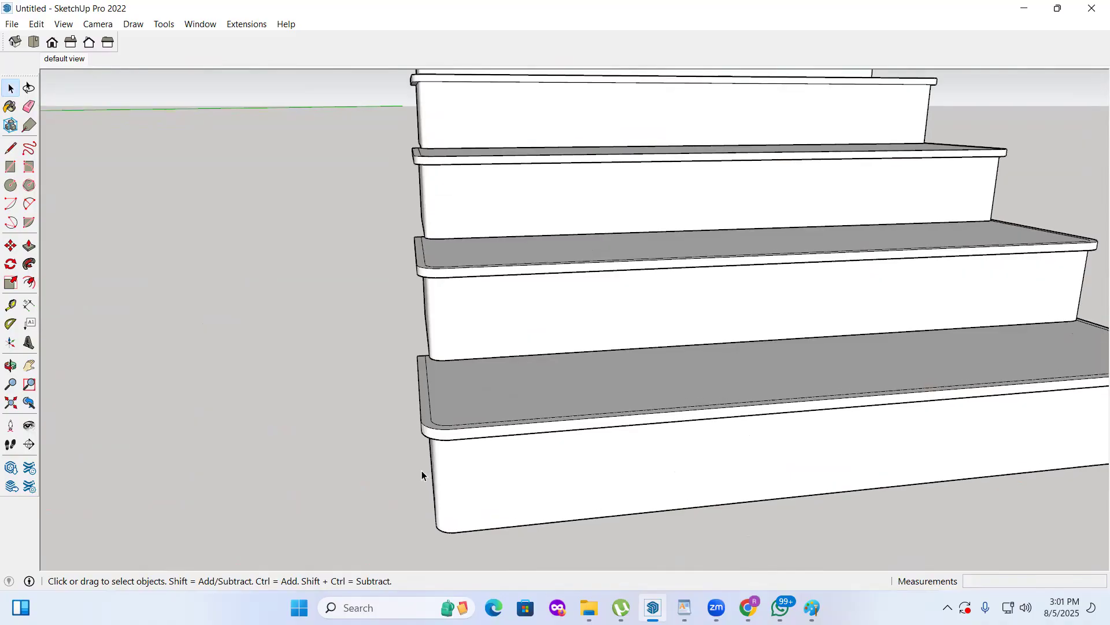
scroll(185, 397, "down", 8)
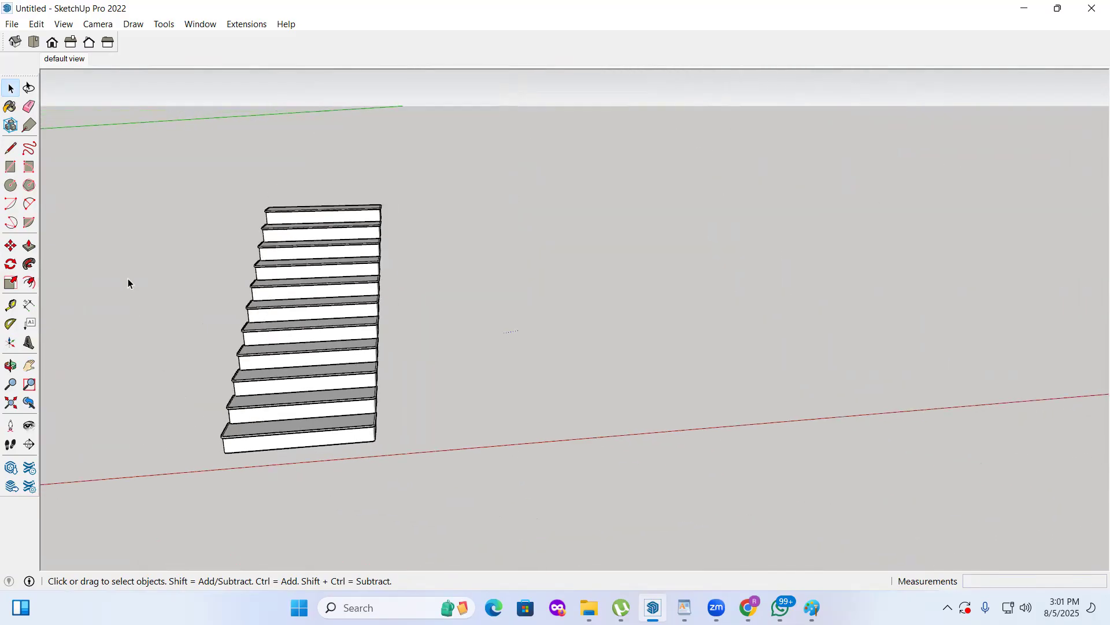
left_click(33, 42)
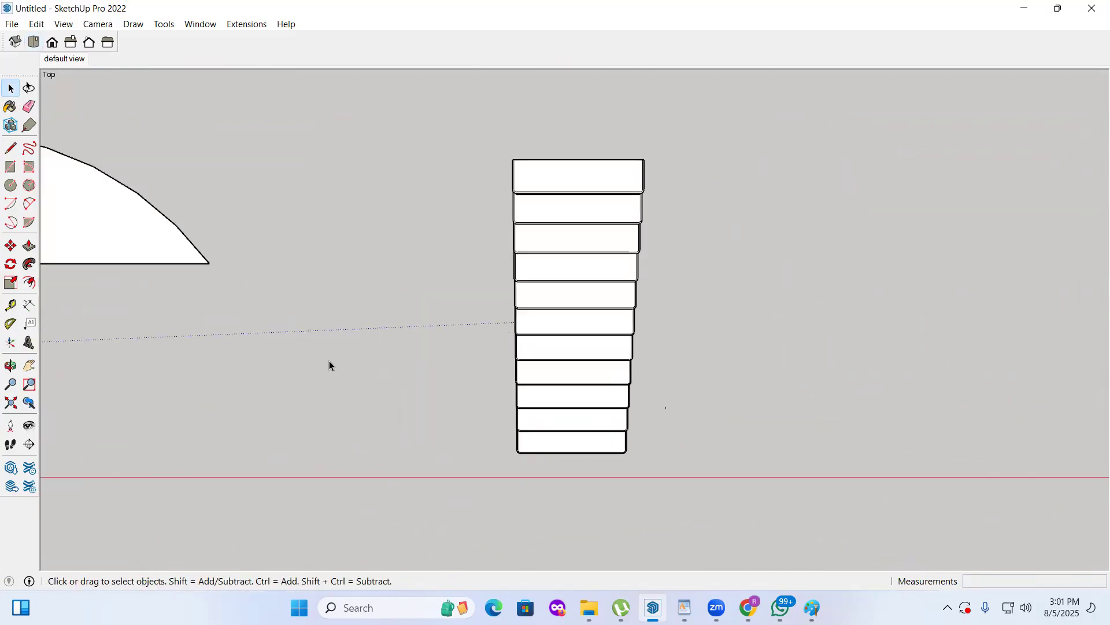
left_click(11, 167)
scroll(47, 235, "down", 3)
left_click(418, 219)
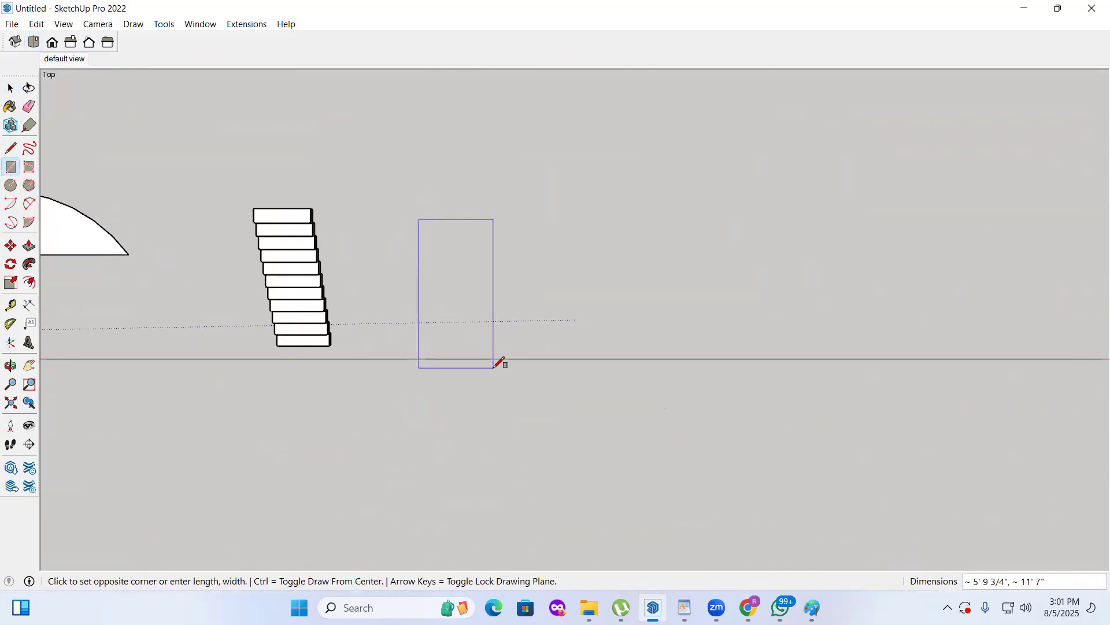
type("12',16")
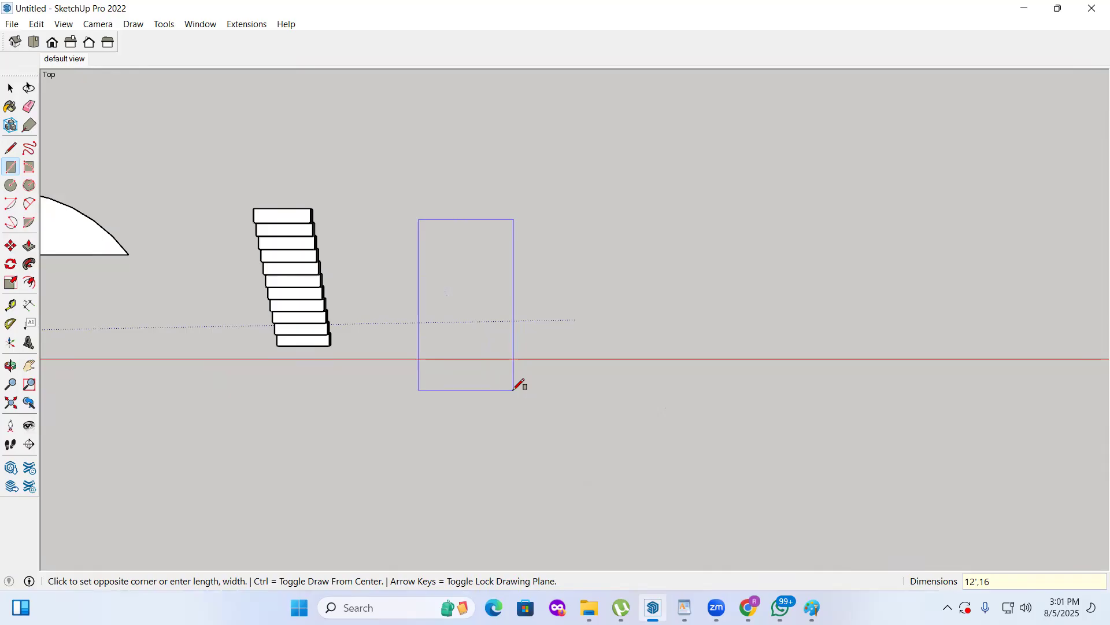
key("Return")
Step: Offset the rectangle's outline inward by about 2' 1 7/16"
scroll(511, 349, "up", 4)
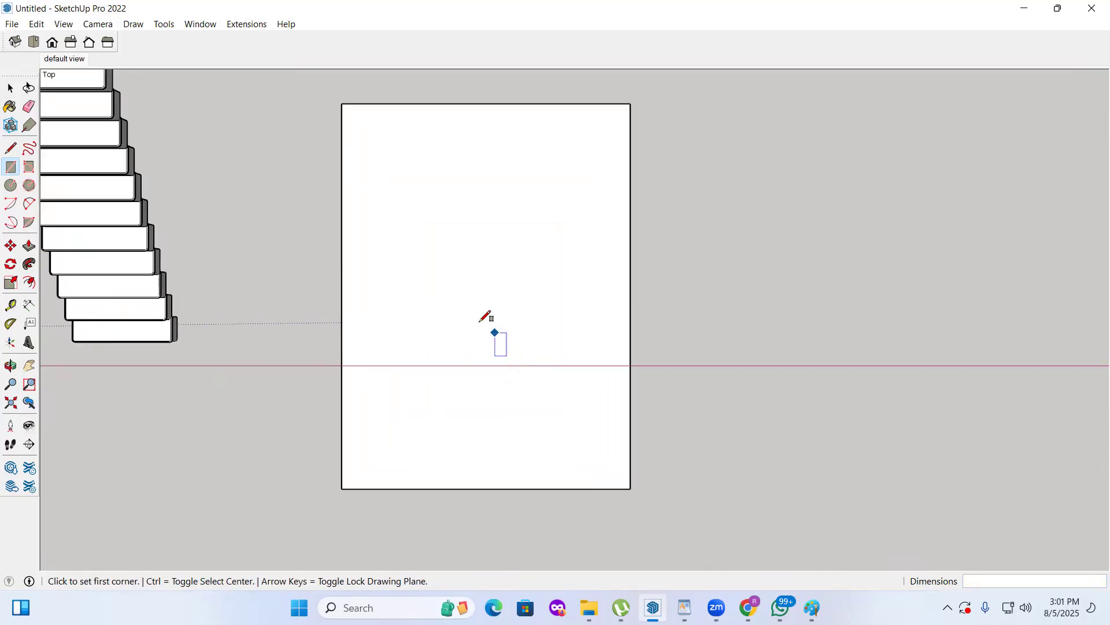
key("space")
left_click(437, 325)
key("f")
left_click(428, 330)
left_click(397, 339)
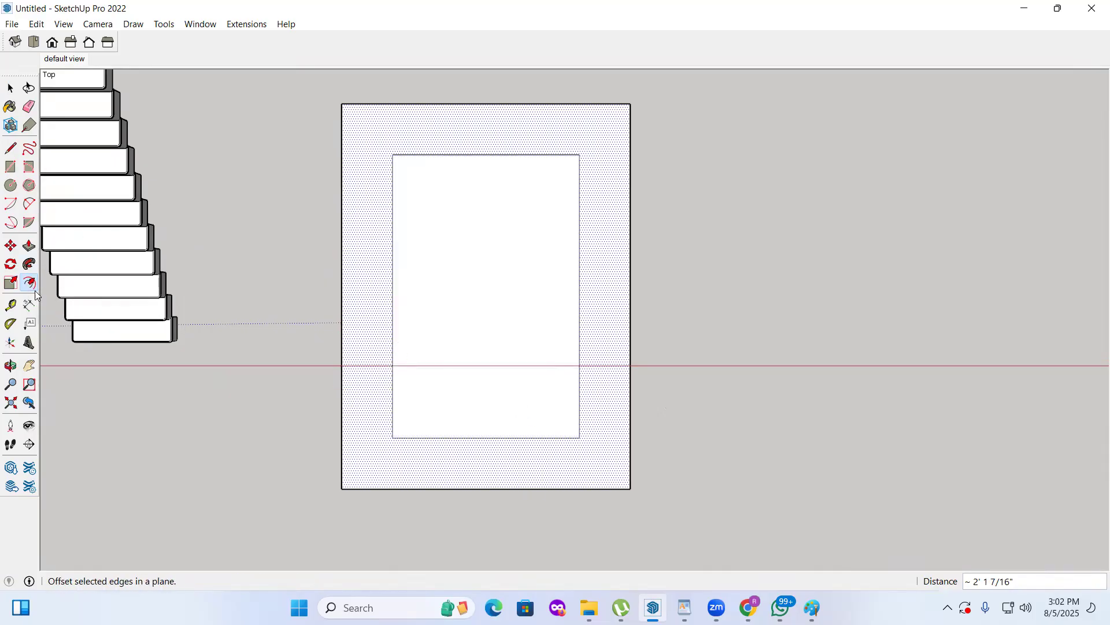
Step: Fillet all four corners of the inner rectangle with the 2 Point Arc, using the same radius
left_click(29, 204)
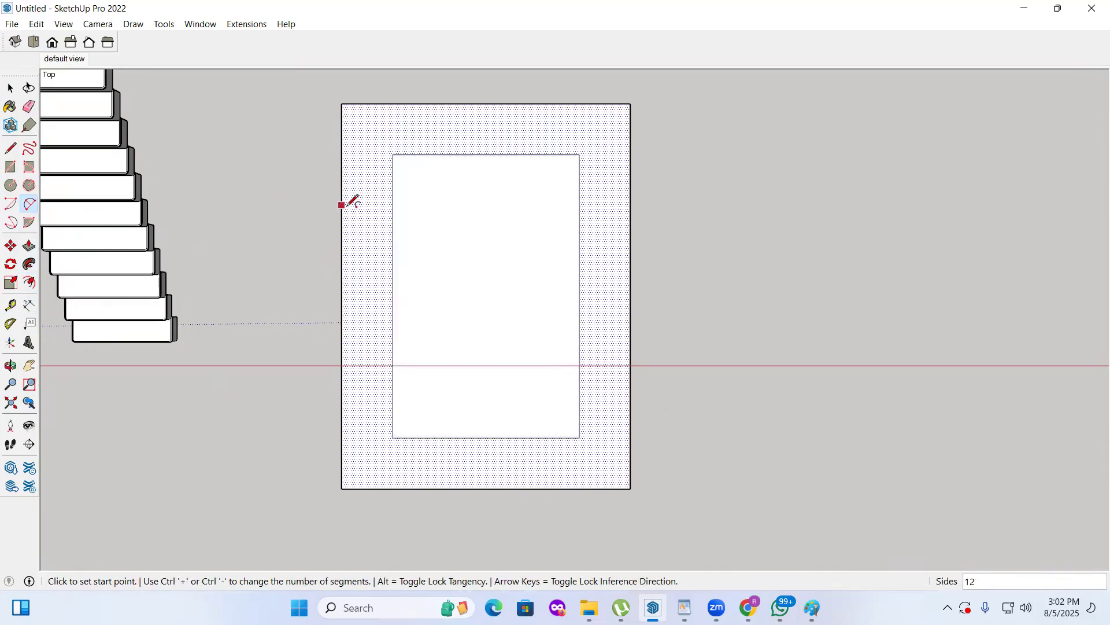
left_click(393, 188)
left_click(428, 153)
left_click(434, 149)
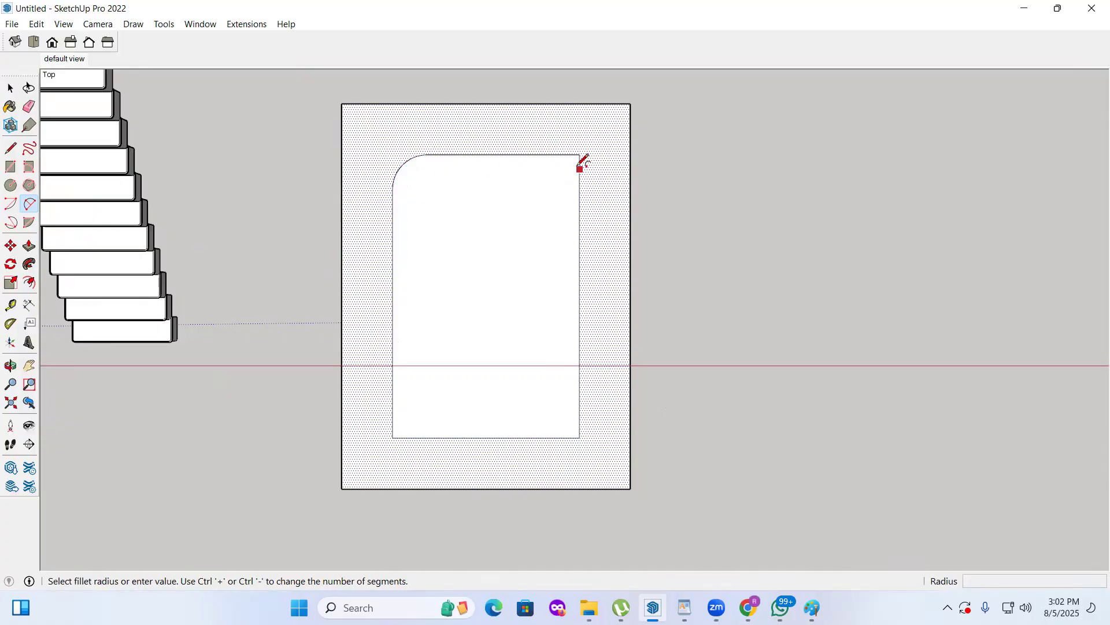
double_click(580, 154)
double_click(580, 437)
left_click(393, 437)
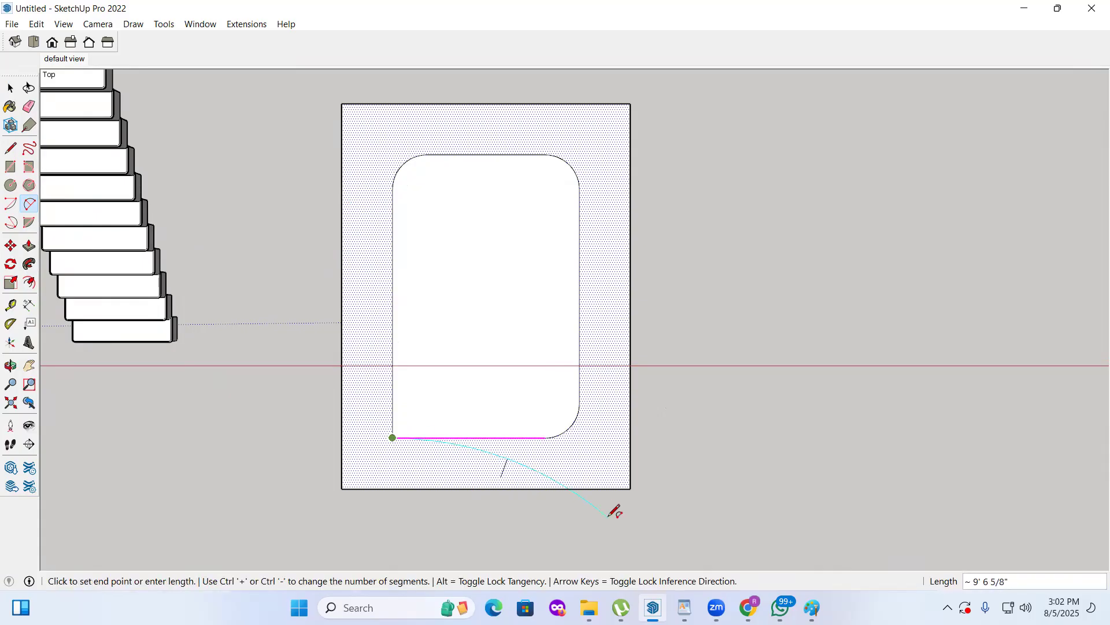
double_click(405, 431)
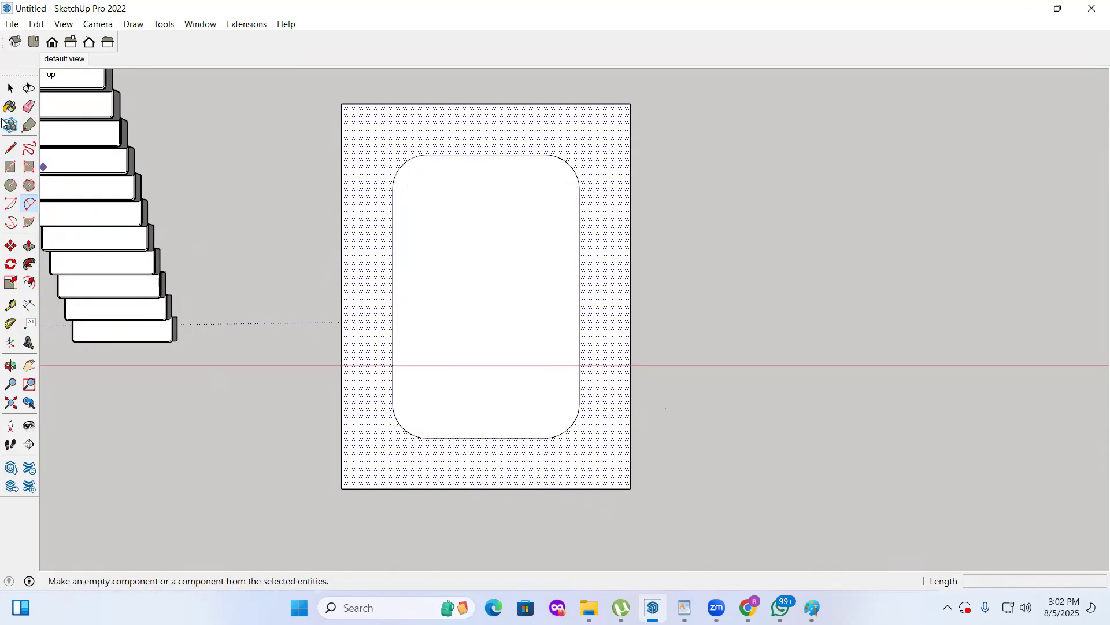
Step: Select the inner rounded outline without its face and convert it to a polygon
left_click(11, 90)
left_click(478, 276)
left_click(471, 278, "shift")
right_click(460, 153)
left_click(413, 180)
double_click(415, 180)
left_click(437, 181, "shift")
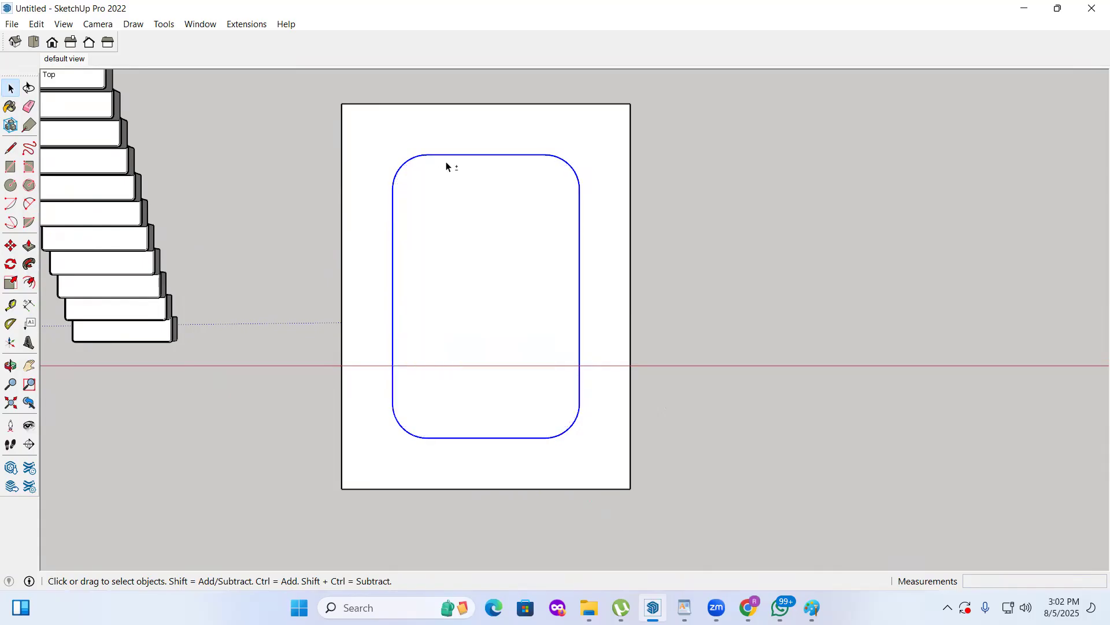
right_click(452, 157)
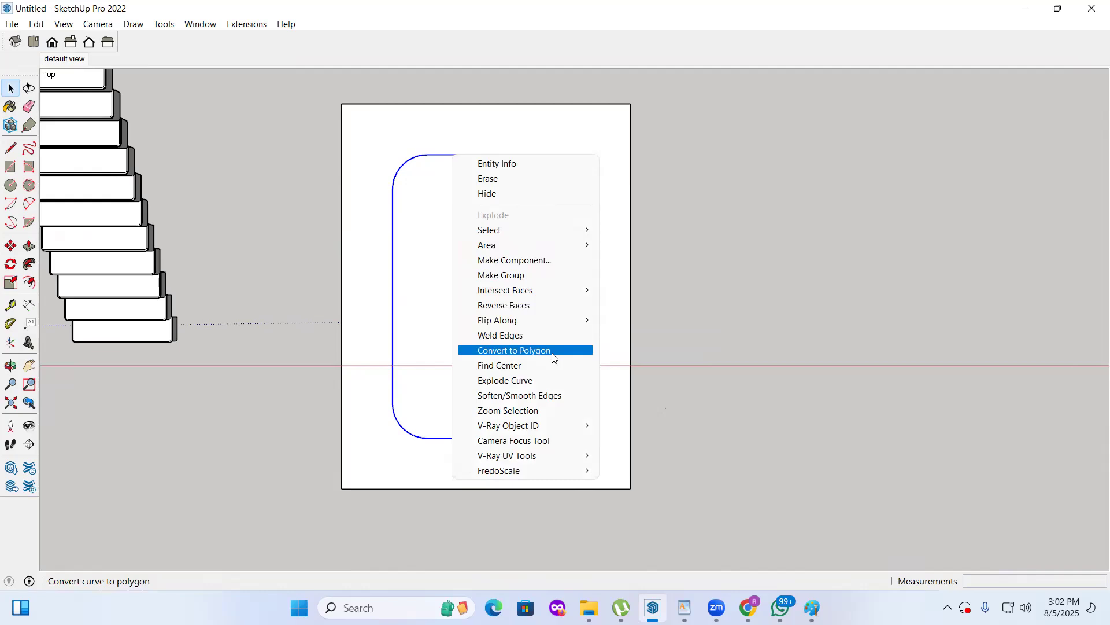
left_click(527, 349)
Step: Offset the inner rounded face inward by about 3" to form a narrow band
left_click(430, 304)
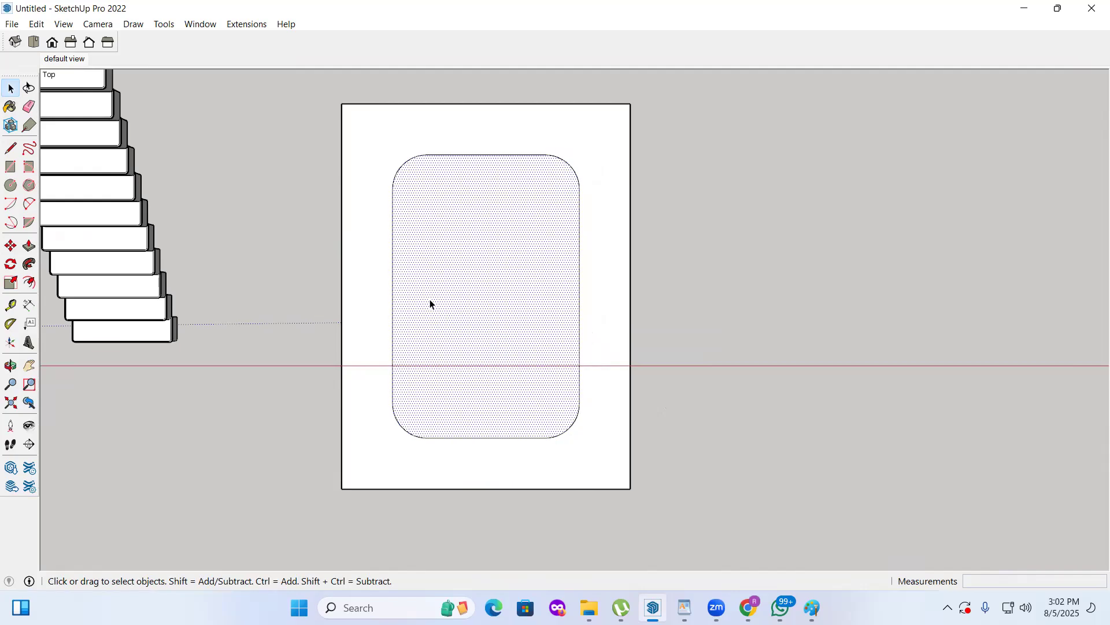
key("f")
left_click(408, 296)
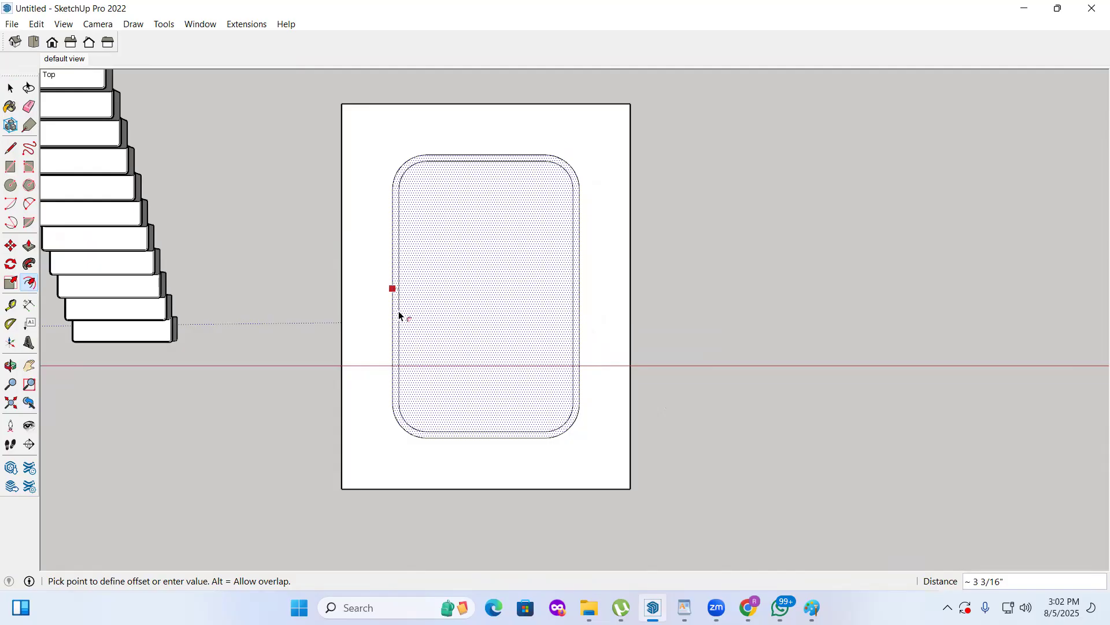
left_click(396, 317)
Step: Try to extrude the narrow rounded band with Push/Pull
left_click(10, 365)
left_click_drag(247, 281, 318, 308)
scroll(138, 347, "up", 3)
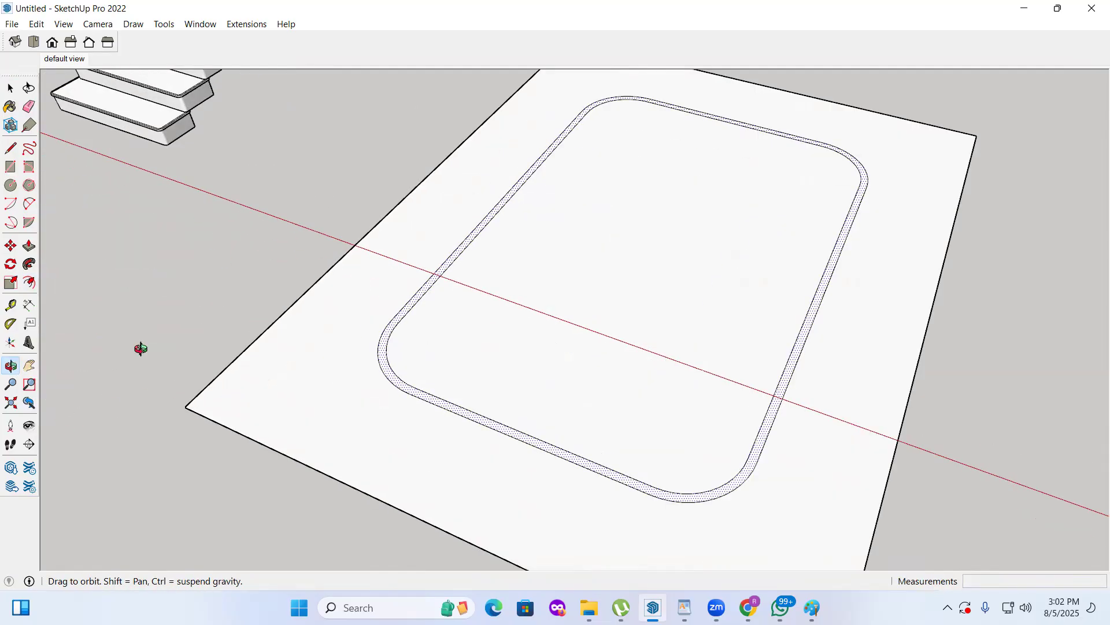
left_click(29, 246)
scroll(395, 360, "up", 3)
left_click(386, 372)
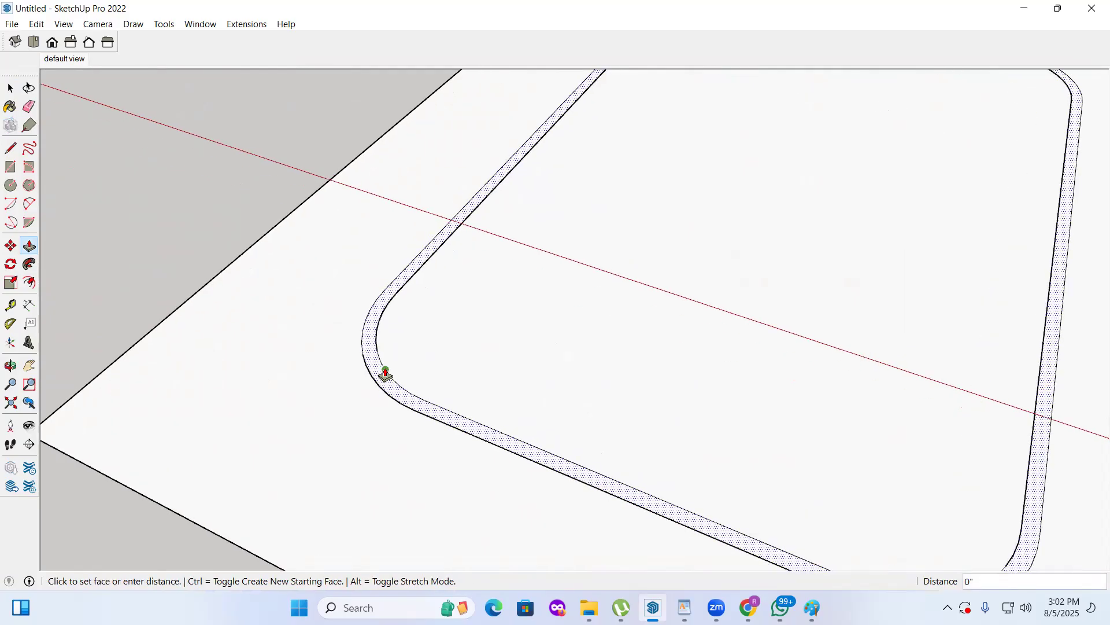
left_click(385, 373)
scroll(272, 422, "down", 2)
scroll(272, 425, "down", 4)
key("space")
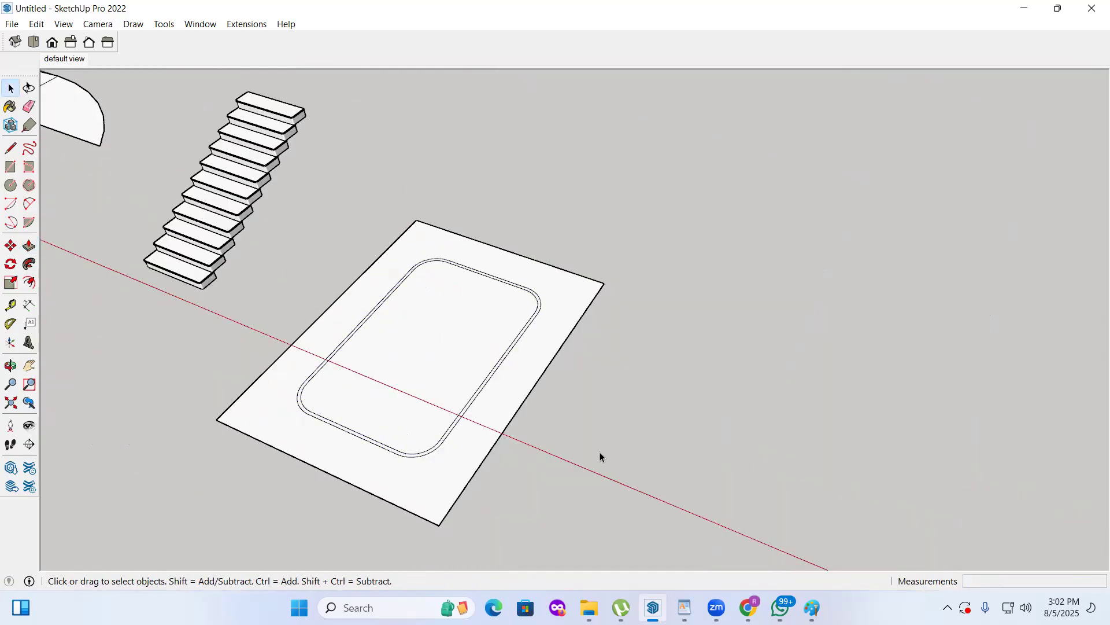